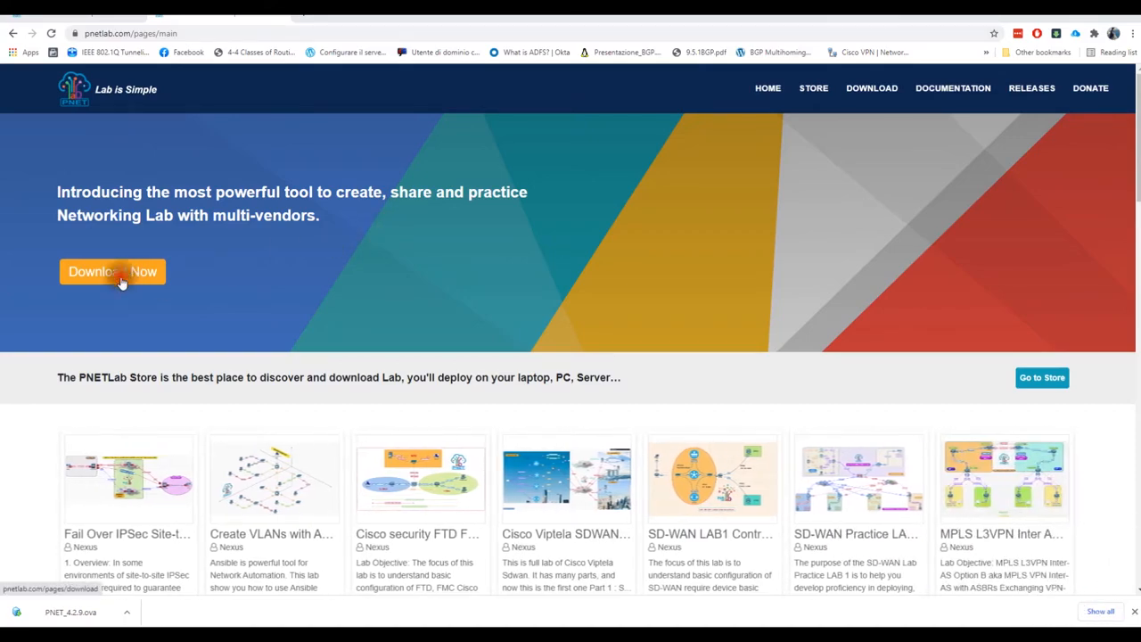
Go from the pnetlab.com home page to the PNETLab download page via Download Now
{"action": "left_click", "coordinate": [122, 282]}
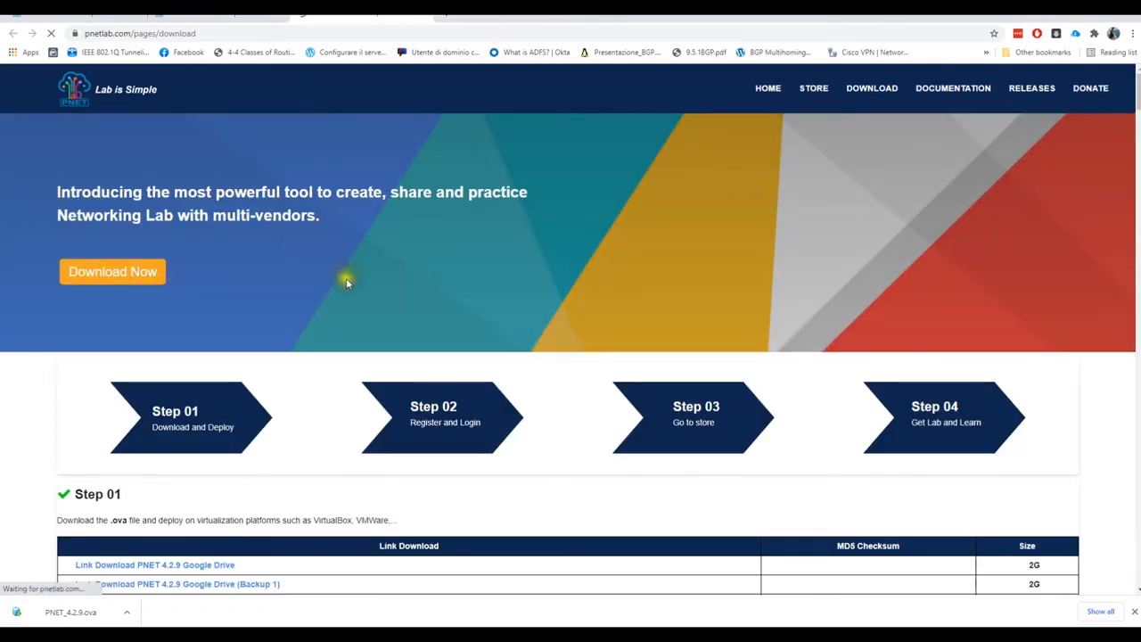
Scroll the download page down to the virtualization note and VMware settings screenshots
{"action": "scroll", "coordinate": [346, 282], "scroll_direction": "down", "scroll_amount": 3}
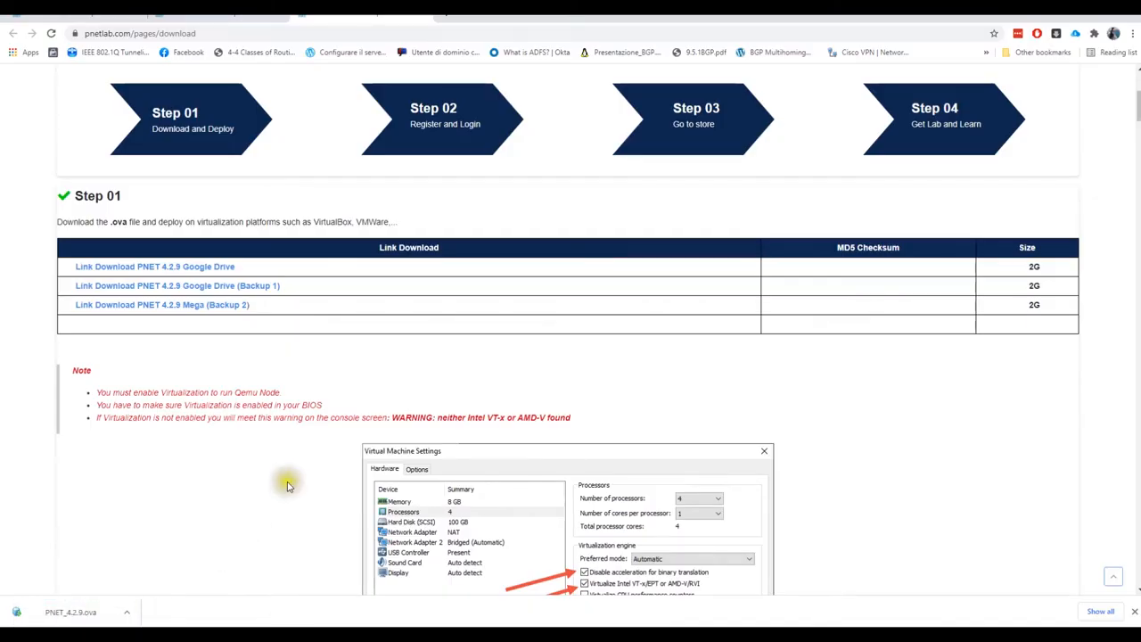
{"action": "scroll", "coordinate": [297, 425], "scroll_direction": "down", "scroll_amount": 3}
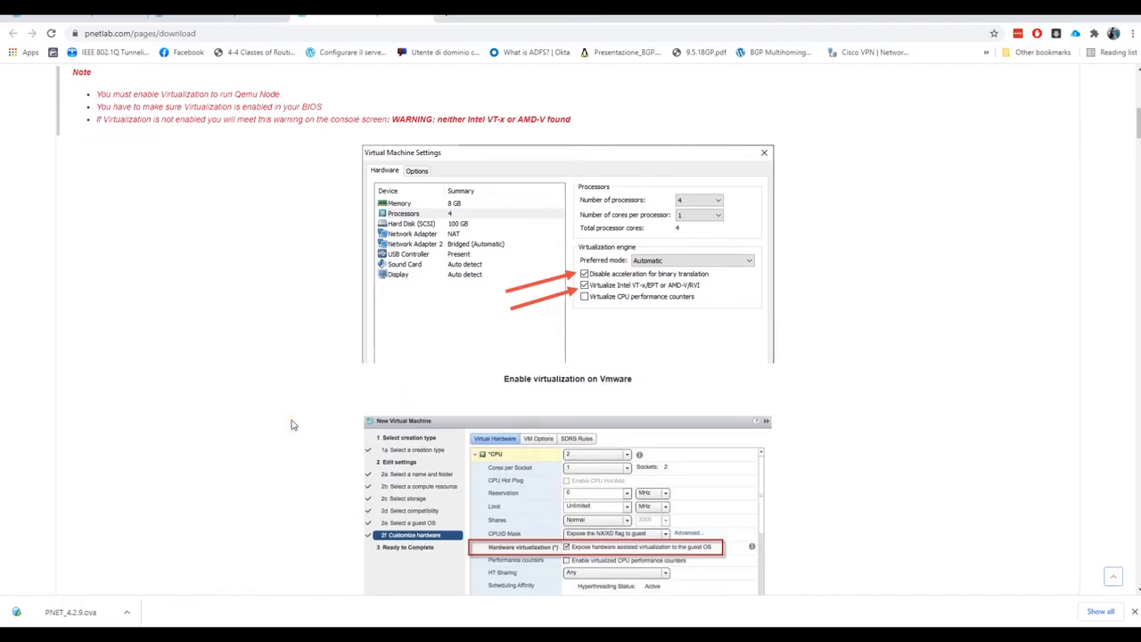
In a new tab, search Google for 'vmware workstation pro', open VMware's product page, then return to PNETLab
{"action": "left_click", "coordinate": [450, 14]}
{"action": "type", "text": "vm"}
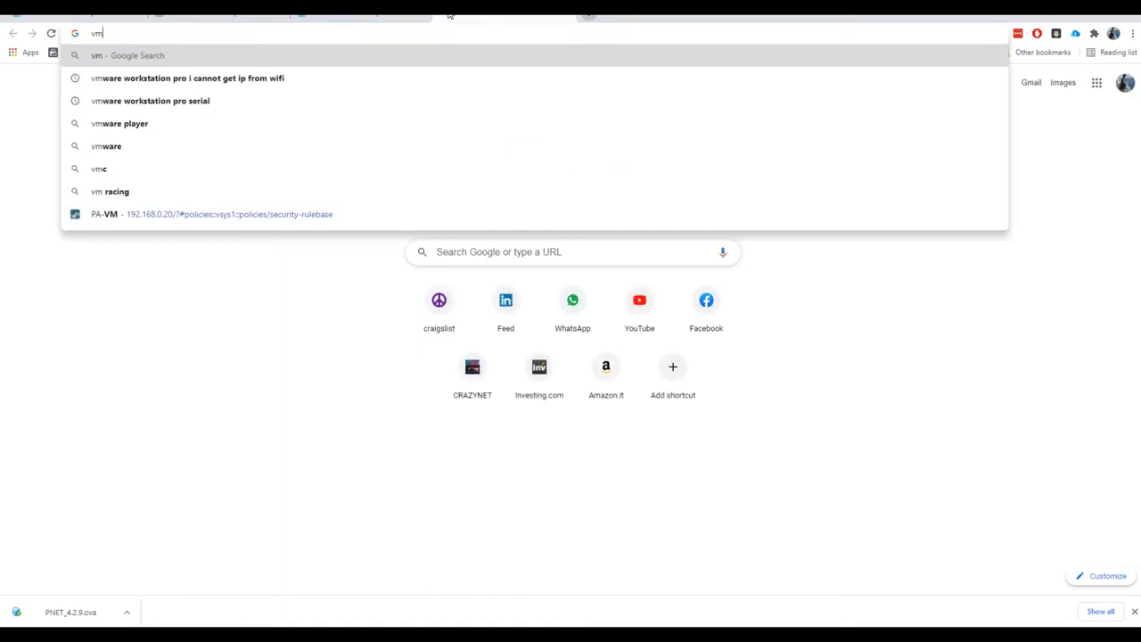
{"action": "type", "text": "ware worsta"}
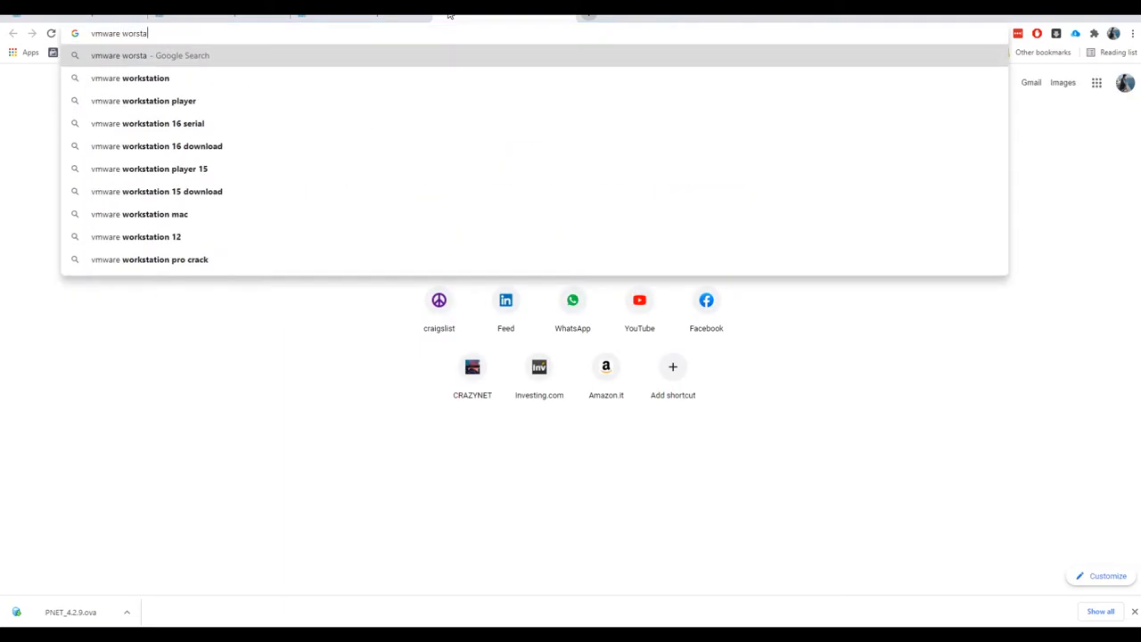
{"action": "key", "text": "Down"}
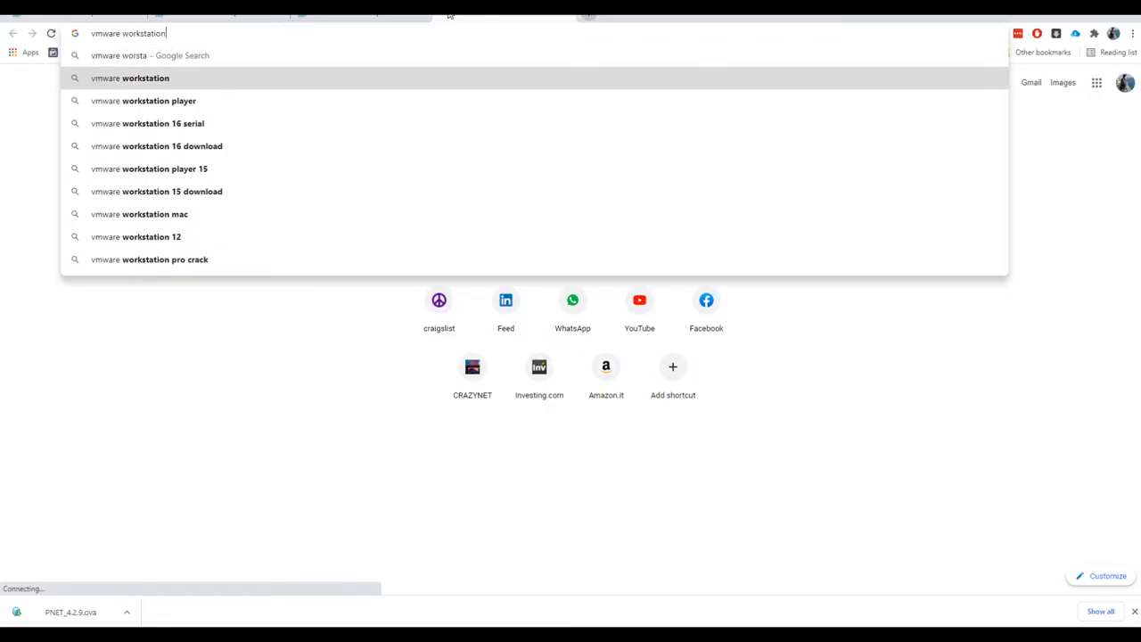
{"action": "type", "text": "pro"}
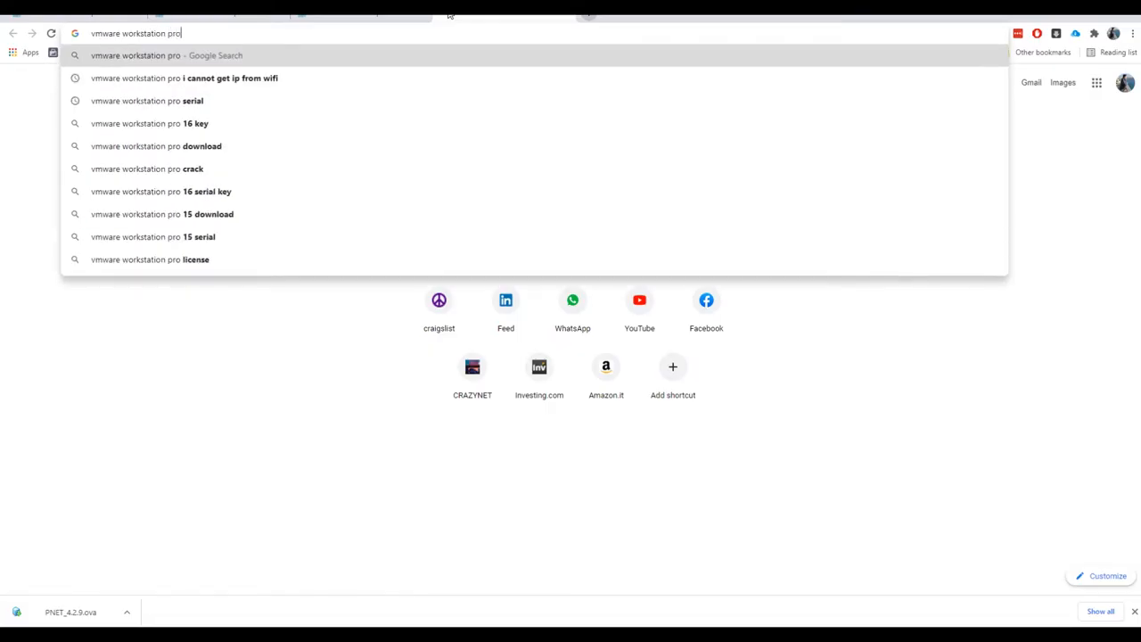
{"action": "key", "text": "Return"}
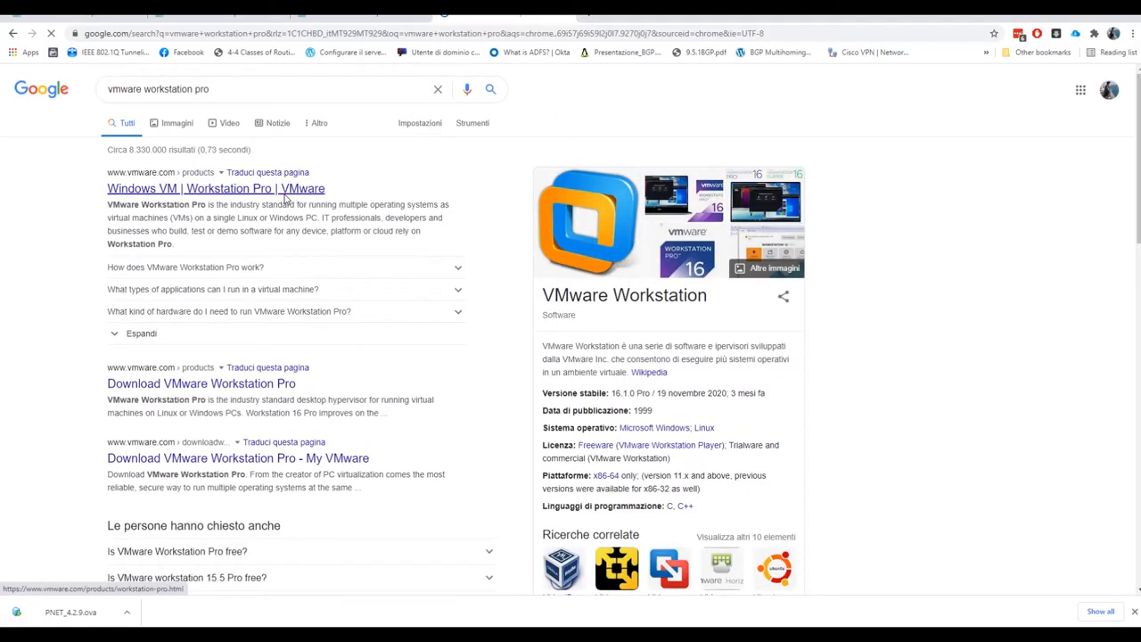
{"action": "left_click", "coordinate": [285, 198]}
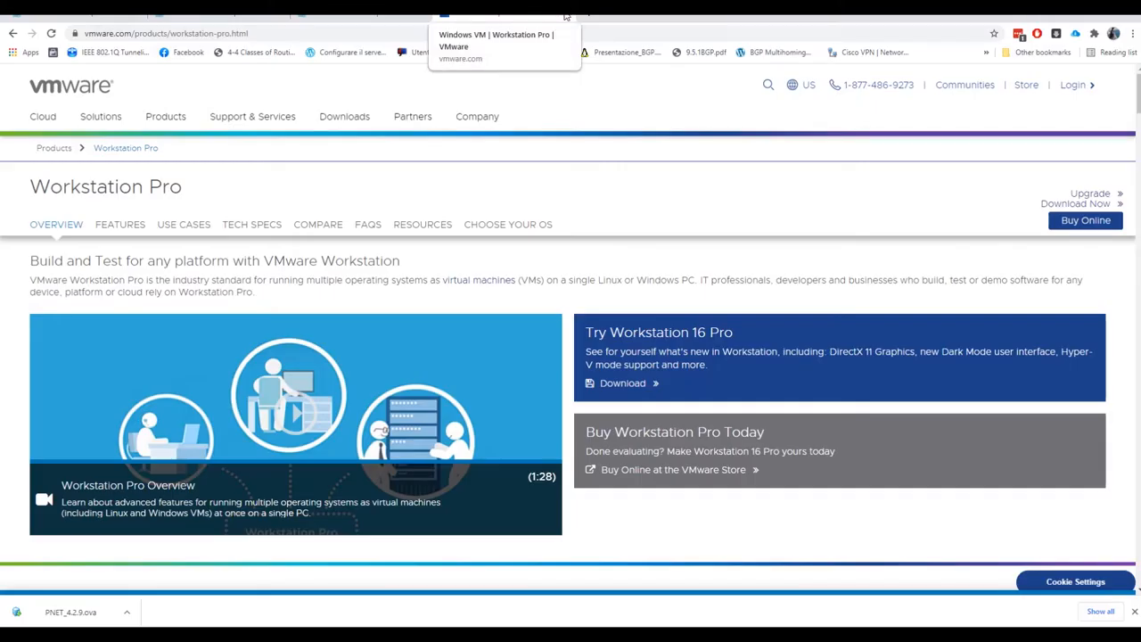
{"action": "left_click", "coordinate": [566, 15]}
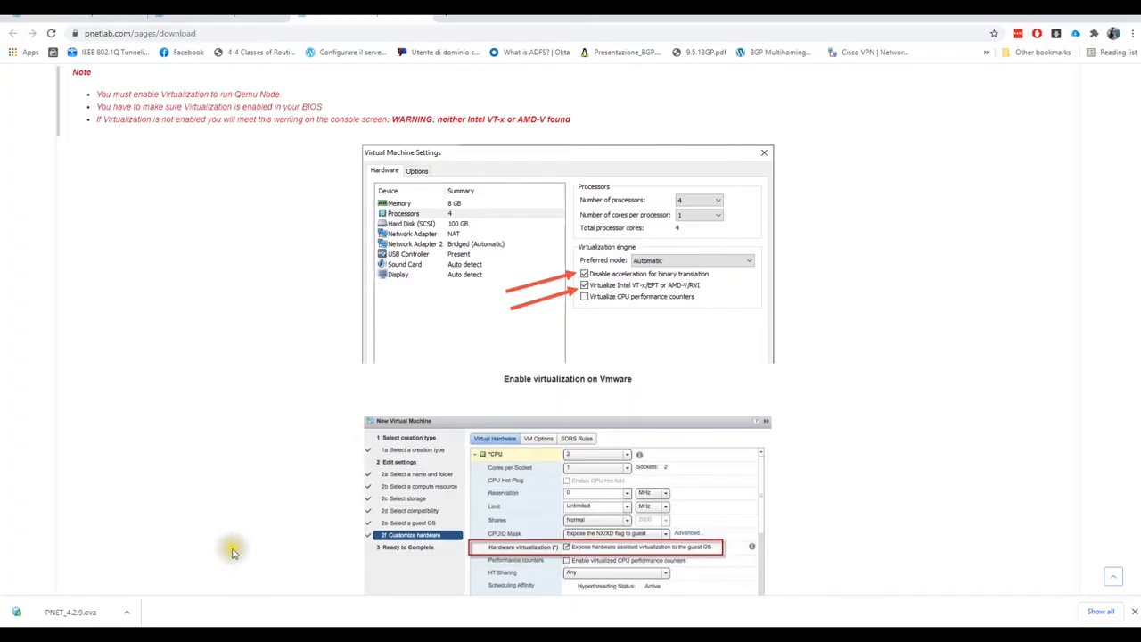
Open PNET_4.2.9.ova for import and browse for a storage location on the G: drive
{"action": "left_click", "coordinate": [76, 612]}
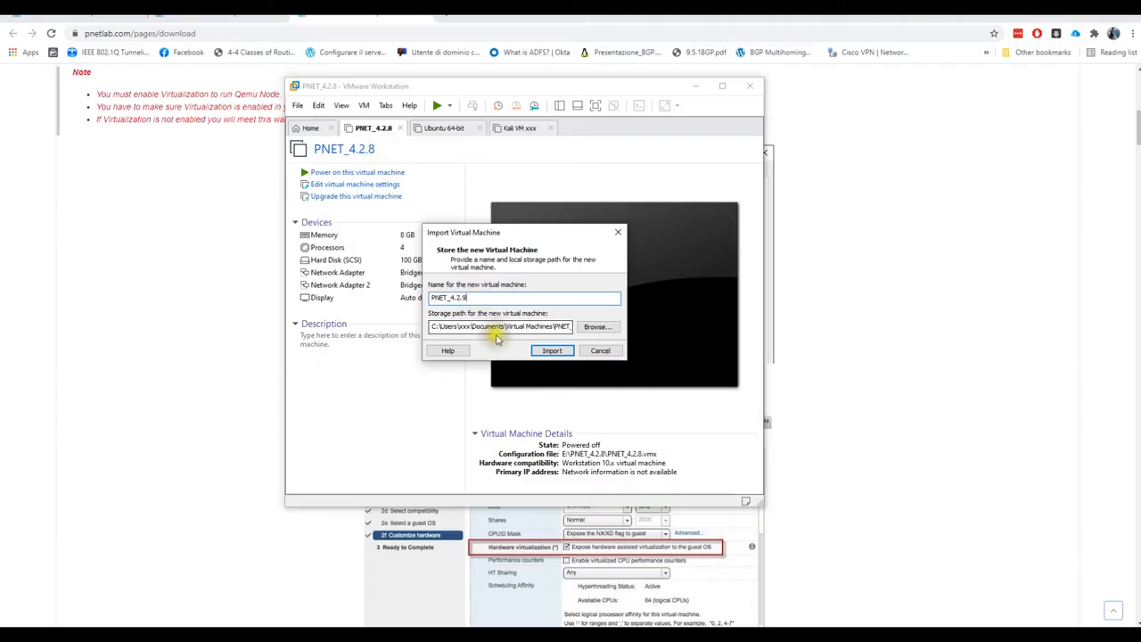
{"action": "left_click", "coordinate": [552, 351]}
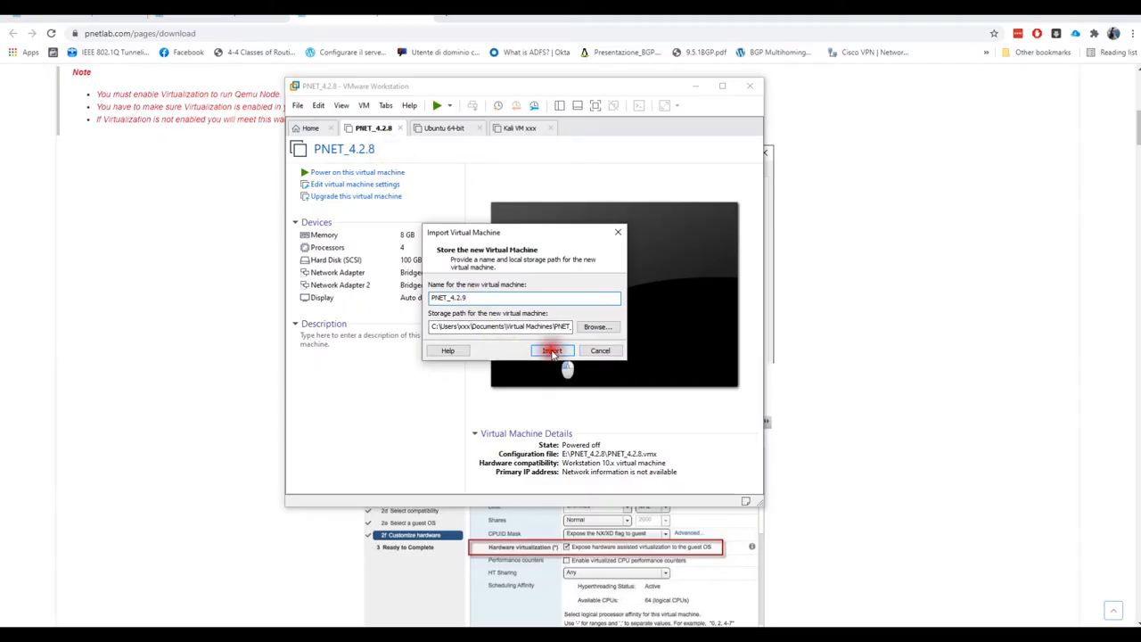
{"action": "left_click", "coordinate": [594, 326]}
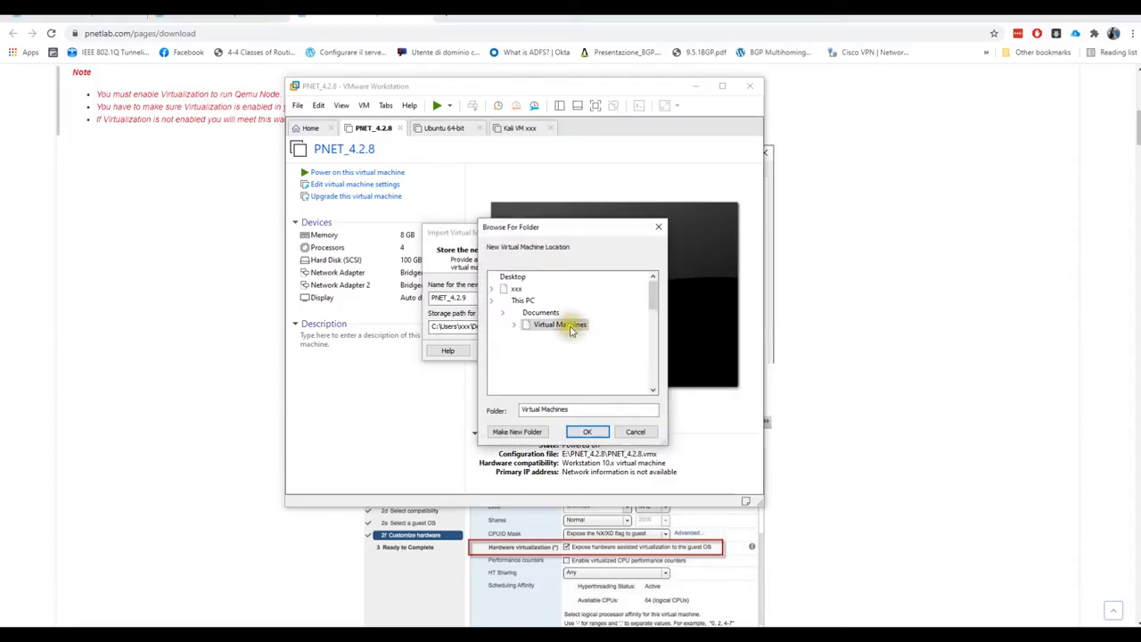
{"action": "scroll", "coordinate": [533, 339], "scroll_direction": "up", "scroll_amount": 1}
{"action": "scroll", "coordinate": [534, 339], "scroll_direction": "down", "scroll_amount": 5}
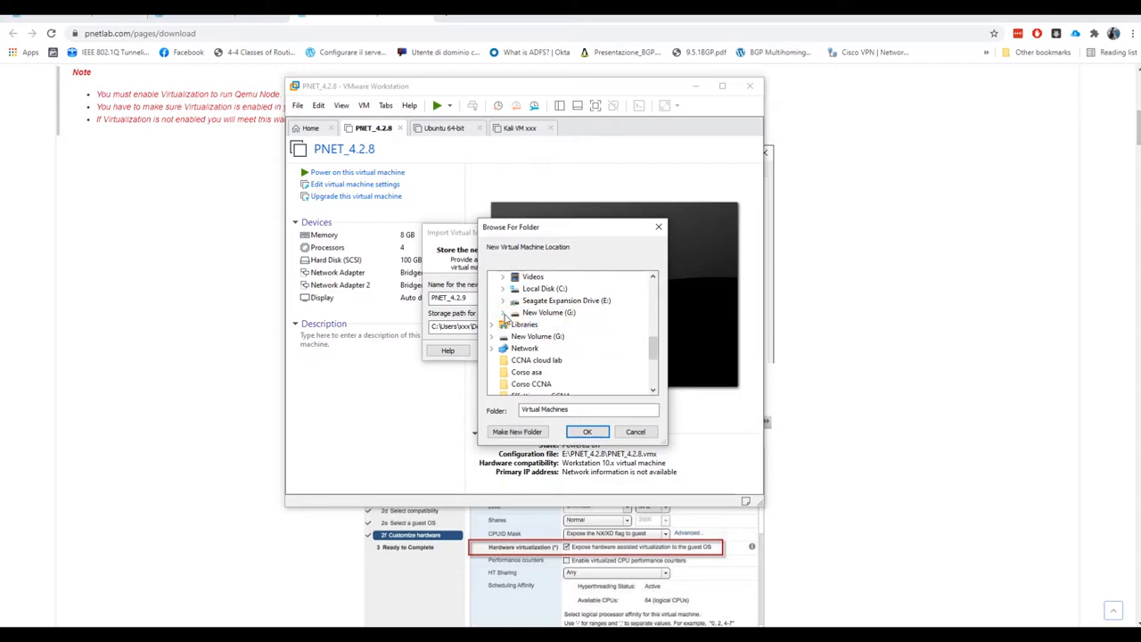
{"action": "left_click", "coordinate": [506, 318]}
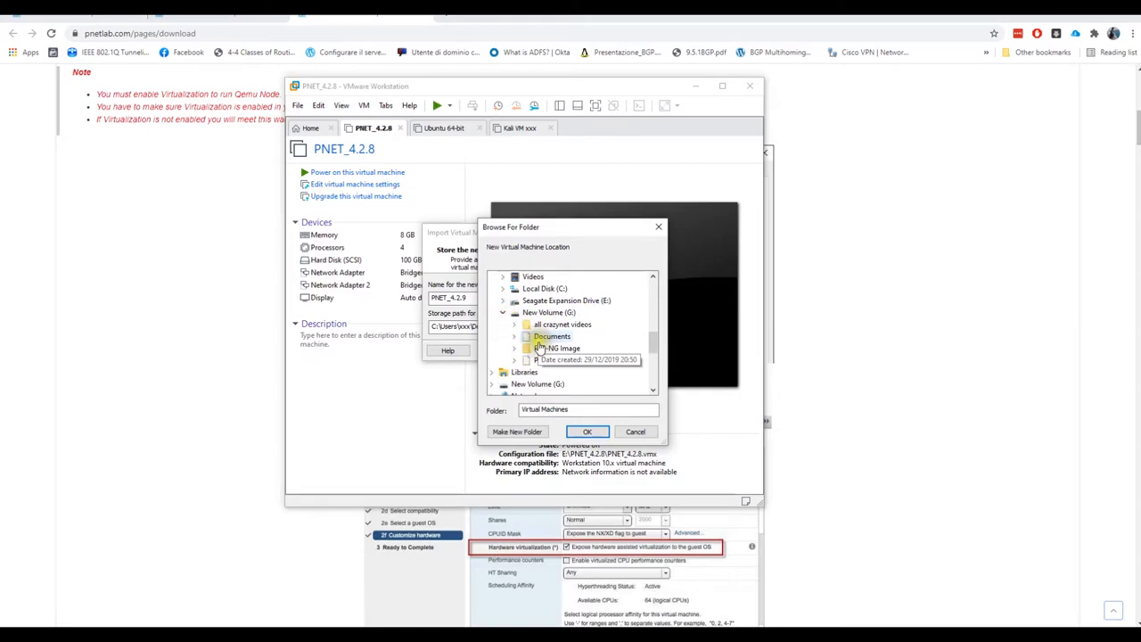
{"action": "left_click", "coordinate": [549, 312]}
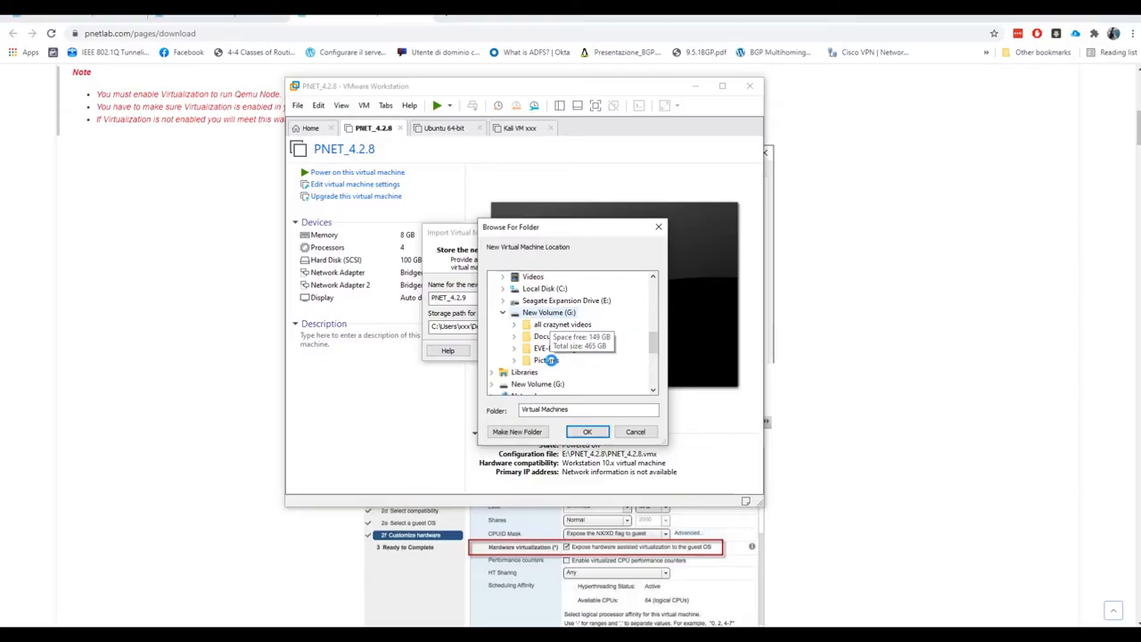
Create a new 'pnetlab' folder under Virtual Machines and confirm it as the VM storage path
{"action": "right_click", "coordinate": [550, 359]}
{"action": "left_click", "coordinate": [517, 432]}
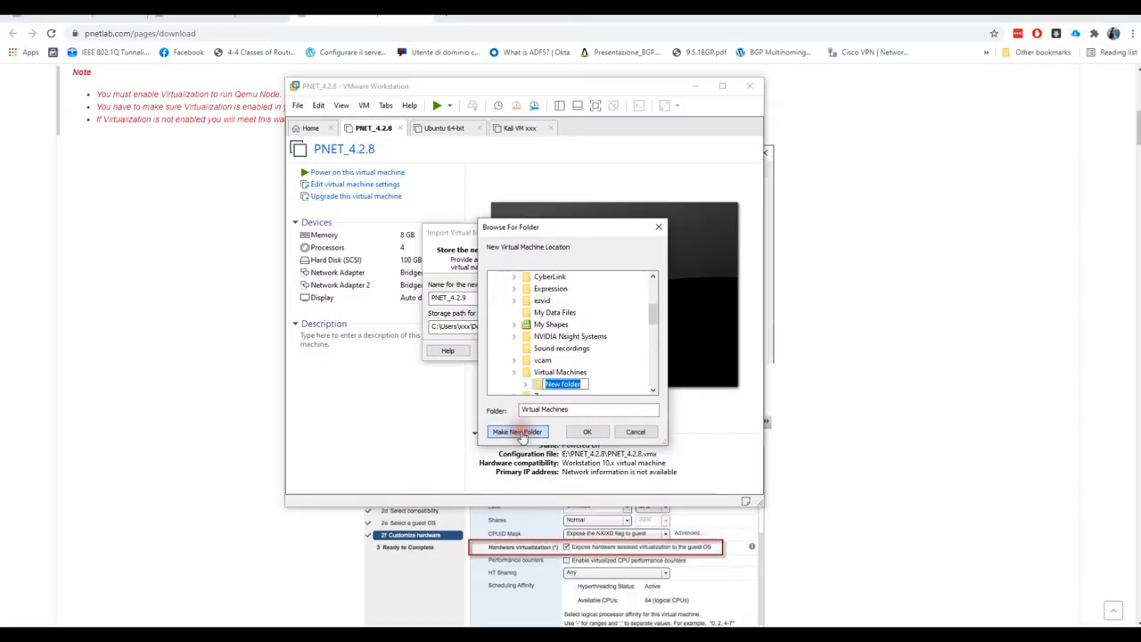
{"action": "type", "text": "pnetlab"}
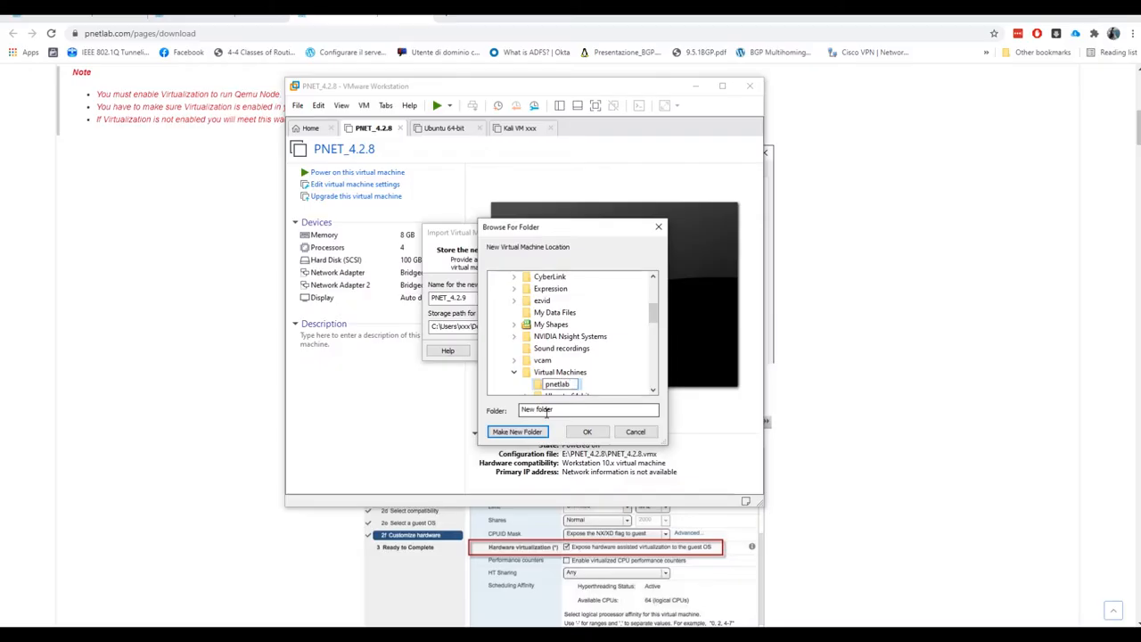
{"action": "left_click", "coordinate": [546, 367]}
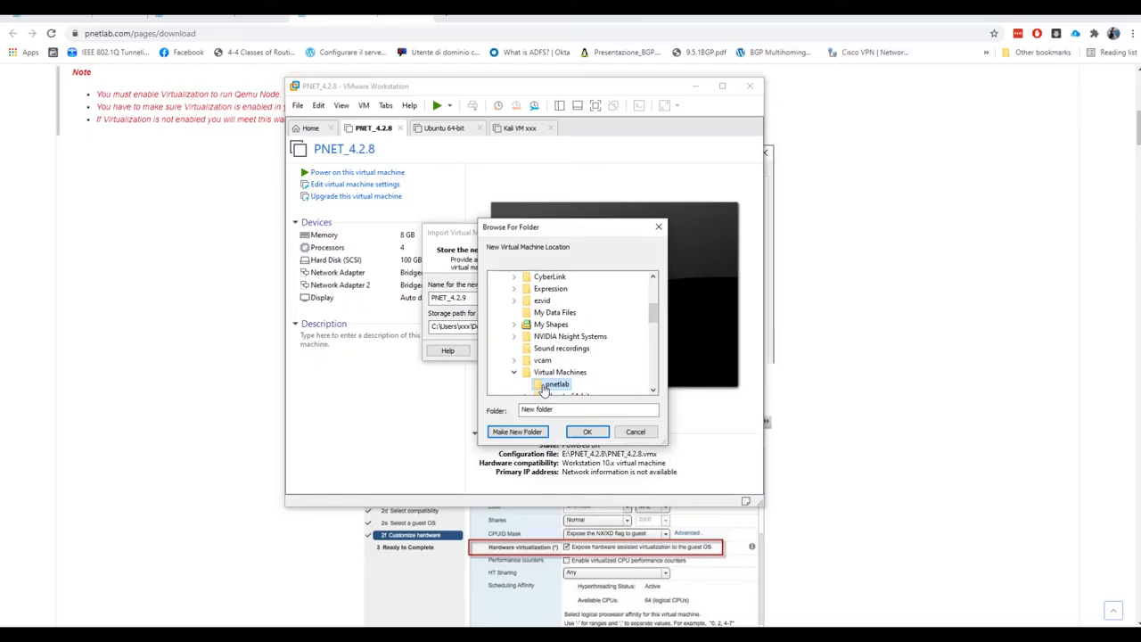
{"action": "left_click_drag", "start_coordinate": [560, 229], "coordinate": [712, 230]}
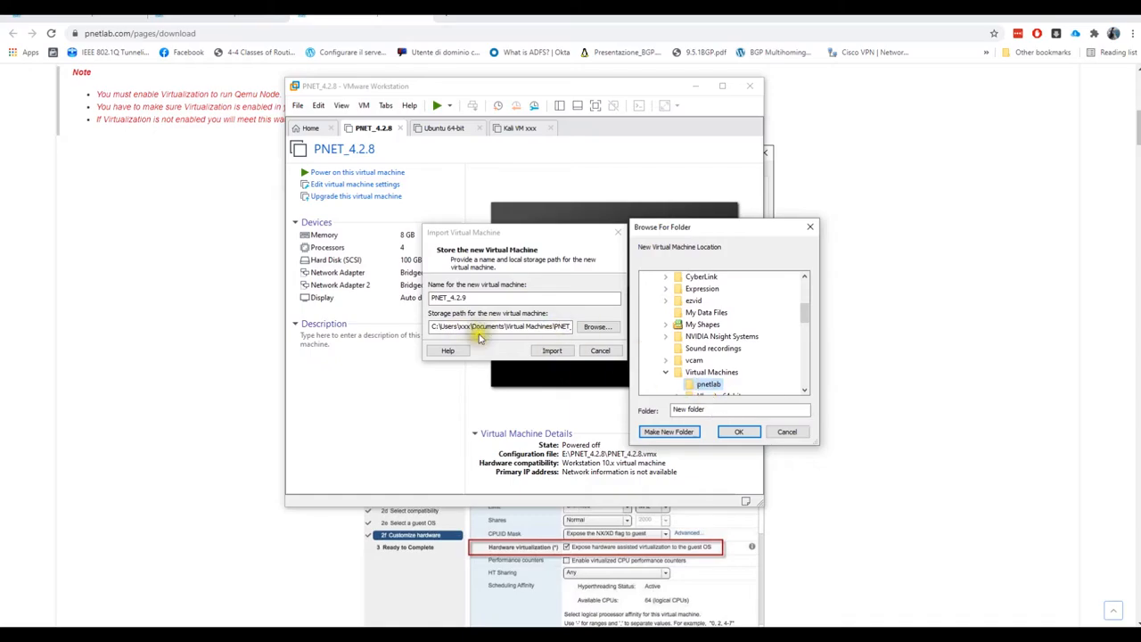
{"action": "left_click", "coordinate": [736, 436]}
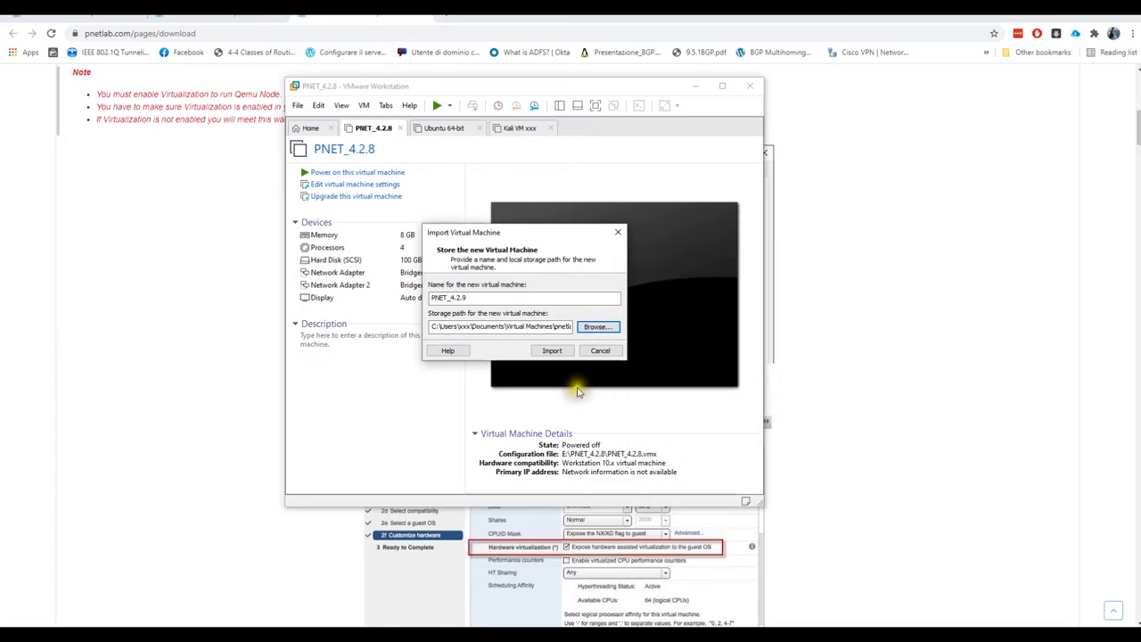
Import PNET_4.2.9 and wait until it opens in its own tab (8 GB, 4 processors, 100 GB)
{"action": "left_click", "coordinate": [551, 352]}
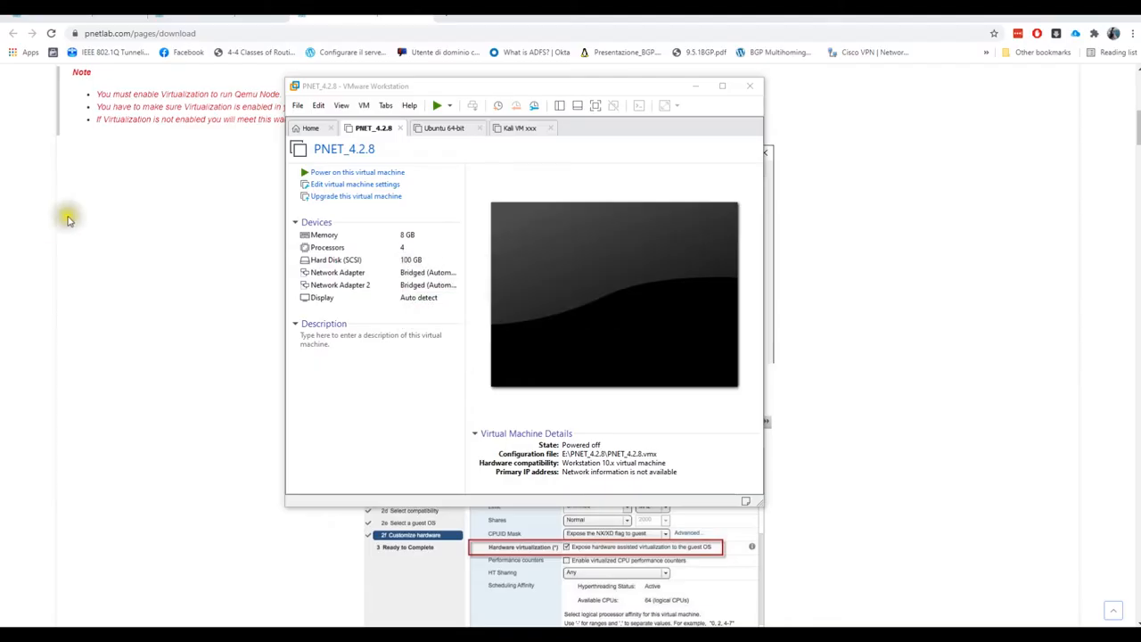
{"action": "left_click_drag", "start_coordinate": [495, 93], "coordinate": [258, 93]}
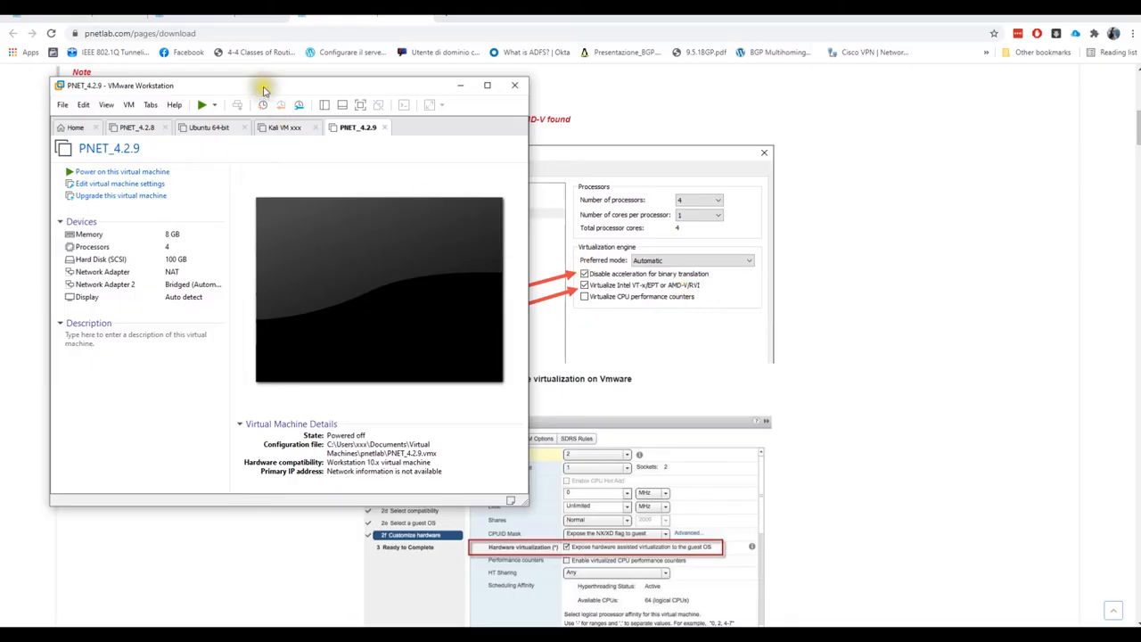
In PNET_4.2.9's processor settings, enable VT-x/EPT and CPU performance counter virtualization, then save
{"action": "left_click_drag", "start_coordinate": [263, 88], "coordinate": [324, 83]}
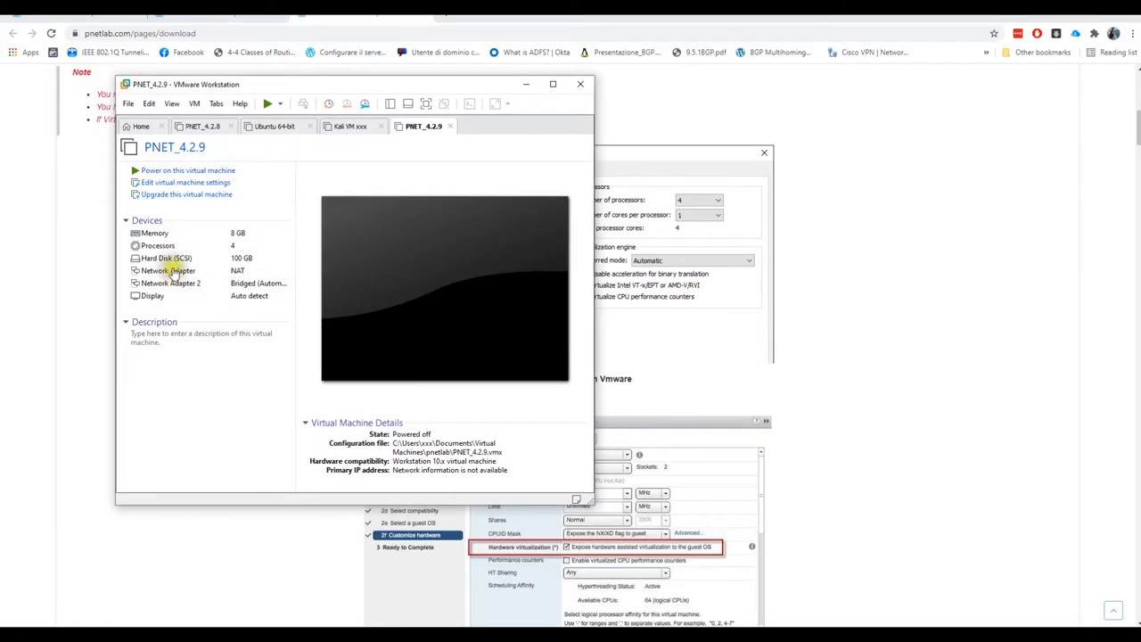
{"action": "left_click", "coordinate": [164, 238]}
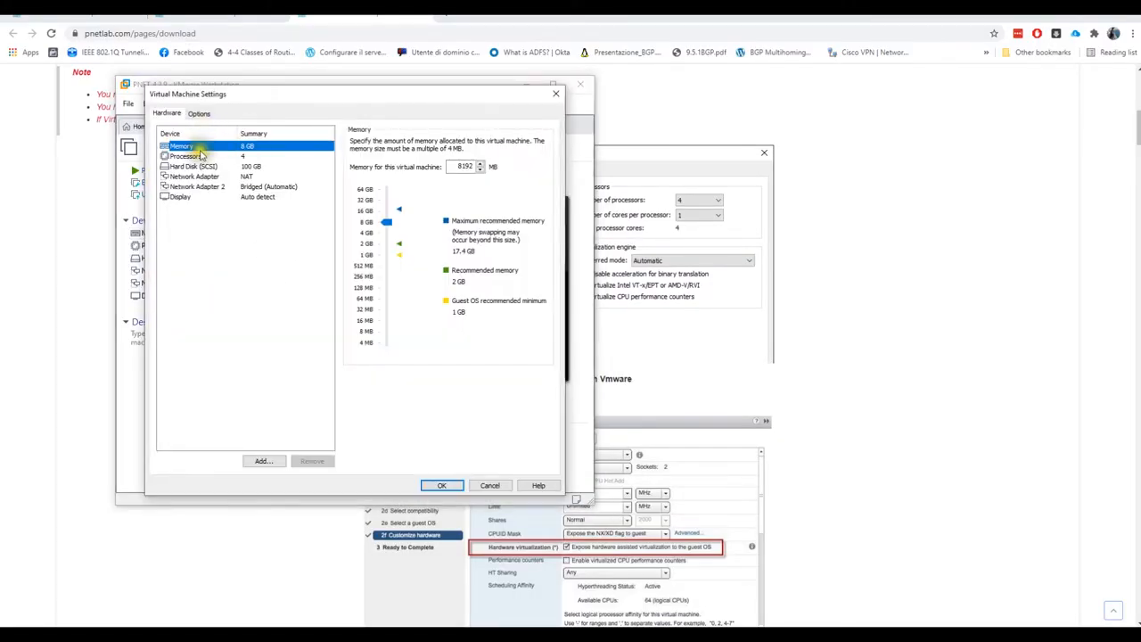
{"action": "left_click", "coordinate": [189, 156]}
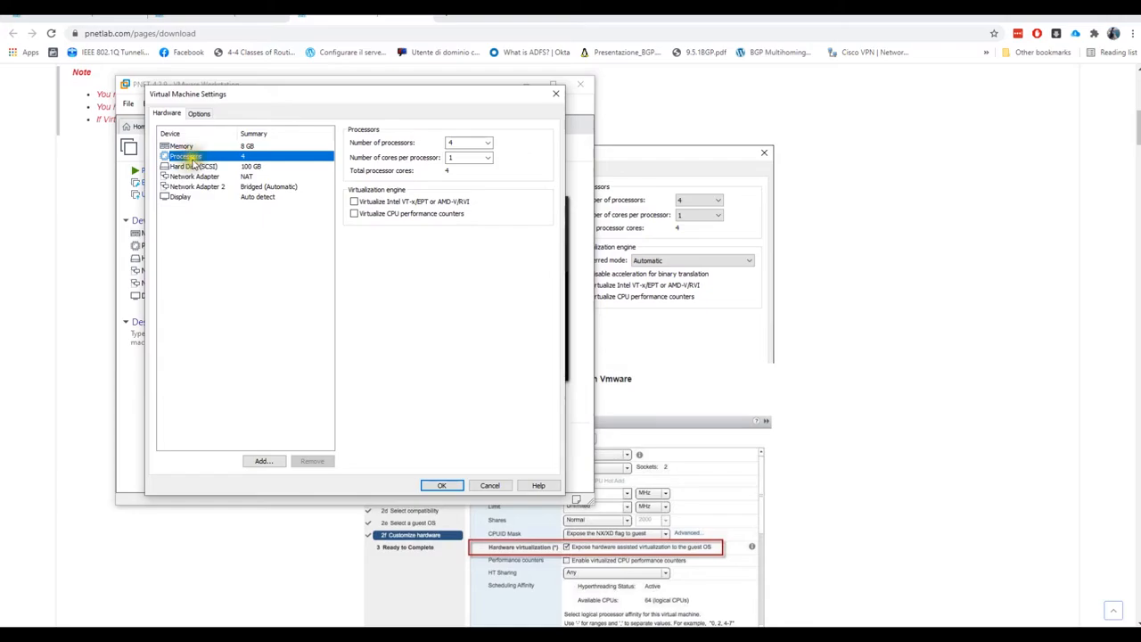
{"action": "left_click", "coordinate": [373, 203]}
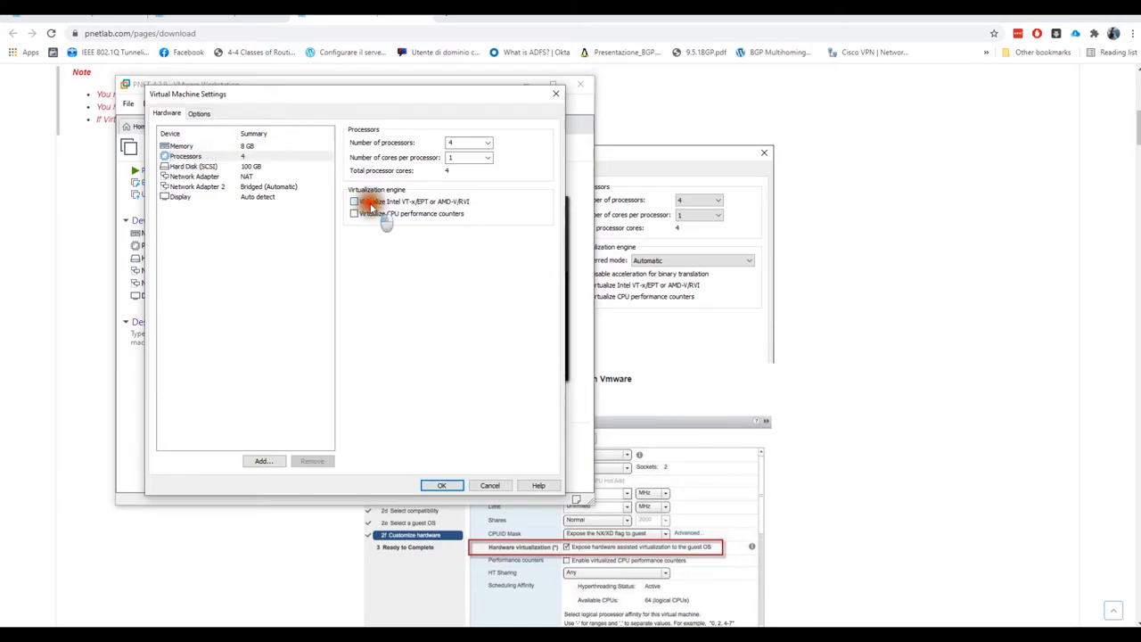
{"action": "left_click", "coordinate": [365, 215]}
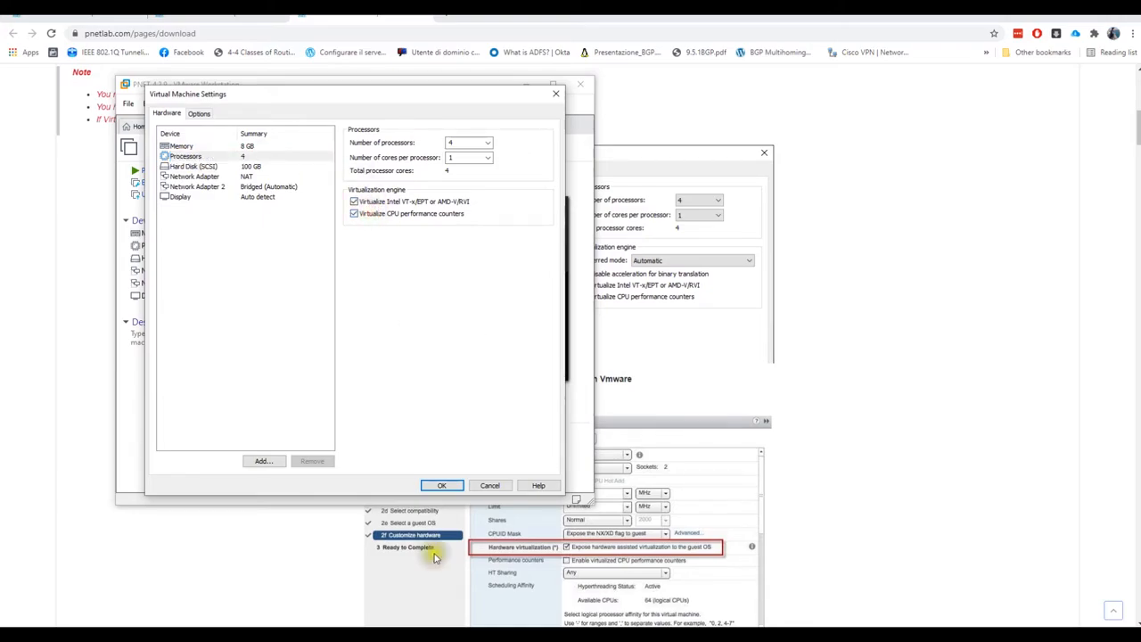
{"action": "left_click", "coordinate": [443, 486]}
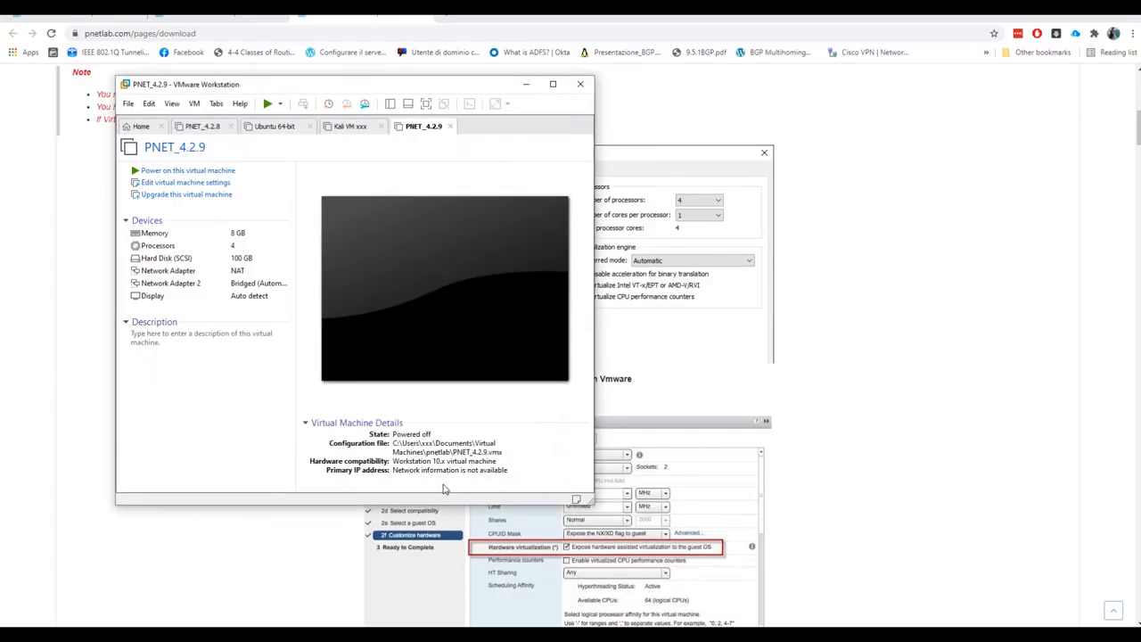
Power on PNET_4.2.9 and reveal the guide's Step 02: Register and Login instructions
{"action": "left_click", "coordinate": [272, 106]}
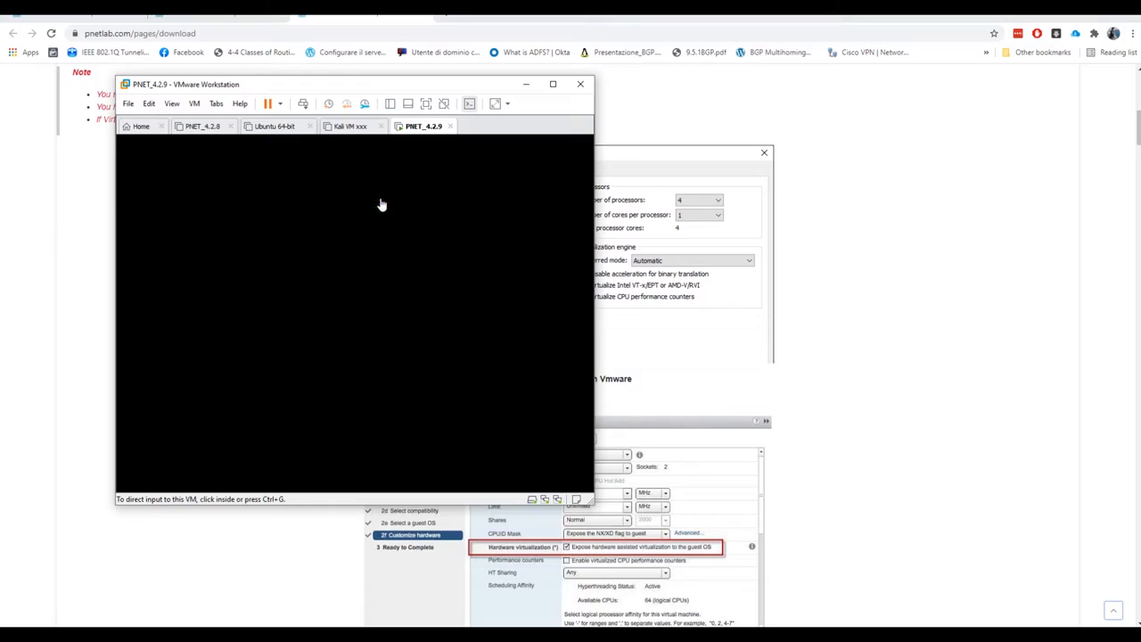
{"action": "left_click_drag", "start_coordinate": [428, 83], "coordinate": [229, 75]}
Bring the VM window back and wait for the pnetlab login prompt showing 192.168.83.146
{"action": "scroll", "coordinate": [741, 234], "scroll_direction": "down", "scroll_amount": 7}
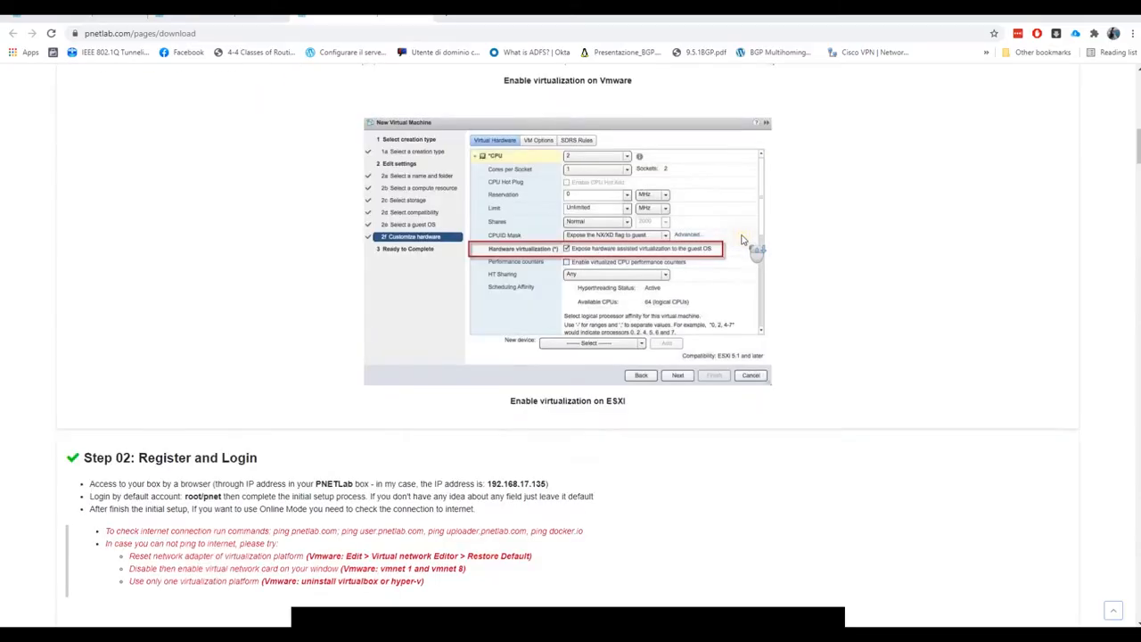
{"action": "scroll", "coordinate": [742, 237], "scroll_direction": "down", "scroll_amount": 2}
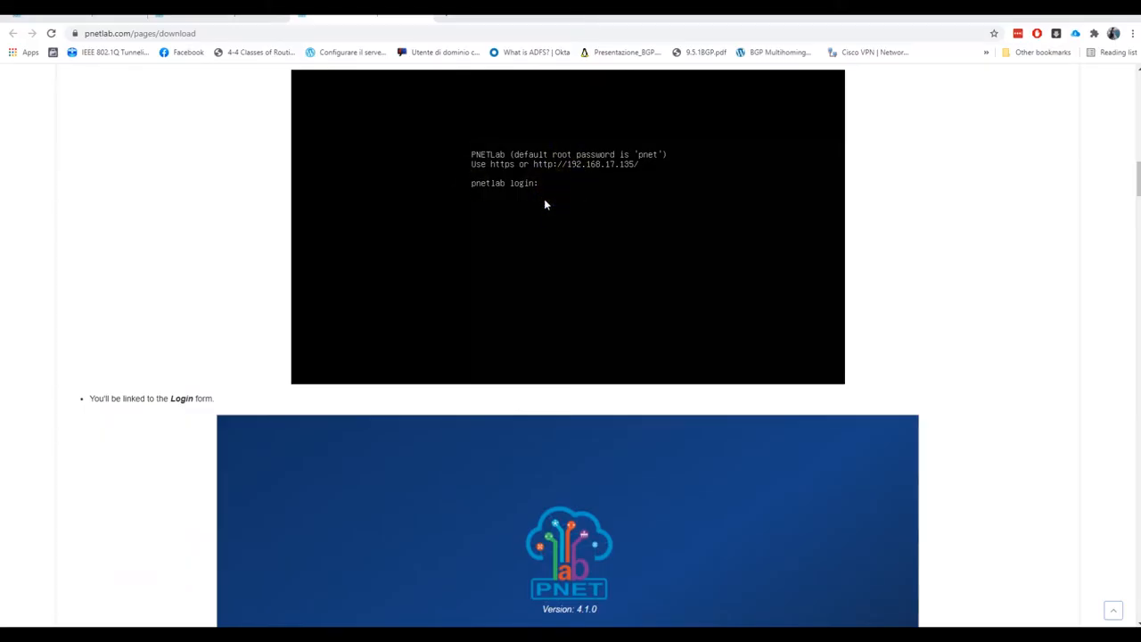
{"action": "scroll", "coordinate": [544, 198], "scroll_direction": "up", "scroll_amount": 4}
{"action": "scroll", "coordinate": [558, 197], "scroll_direction": "up", "scroll_amount": 4}
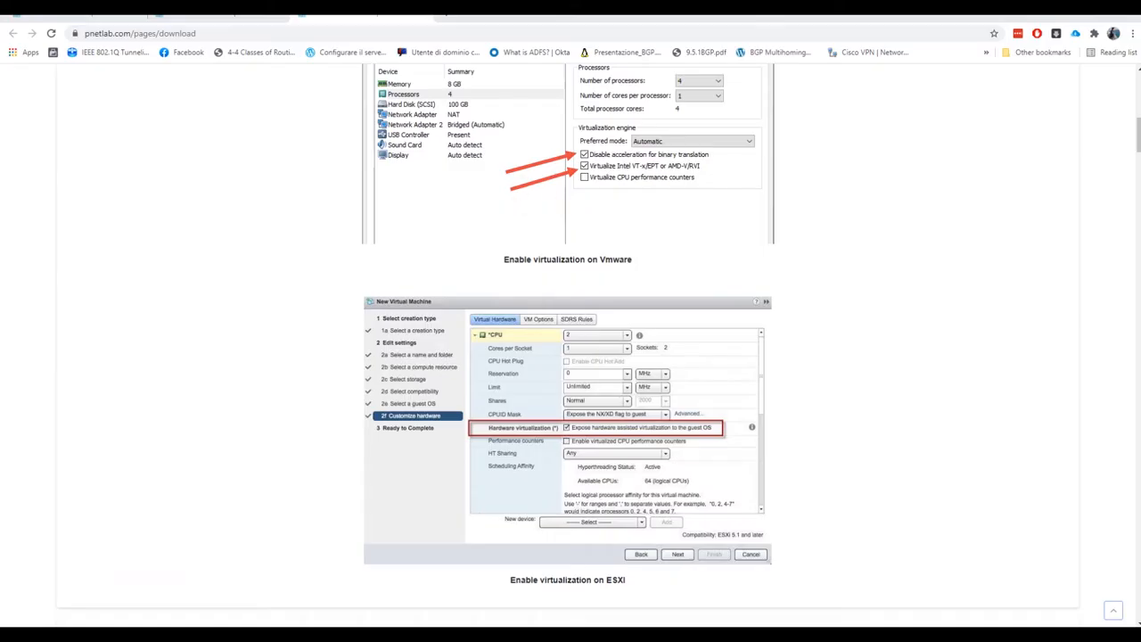
{"action": "left_click_drag", "start_coordinate": [2, 85], "coordinate": [422, 79]}
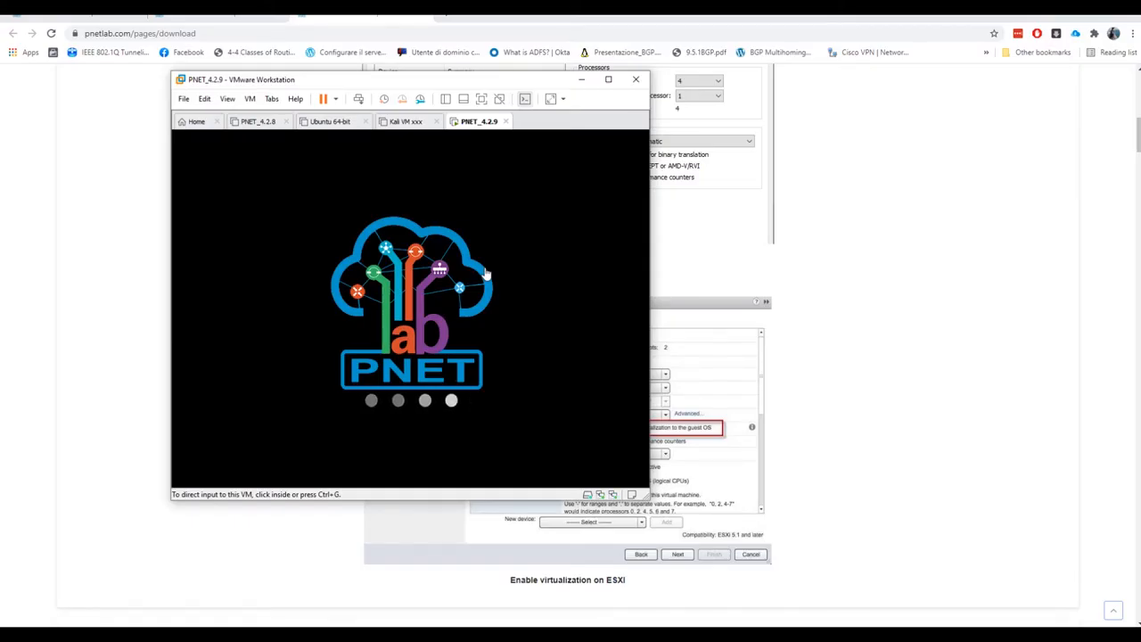
{"action": "scroll", "coordinate": [899, 255], "scroll_direction": "down", "scroll_amount": 4}
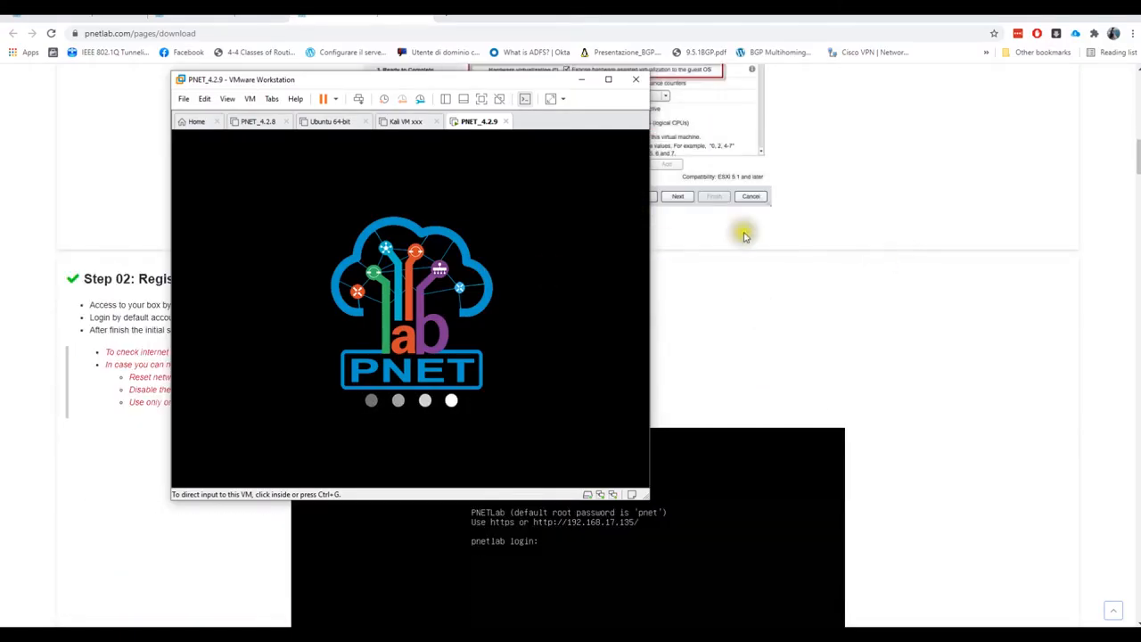
{"action": "scroll", "coordinate": [691, 440], "scroll_direction": "up", "scroll_amount": 1}
{"action": "scroll", "coordinate": [746, 502], "scroll_direction": "down", "scroll_amount": 1}
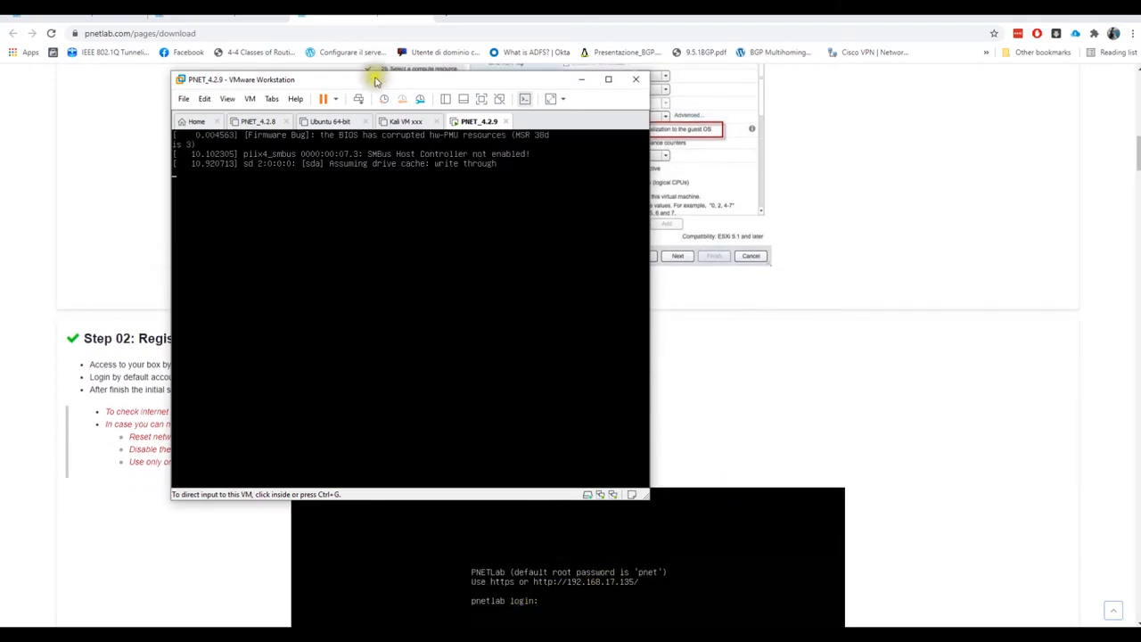
{"action": "left_click_drag", "start_coordinate": [383, 85], "coordinate": [420, 43]}
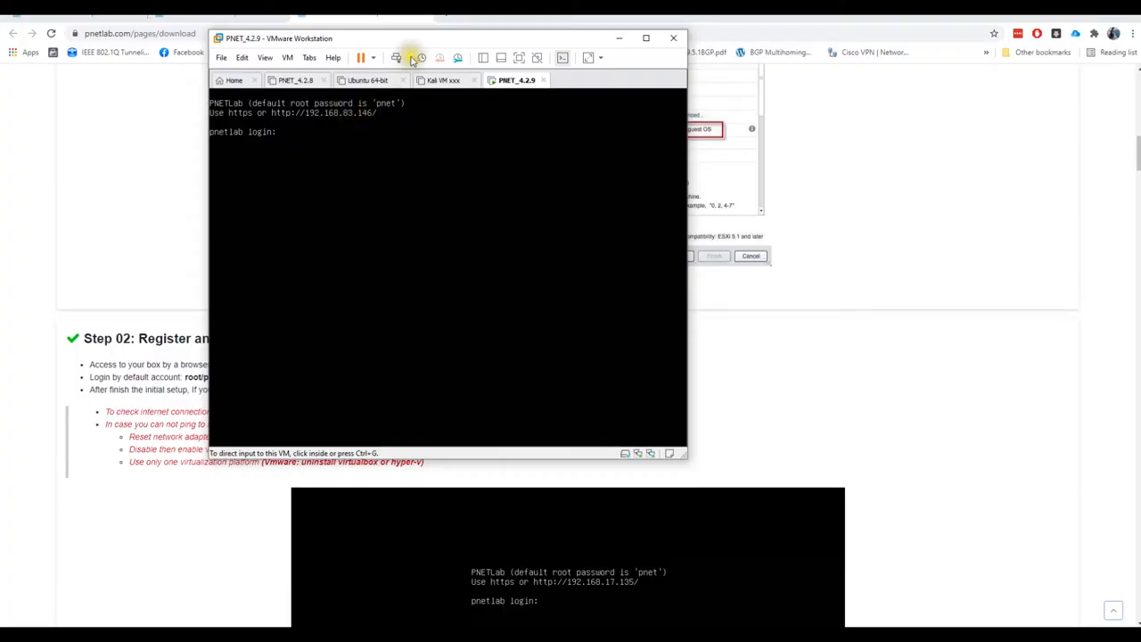
{"action": "left_click", "coordinate": [430, 16]}
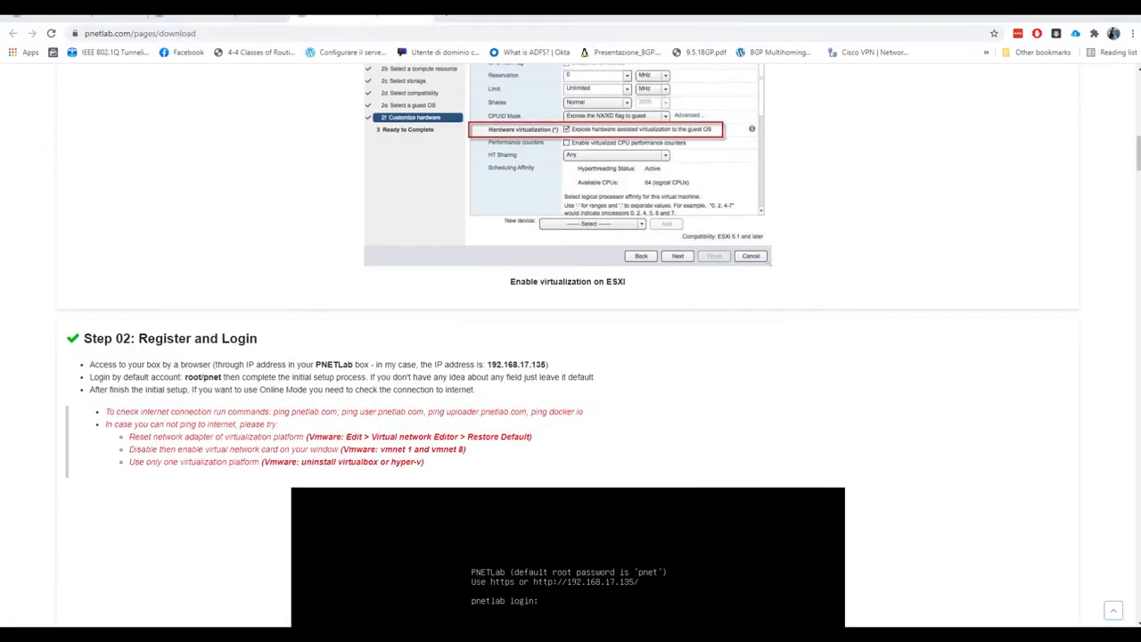
{"action": "left_click", "coordinate": [451, 16]}
{"action": "type", "text": "http://"}
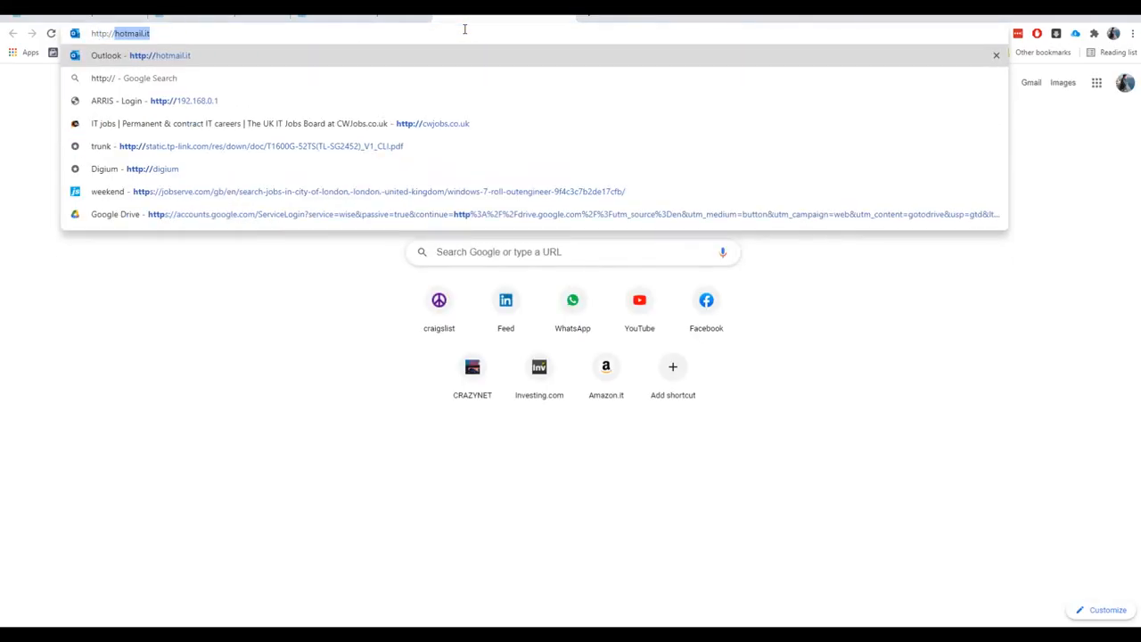
{"action": "type", "text": "192.168.83."}
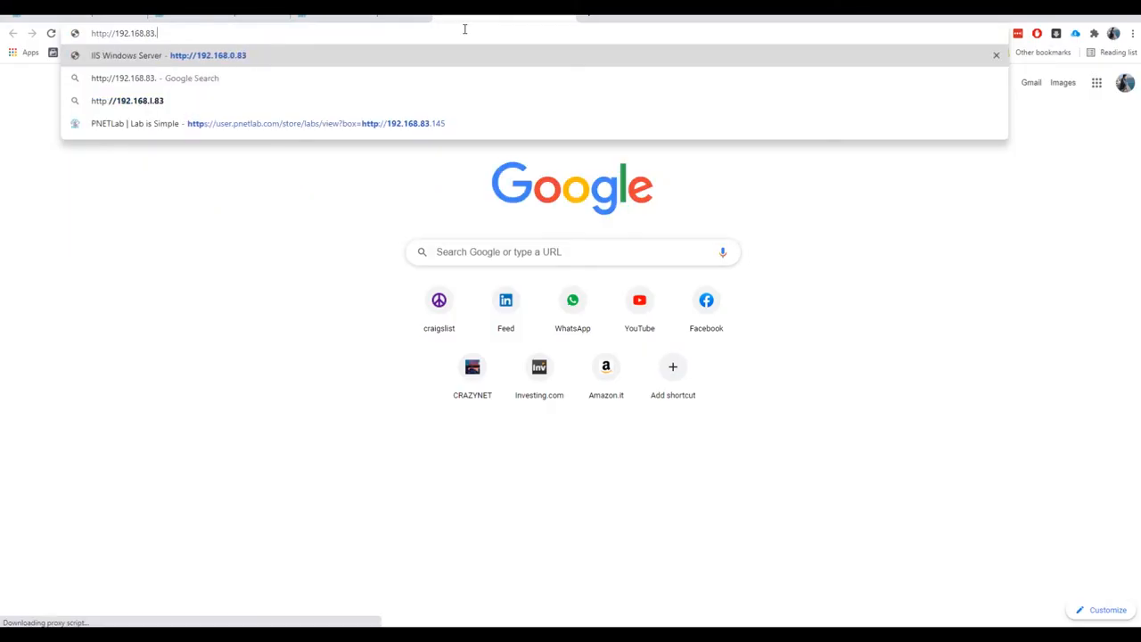
{"action": "type", "text": "146"}
{"action": "key", "text": "Return"}
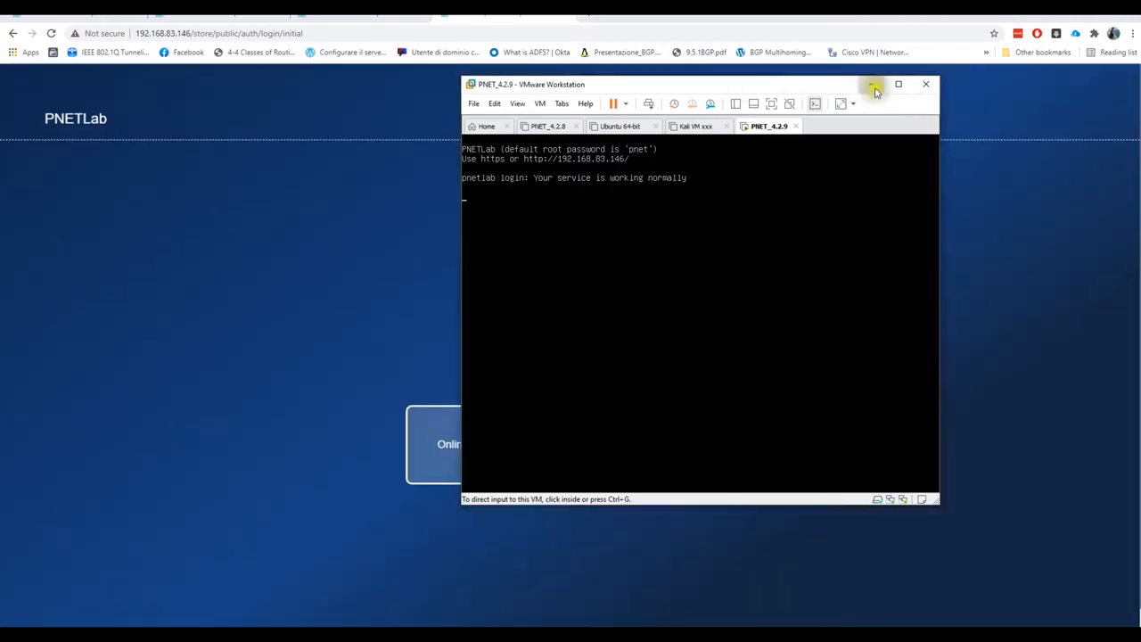
Minimize the VMware window and switch PNETLab to Offline Mode
{"action": "left_click", "coordinate": [872, 85]}
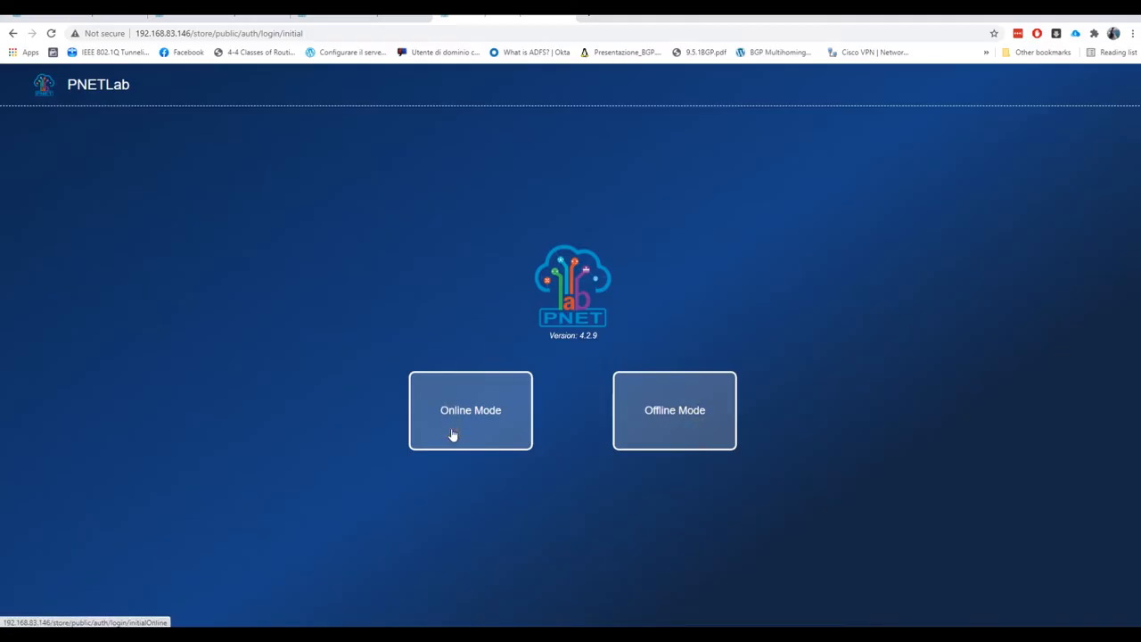
{"action": "left_click", "coordinate": [642, 417]}
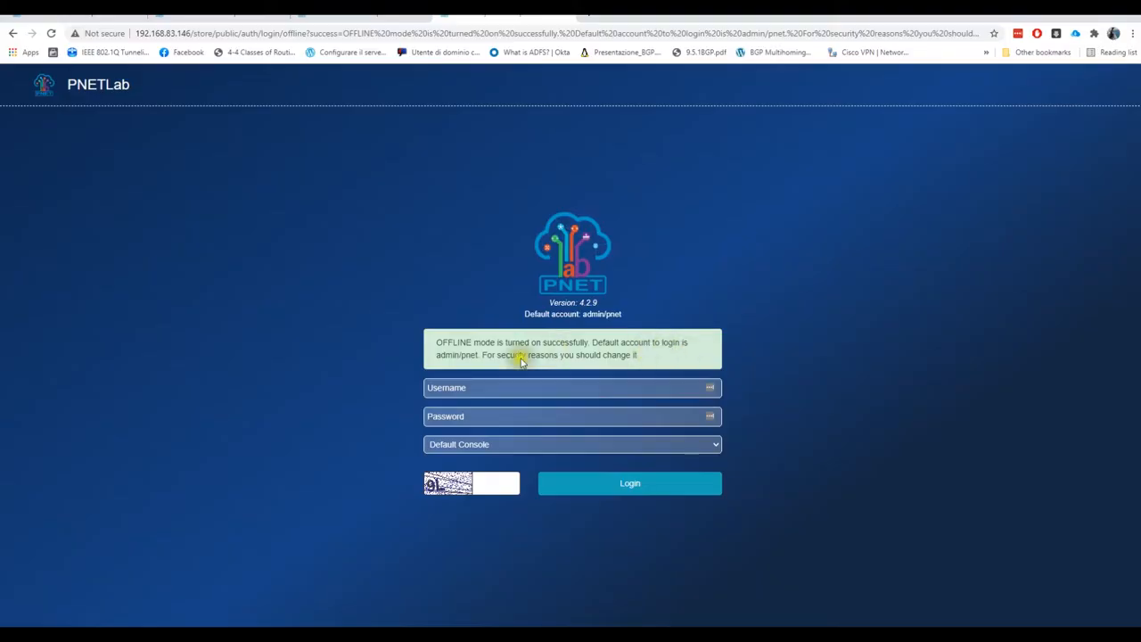
Log in with the admin username and password, Default Console kept, and the captcha code
{"action": "left_click", "coordinate": [471, 388]}
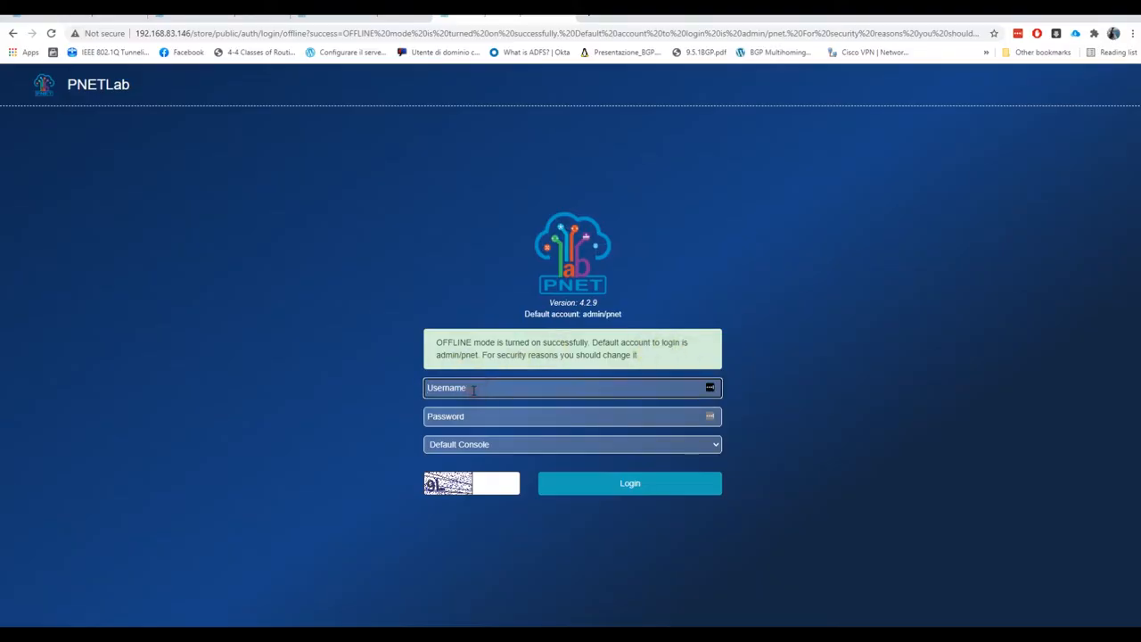
{"action": "key", "text": "Tab"}
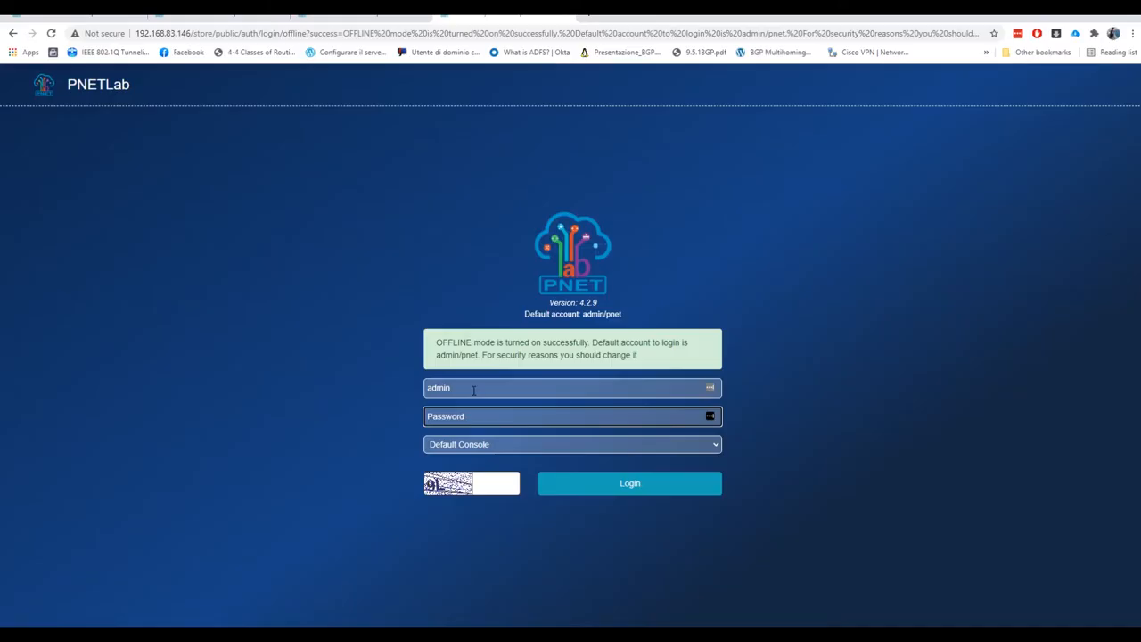
{"action": "type", "text": "pnet"}
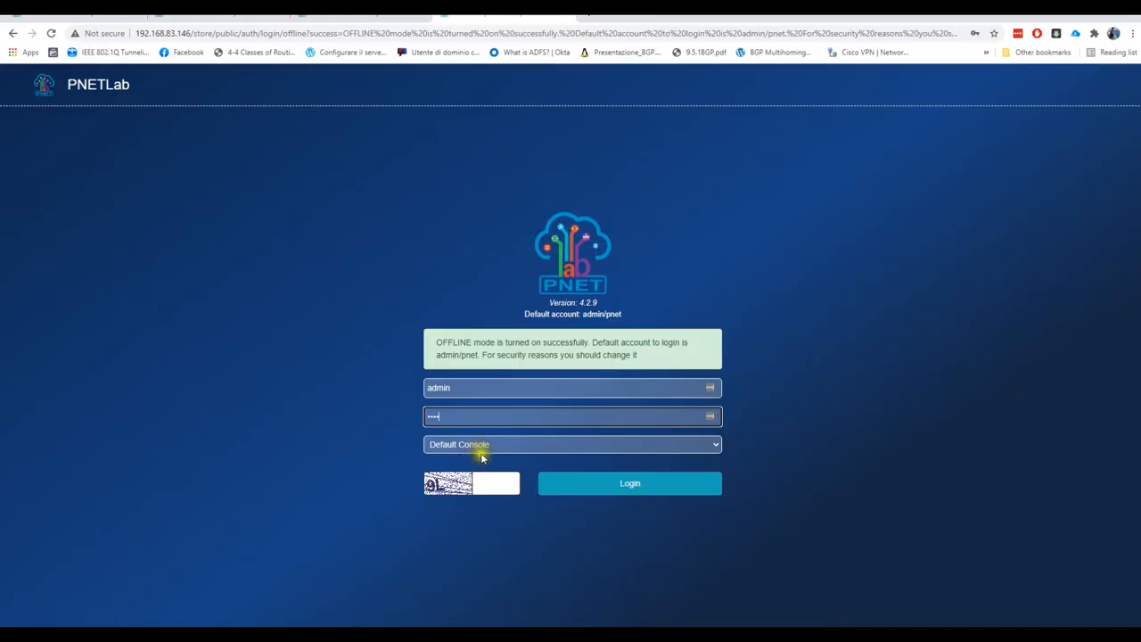
{"action": "left_click", "coordinate": [500, 445]}
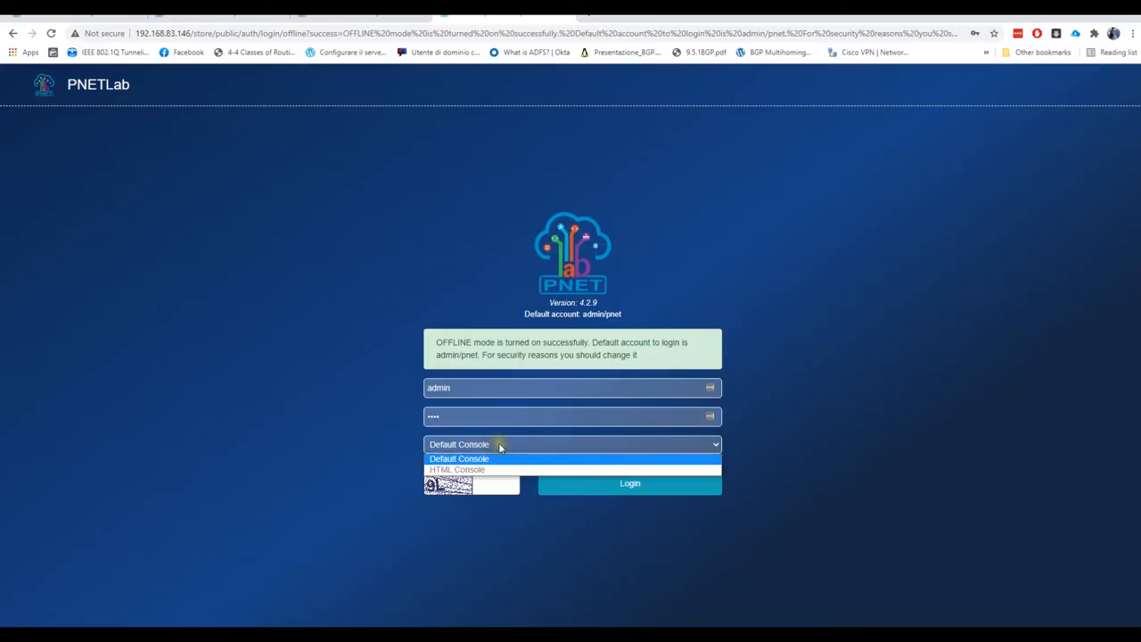
{"action": "left_click", "coordinate": [499, 444]}
{"action": "left_click", "coordinate": [498, 486]}
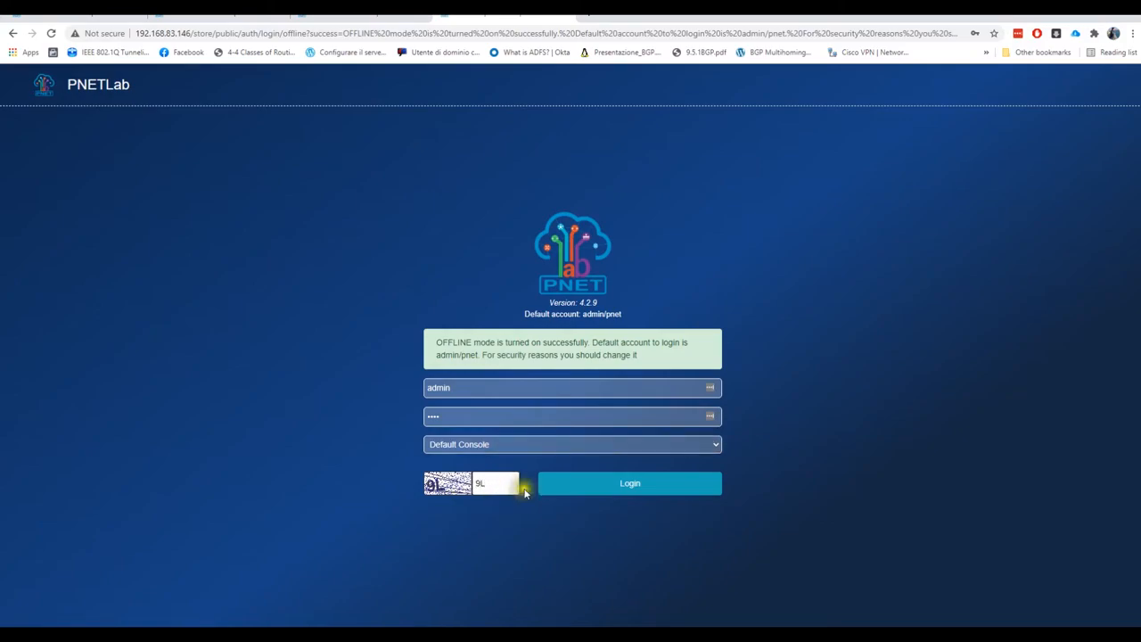
{"action": "left_click", "coordinate": [636, 492]}
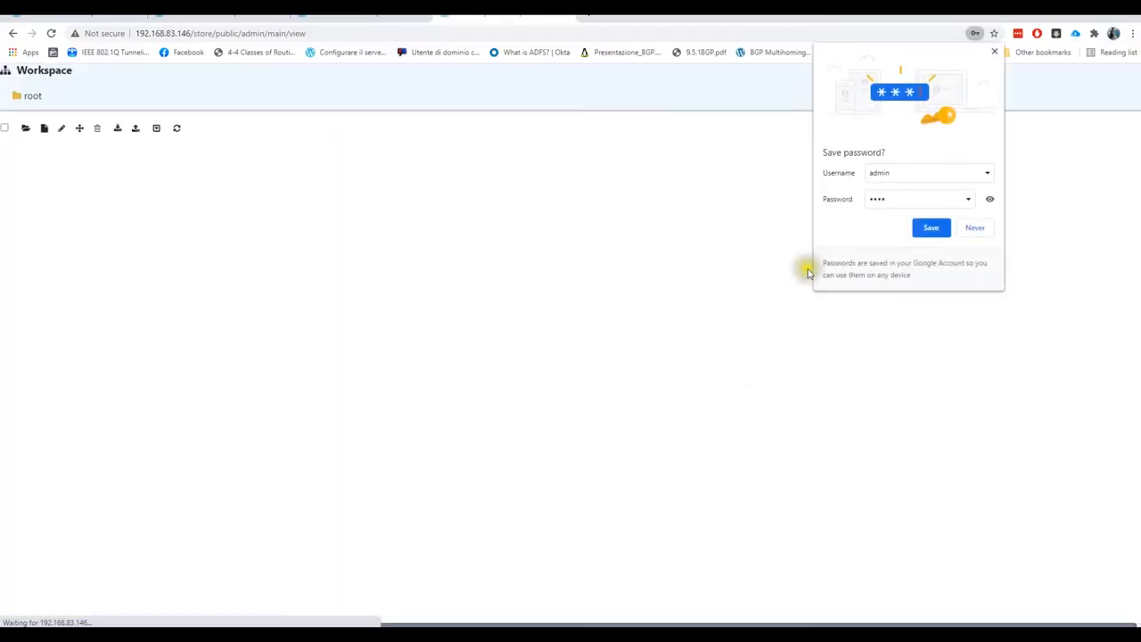
Decline the Chrome and LastPass password prompts, view the lab store, and return to PNET BOX
{"action": "left_click", "coordinate": [971, 229]}
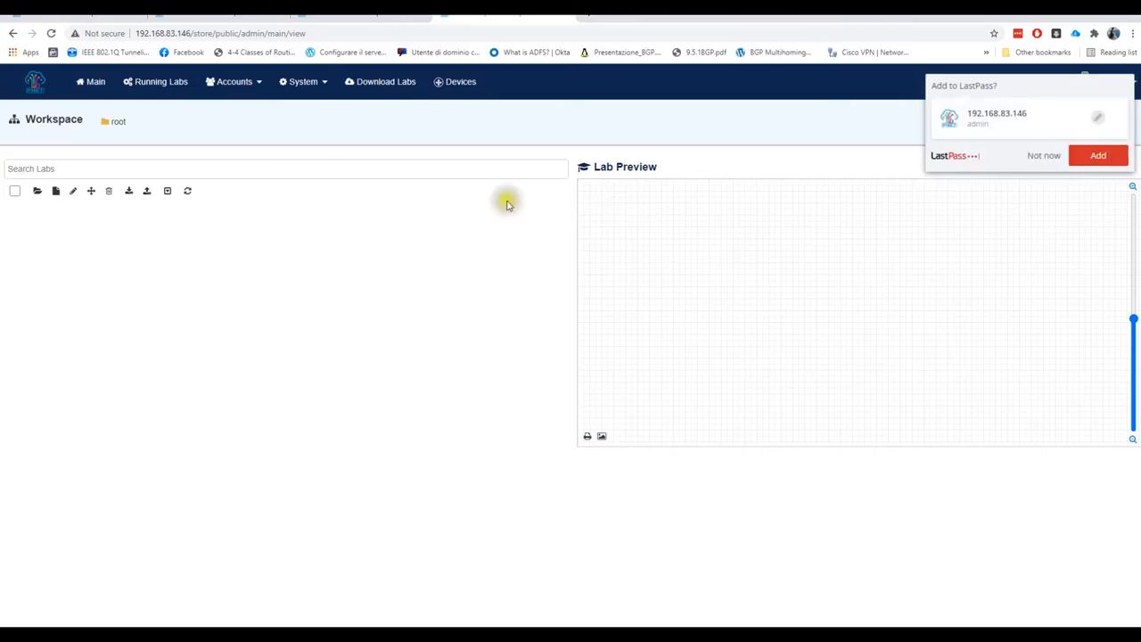
{"action": "left_click", "coordinate": [1036, 156]}
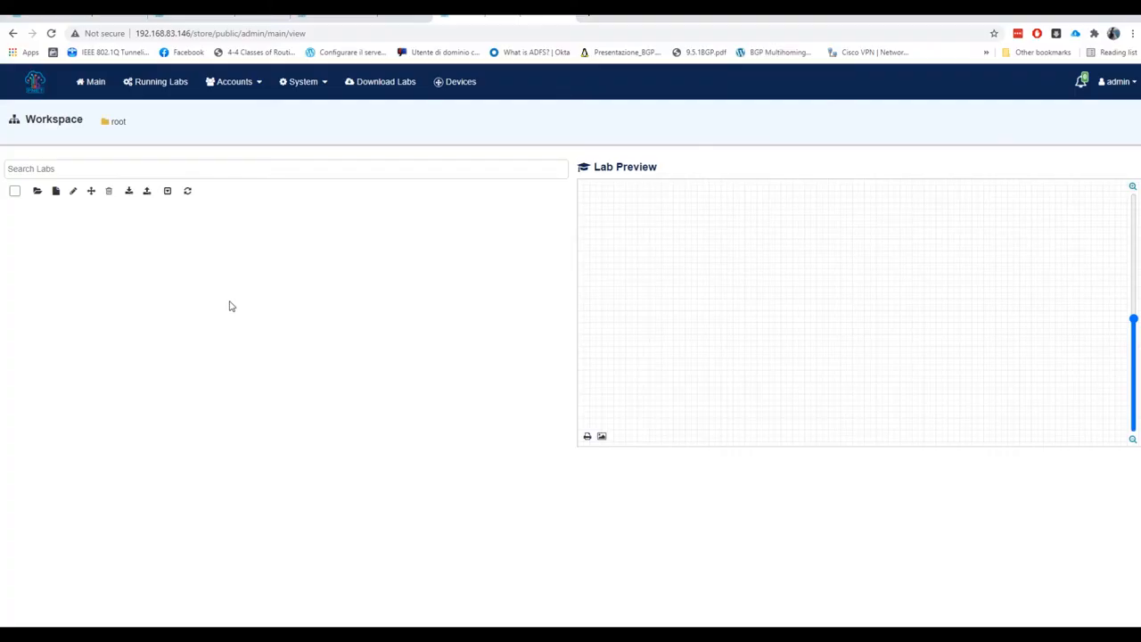
{"action": "left_click", "coordinate": [404, 83]}
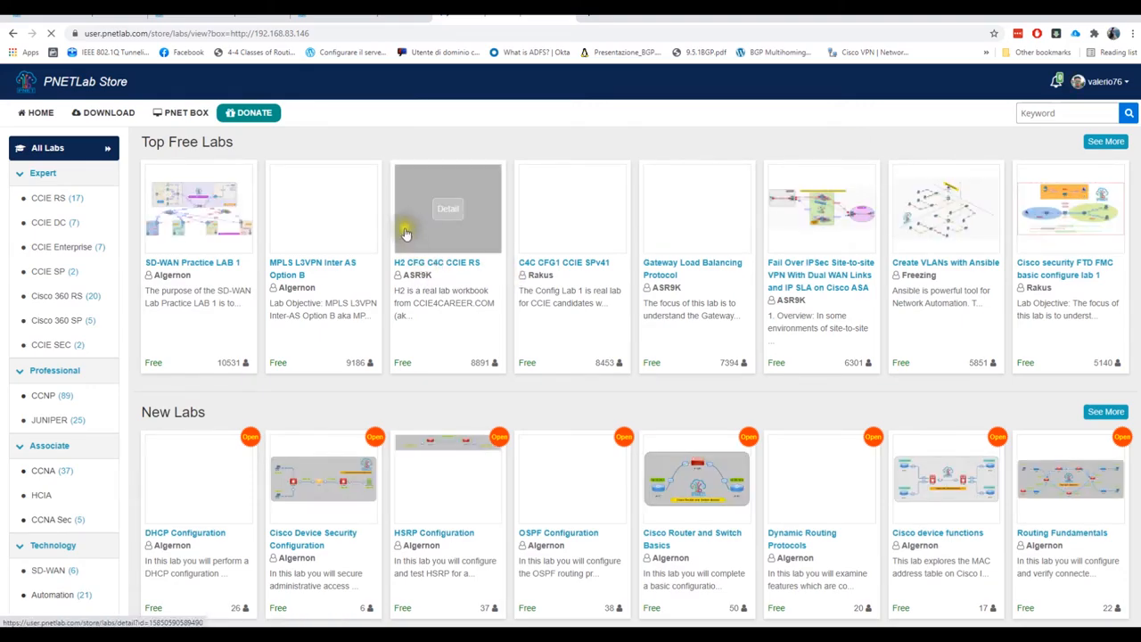
{"action": "left_click", "coordinate": [191, 119]}
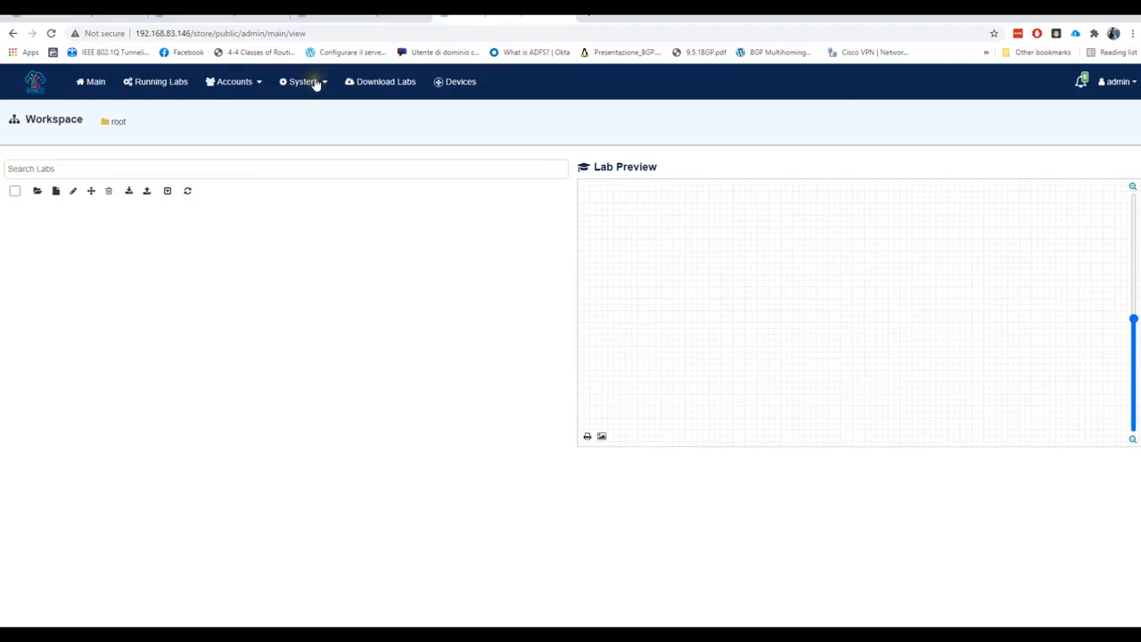
Look through the System Setting page, then go to the System Mode page
{"action": "left_click", "coordinate": [314, 84]}
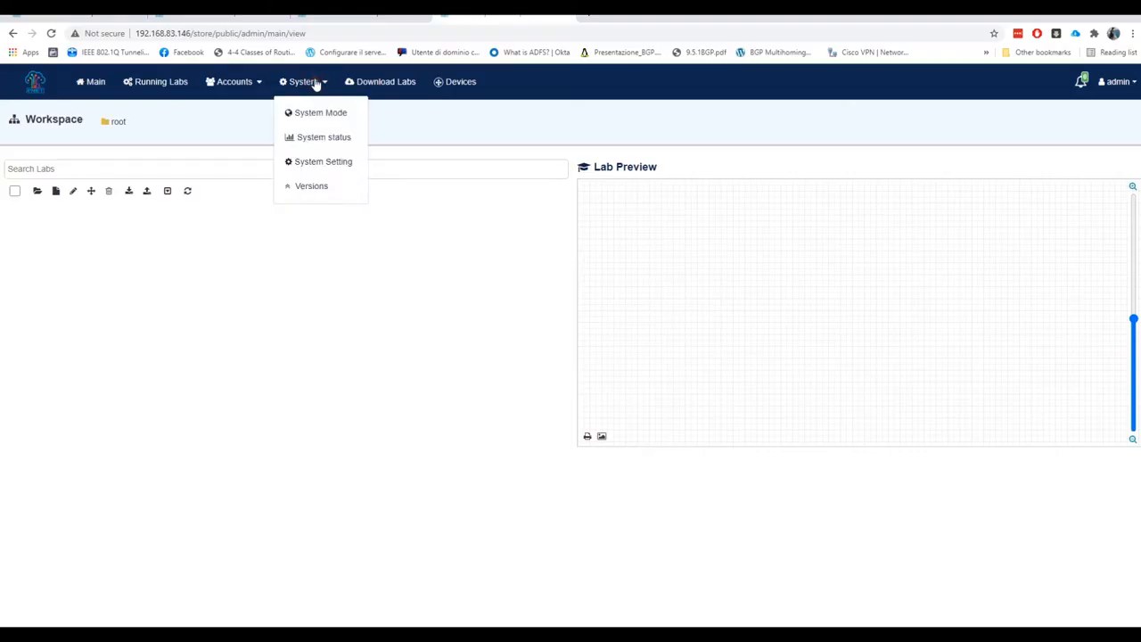
{"action": "left_click", "coordinate": [330, 162]}
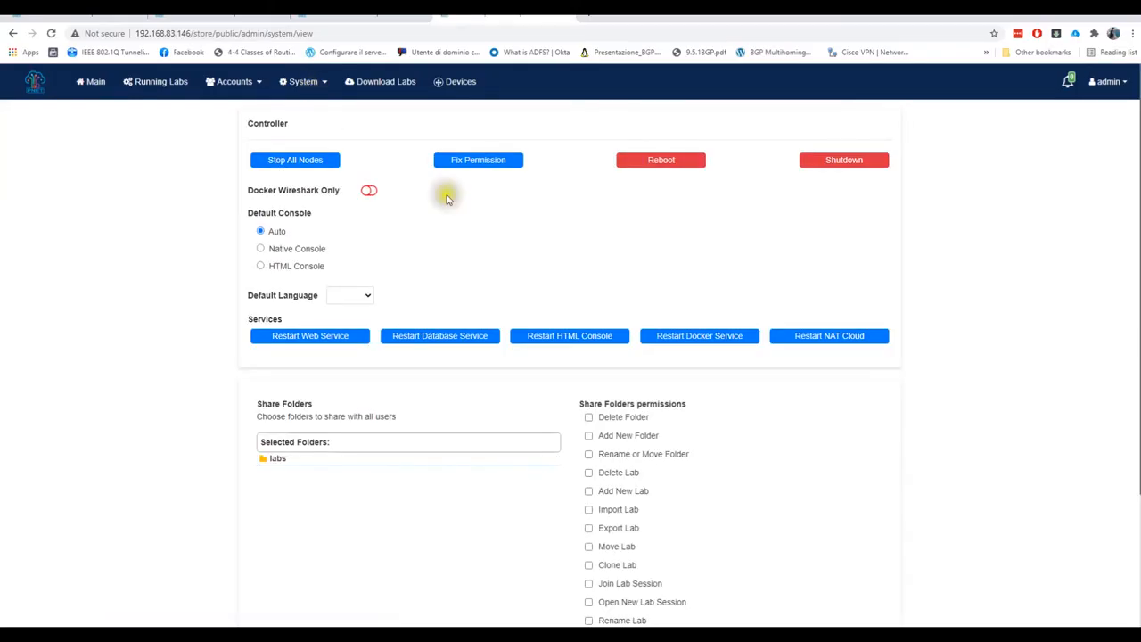
{"action": "scroll", "coordinate": [497, 264], "scroll_direction": "down", "scroll_amount": 2}
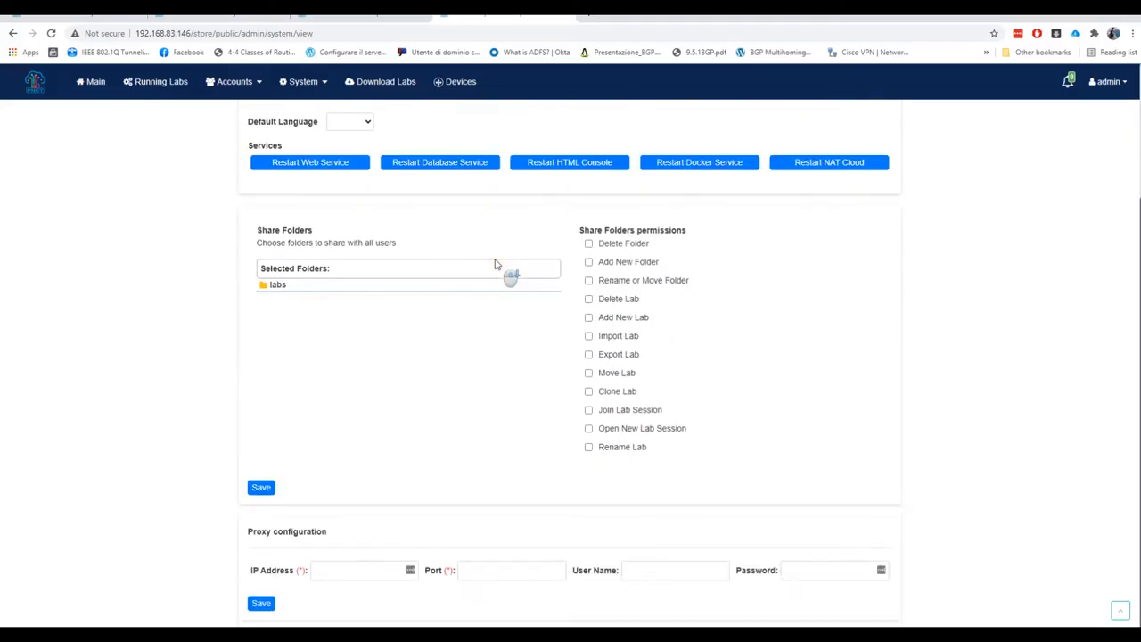
{"action": "scroll", "coordinate": [496, 264], "scroll_direction": "up", "scroll_amount": 2}
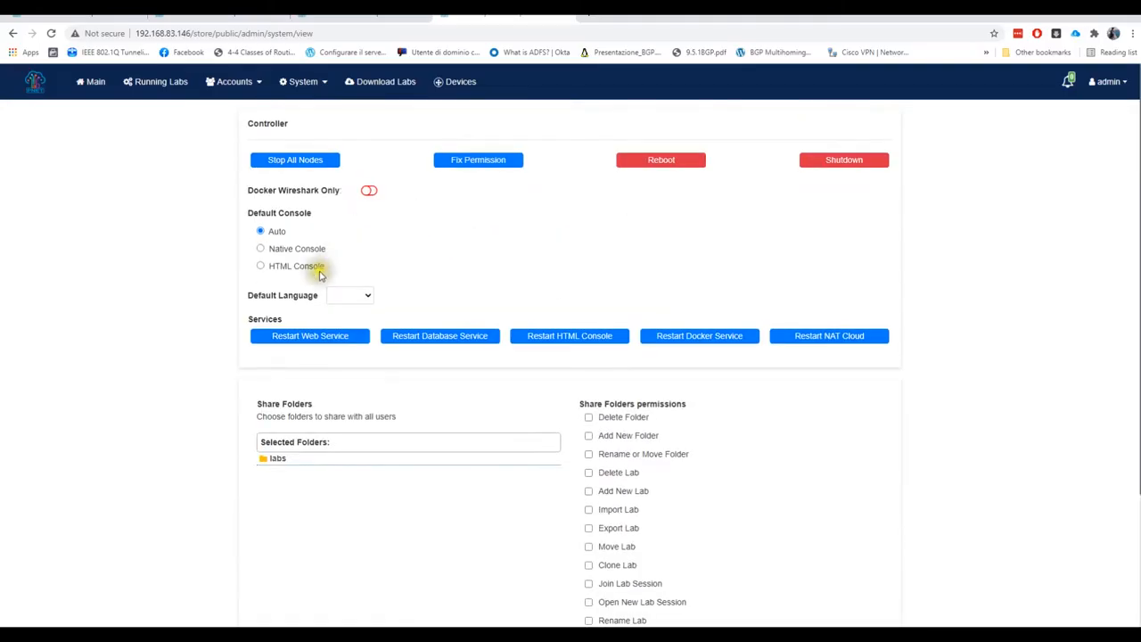
{"action": "left_click", "coordinate": [309, 83]}
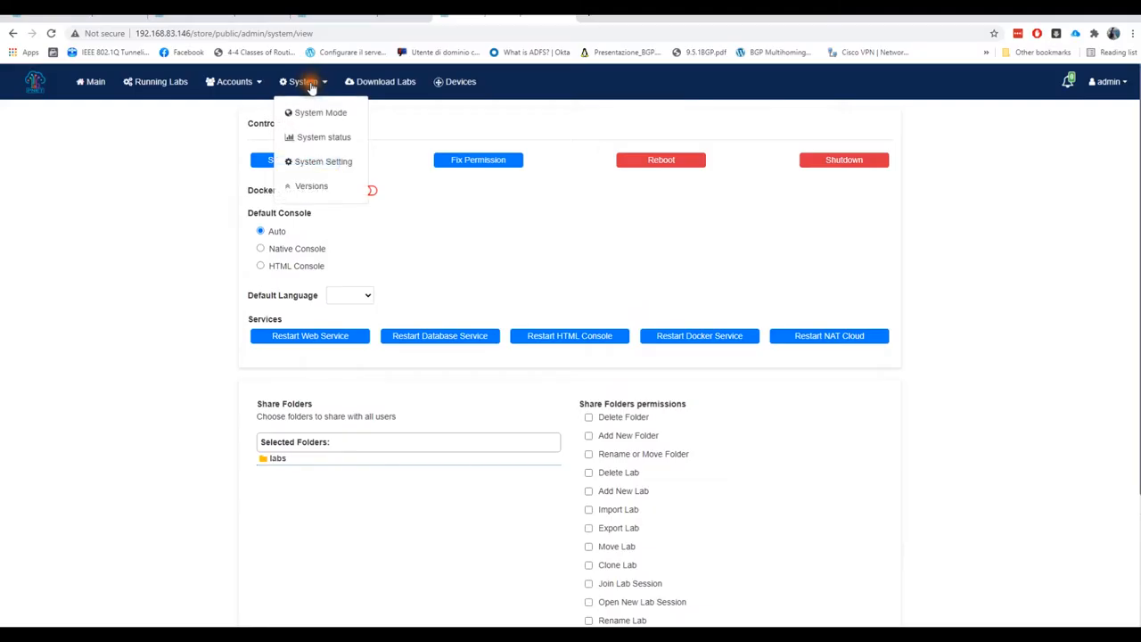
{"action": "left_click", "coordinate": [319, 113]}
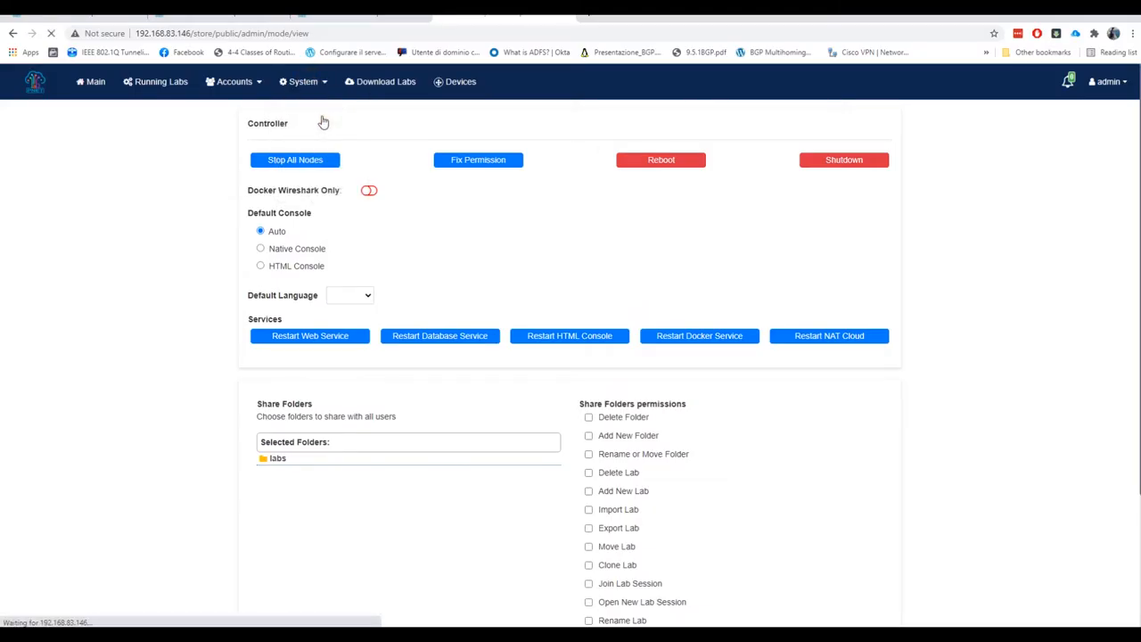
Enable Online Mode Status, select Online as the default mode, and log out of admin
{"action": "left_click", "coordinate": [280, 186]}
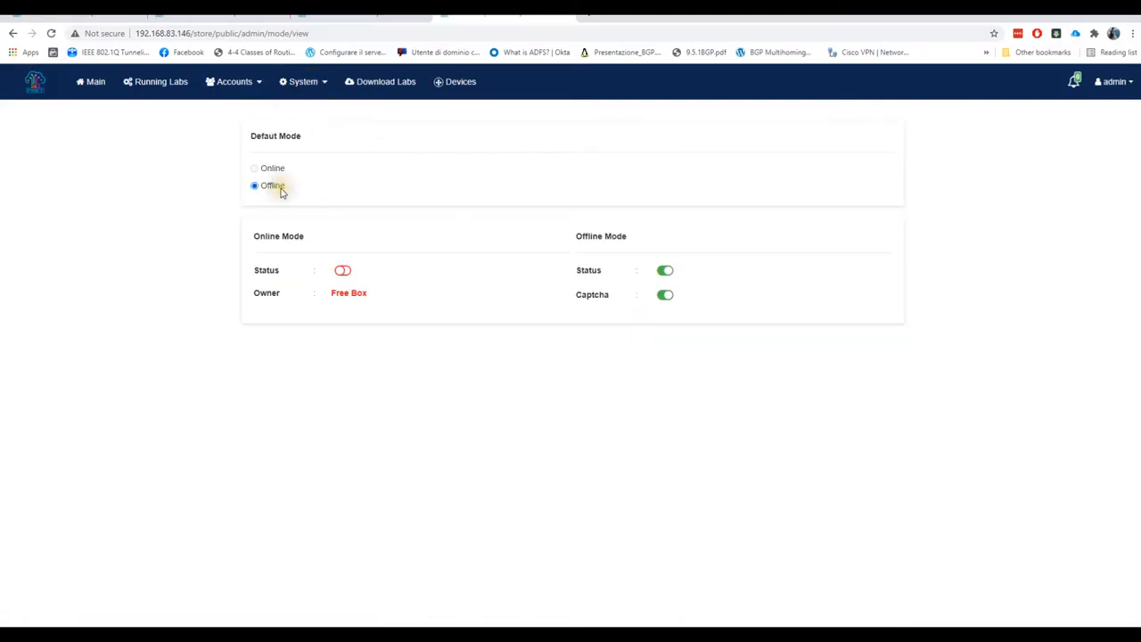
{"action": "left_click", "coordinate": [257, 169]}
{"action": "left_click", "coordinate": [256, 169]}
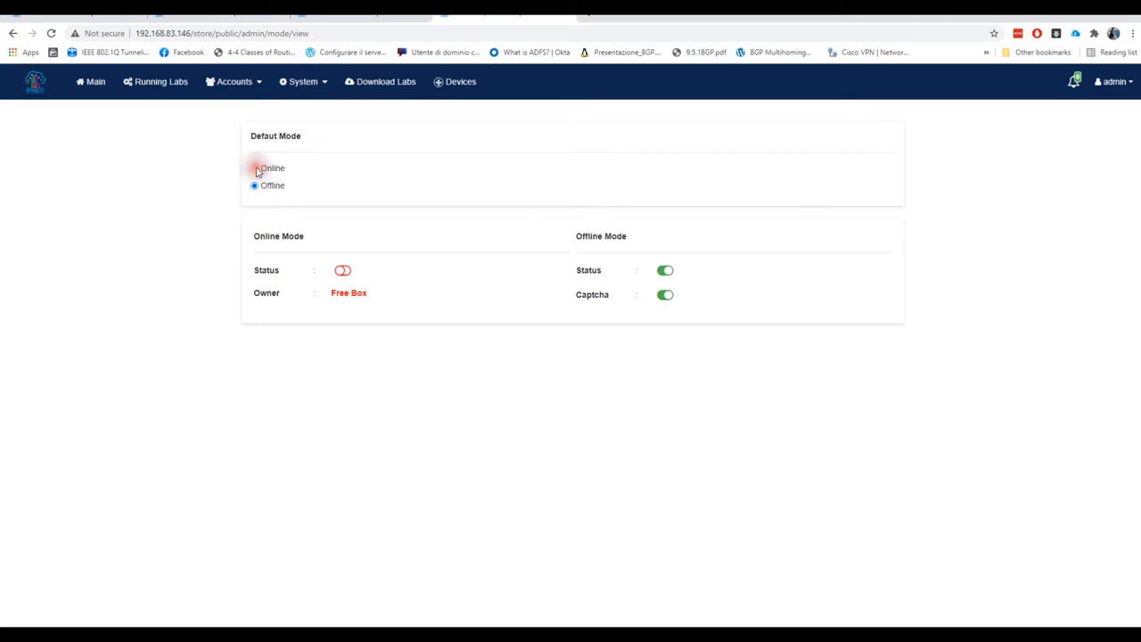
{"action": "left_click", "coordinate": [346, 271]}
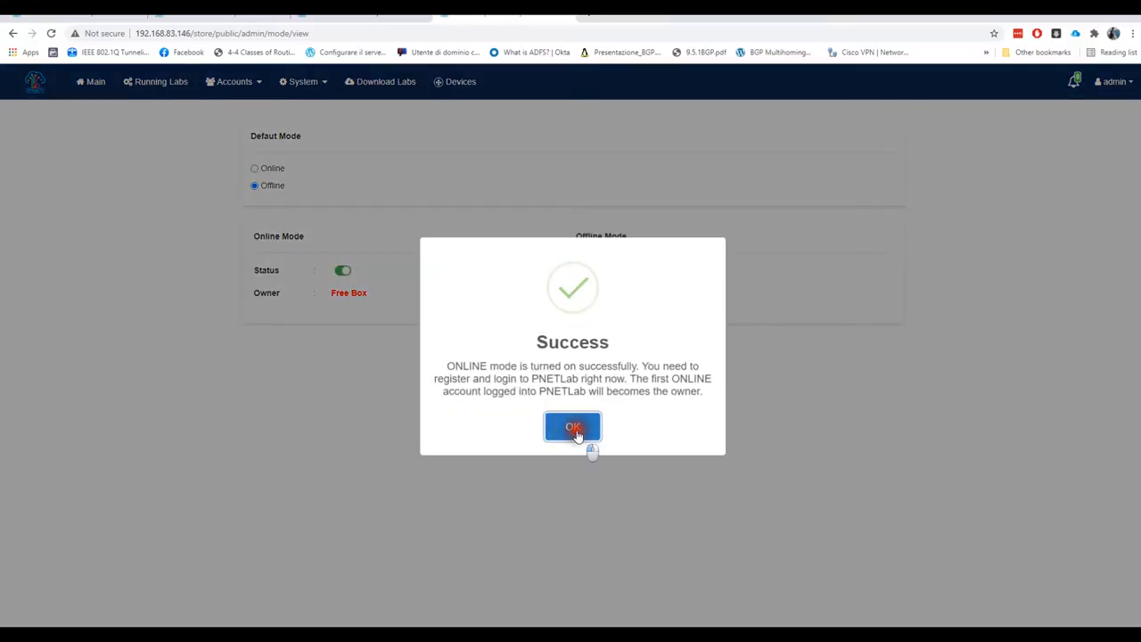
{"action": "left_click", "coordinate": [575, 428]}
{"action": "left_click", "coordinate": [255, 170]}
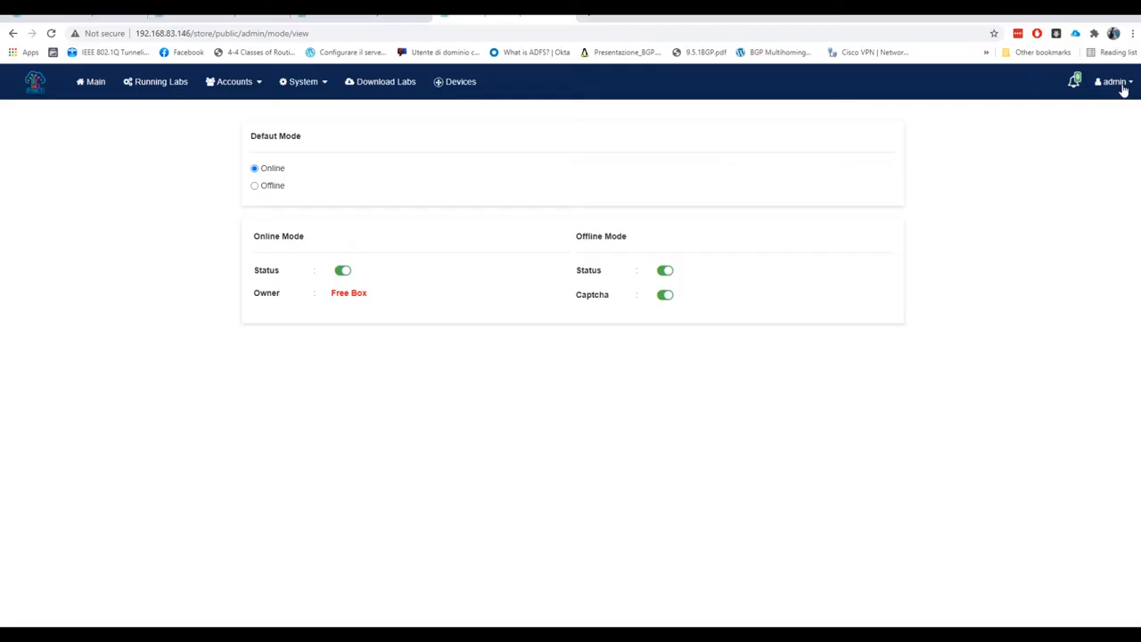
{"action": "left_click", "coordinate": [1124, 86]}
{"action": "left_click", "coordinate": [1108, 140]}
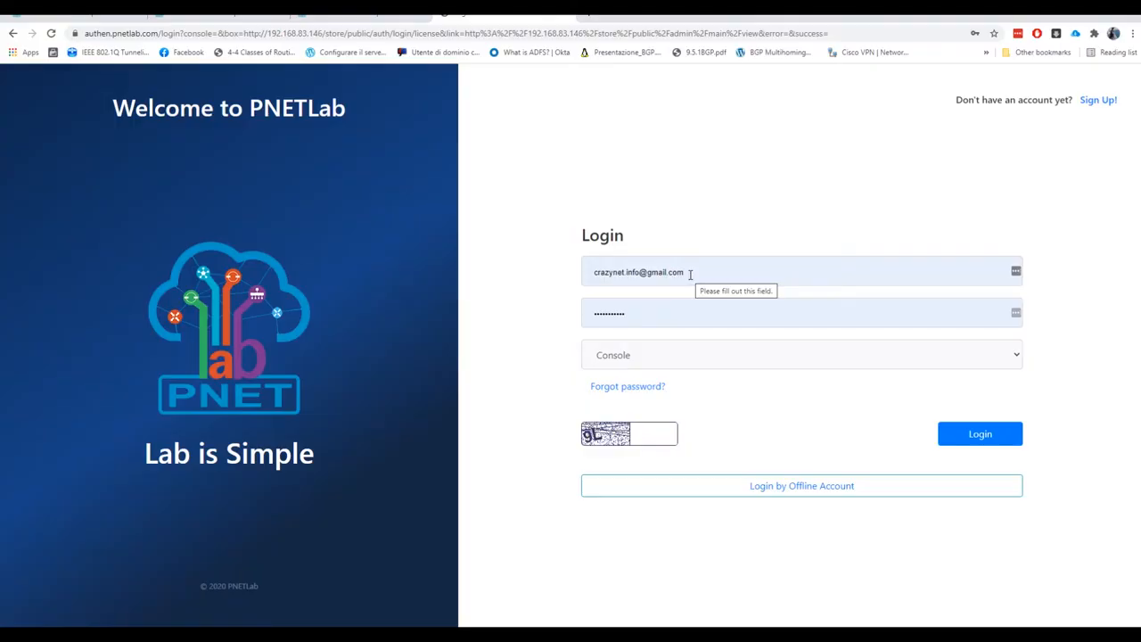
Erase the prefilled email and password from the login form and go to the Sign Up! form
{"action": "left_click_drag", "start_coordinate": [690, 274], "coordinate": [576, 268]}
{"action": "left_click_drag", "start_coordinate": [725, 278], "coordinate": [552, 282]}
{"action": "key", "text": "BackSpace"}
{"action": "left_click", "coordinate": [744, 304]}
{"action": "left_click_drag", "start_coordinate": [744, 301], "coordinate": [518, 294]}
{"action": "key", "text": "BackSpace"}
{"action": "left_click", "coordinate": [820, 403]}
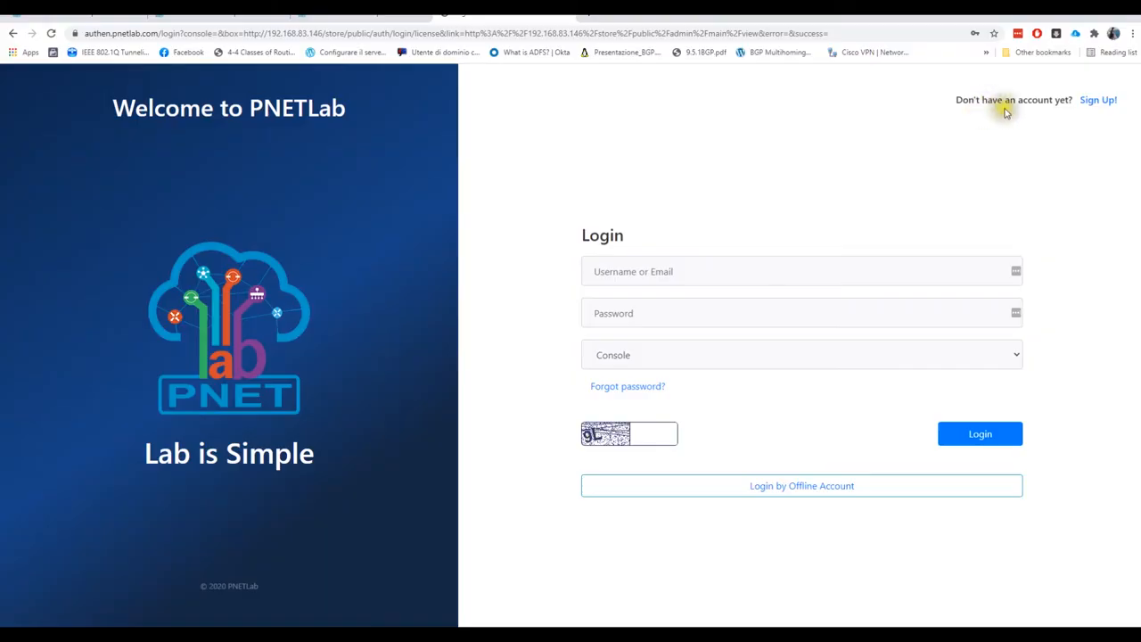
{"action": "left_click", "coordinate": [1095, 103]}
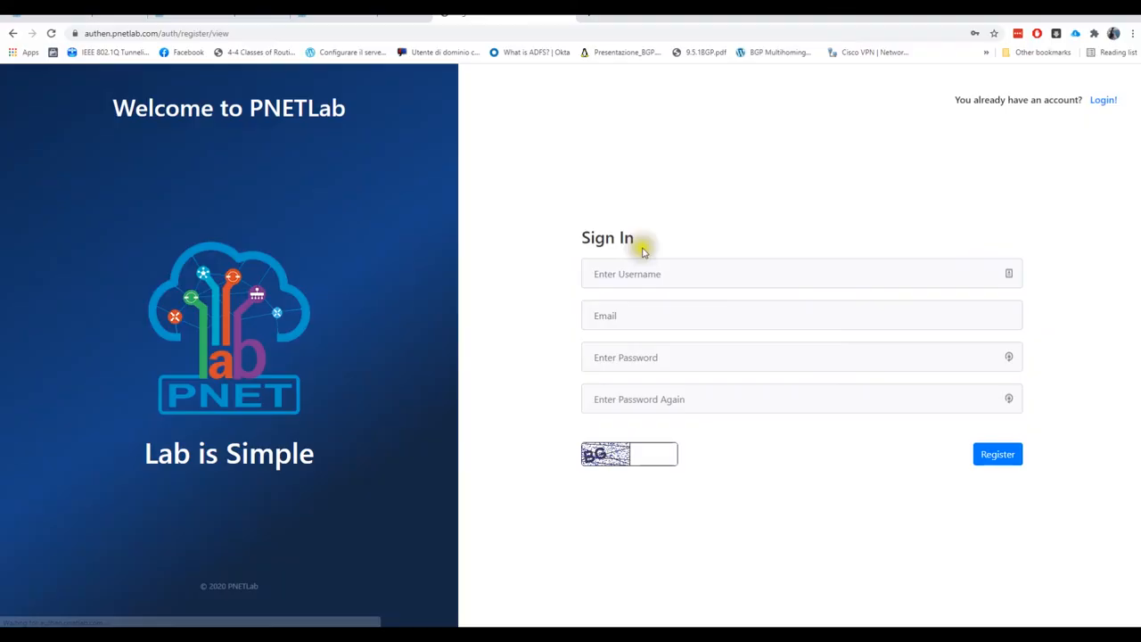
Enter a username, email, password twice and the captcha code, then submit the registration
{"action": "left_click", "coordinate": [667, 276]}
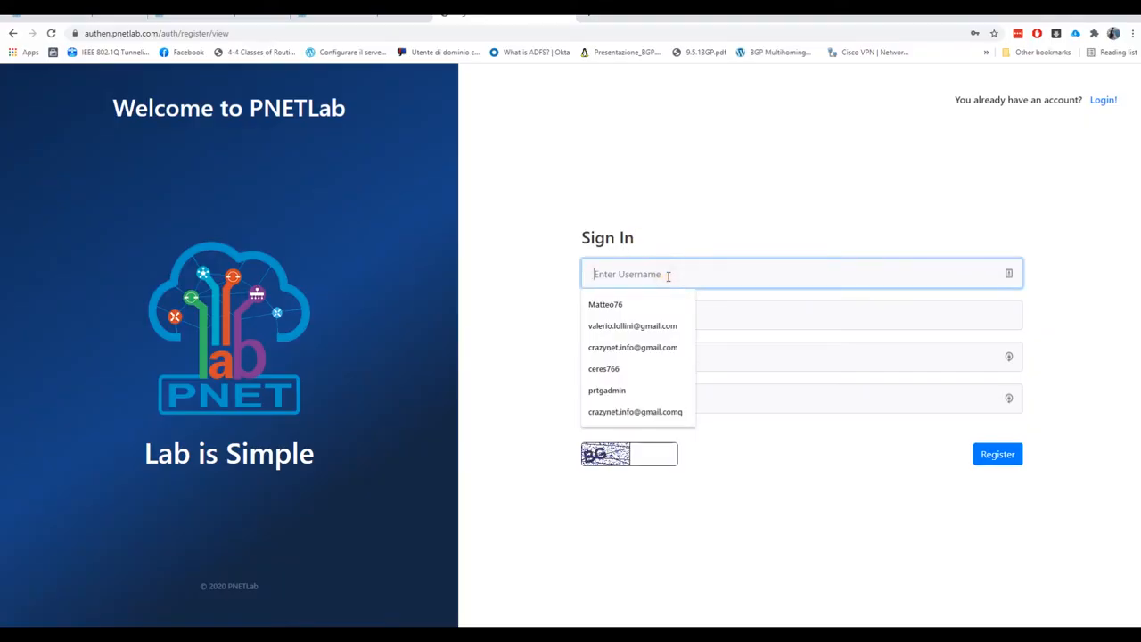
{"action": "type", "text": "pnet-test-cr"}
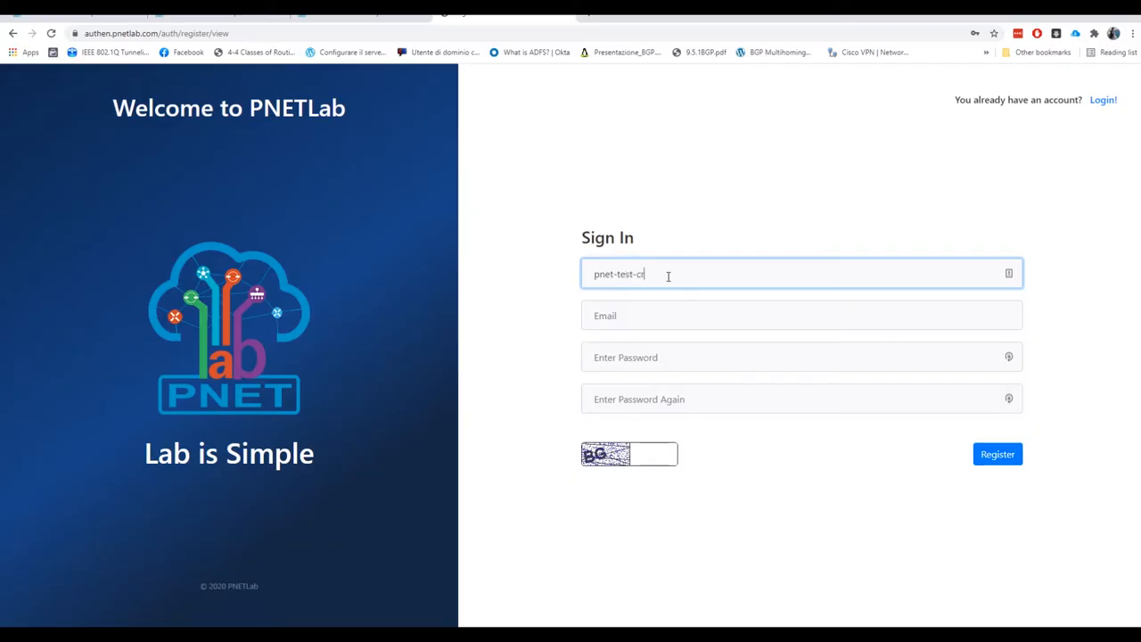
{"action": "left_click_drag", "start_coordinate": [669, 275], "coordinate": [544, 276]}
{"action": "left_click", "coordinate": [632, 313]}
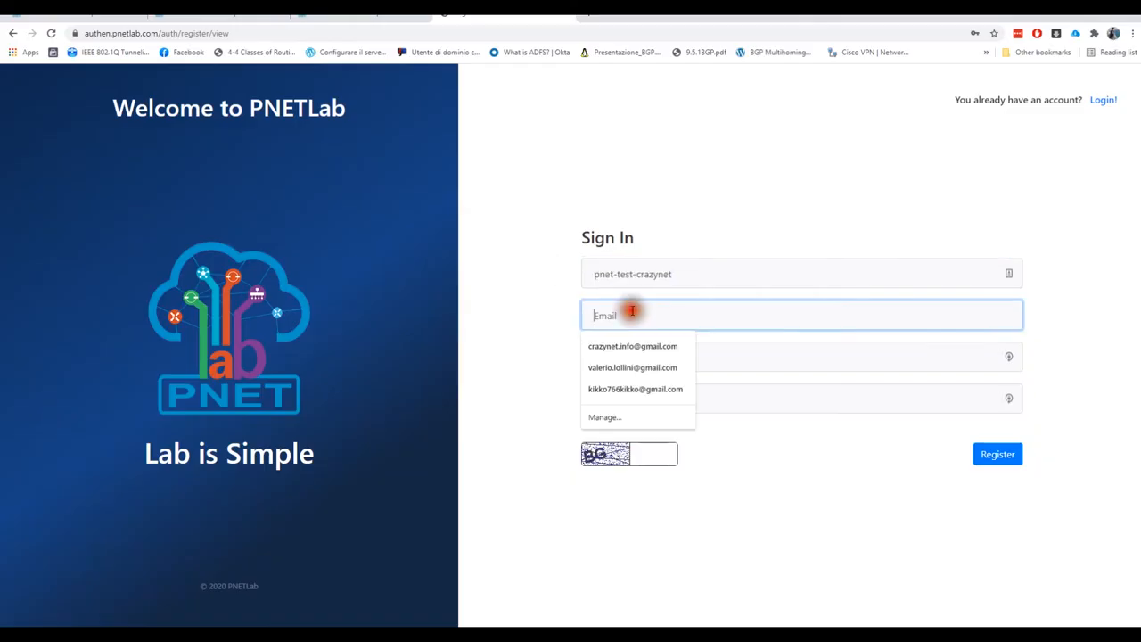
{"action": "left_click", "coordinate": [644, 389]}
{"action": "left_click", "coordinate": [641, 357]}
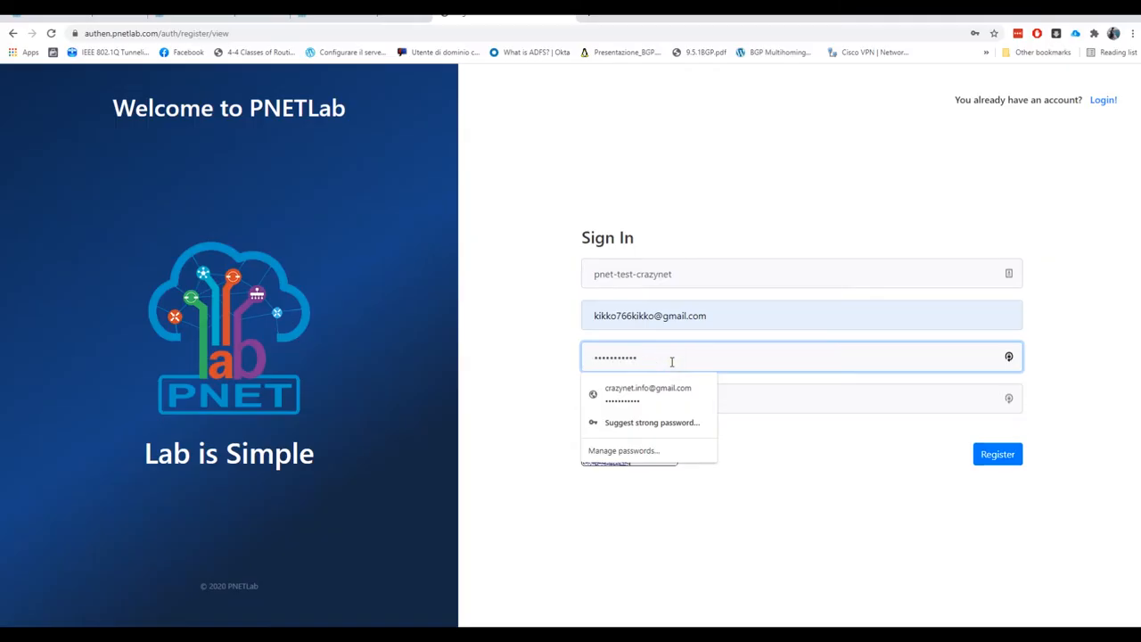
{"action": "left_click", "coordinate": [542, 347]}
{"action": "left_click", "coordinate": [648, 399]}
{"action": "type", "text": "k"}
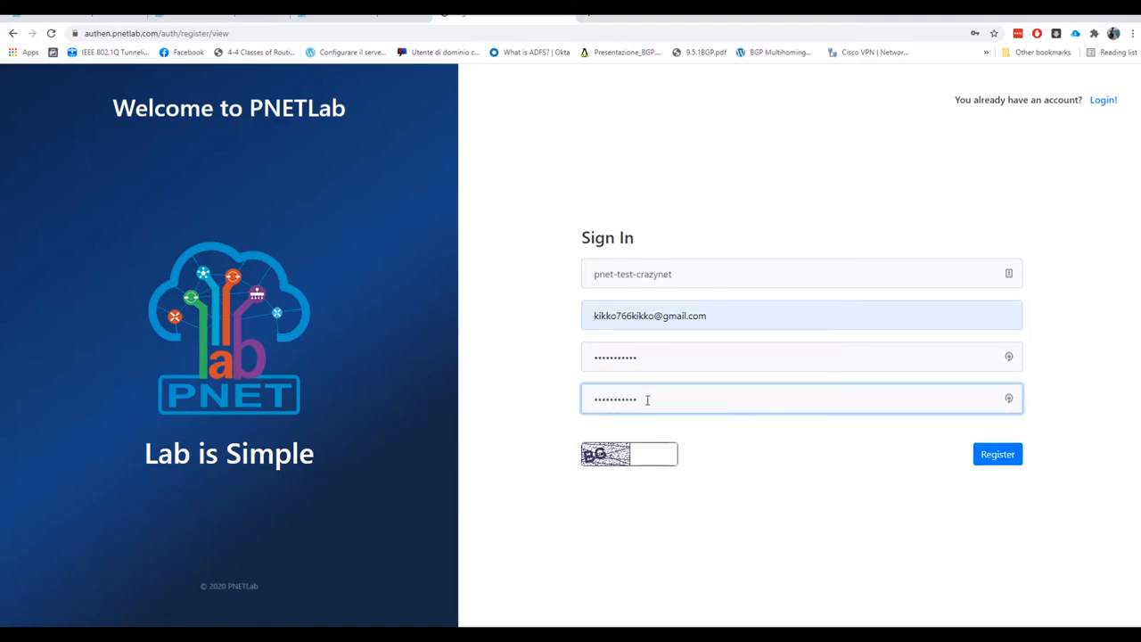
{"action": "left_click", "coordinate": [653, 455]}
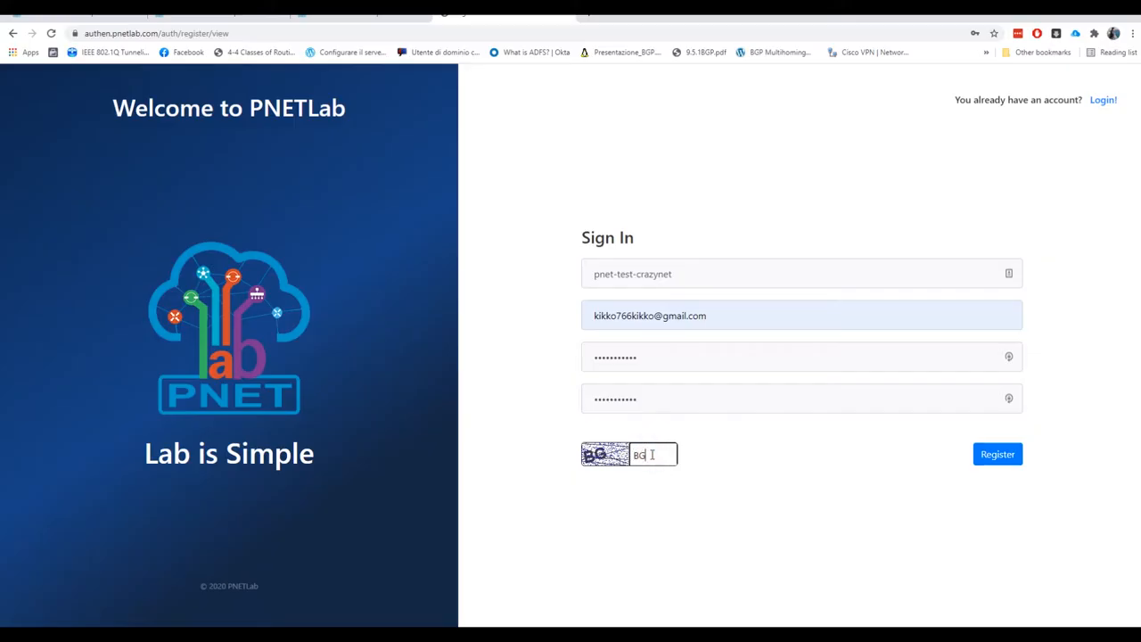
{"action": "type", "text": "BG"}
{"action": "left_click", "coordinate": [995, 457]}
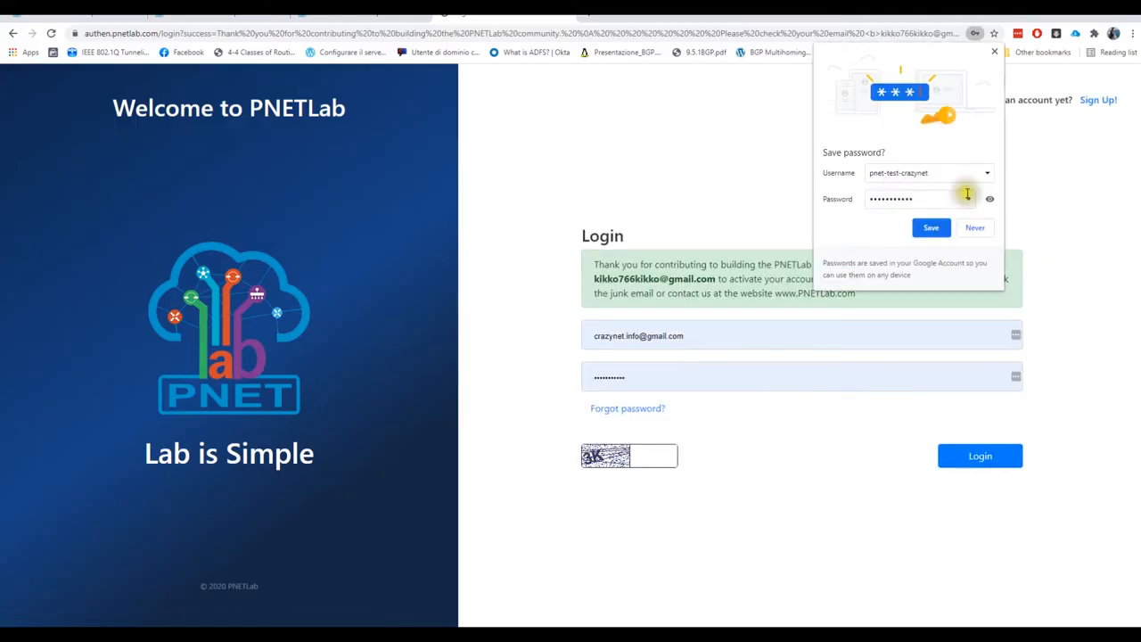
Close Chrome's Save password bubble
{"action": "left_click", "coordinate": [995, 51]}
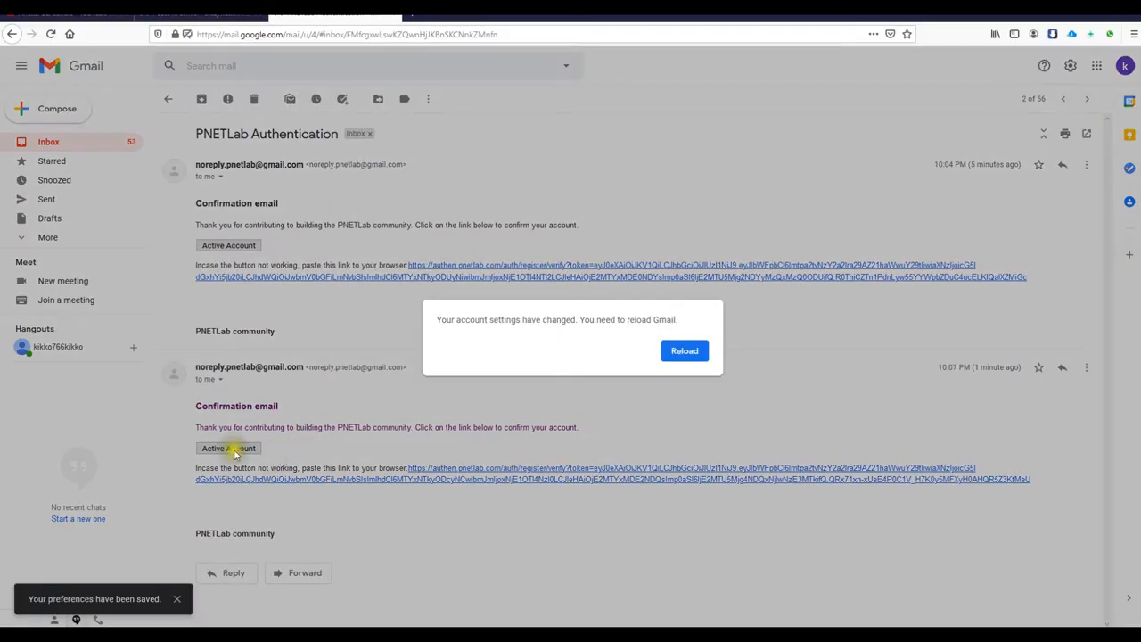
Reload Gmail, stay on the page, and follow the Active Account link in the confirmation email
{"action": "left_click", "coordinate": [687, 351]}
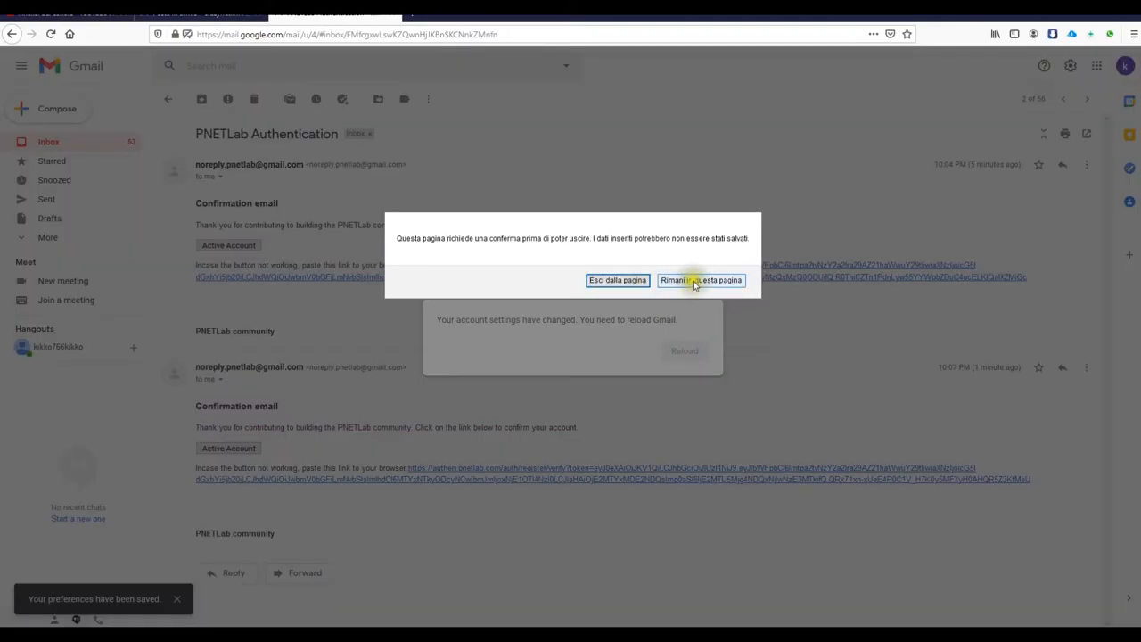
{"action": "left_click", "coordinate": [693, 279]}
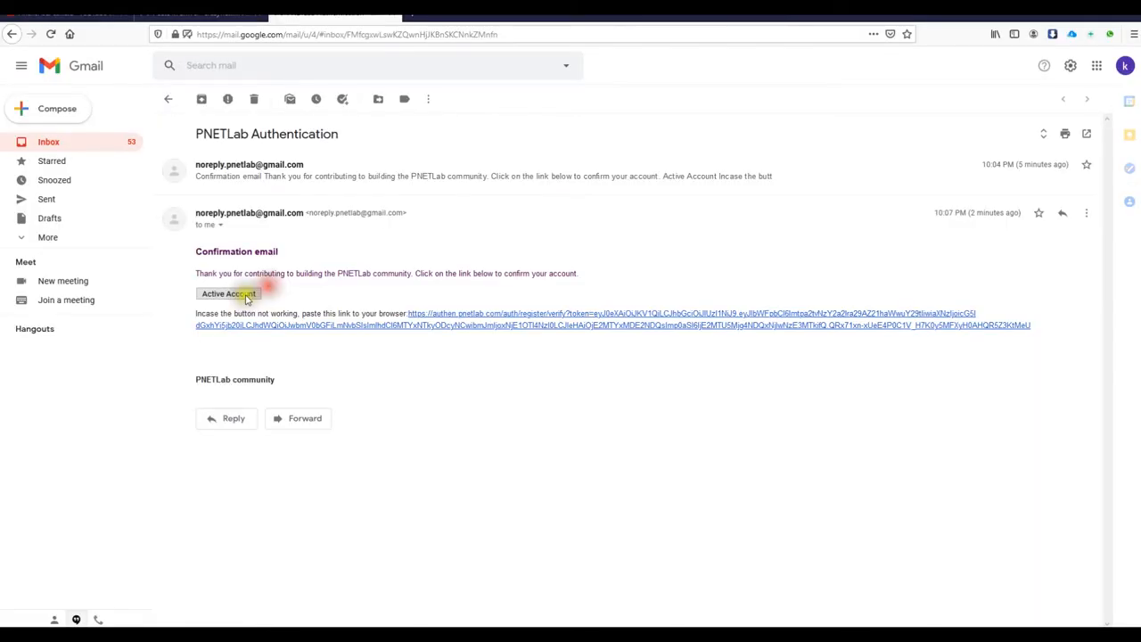
{"action": "left_click", "coordinate": [247, 294]}
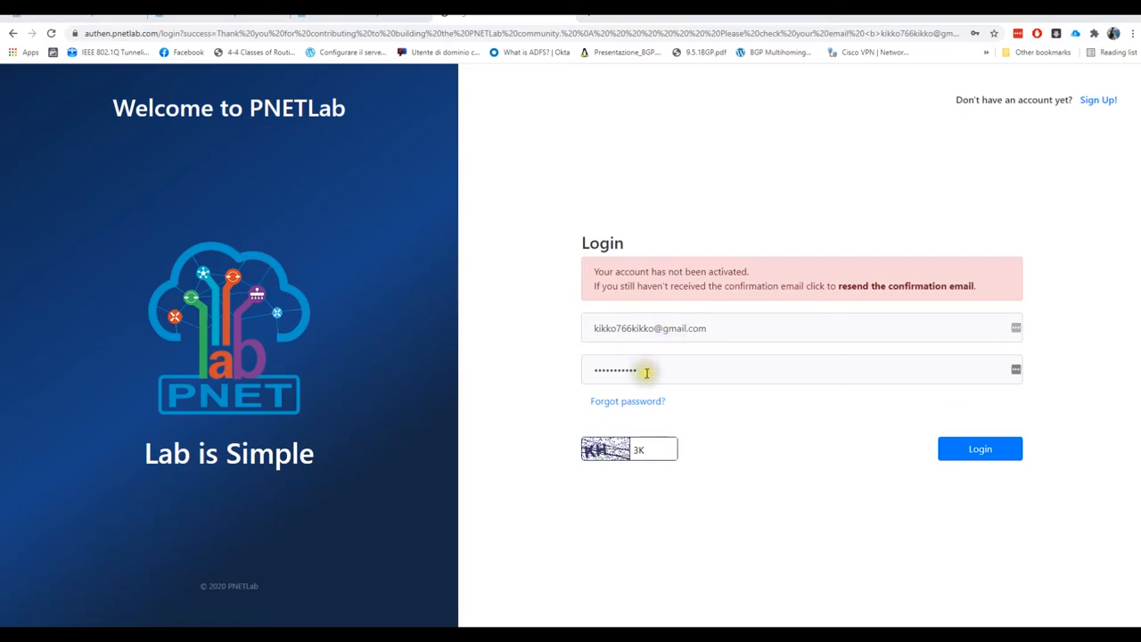
Replace the old captcha with the new code and log in with the new account
{"action": "left_click_drag", "start_coordinate": [653, 449], "coordinate": [612, 450]}
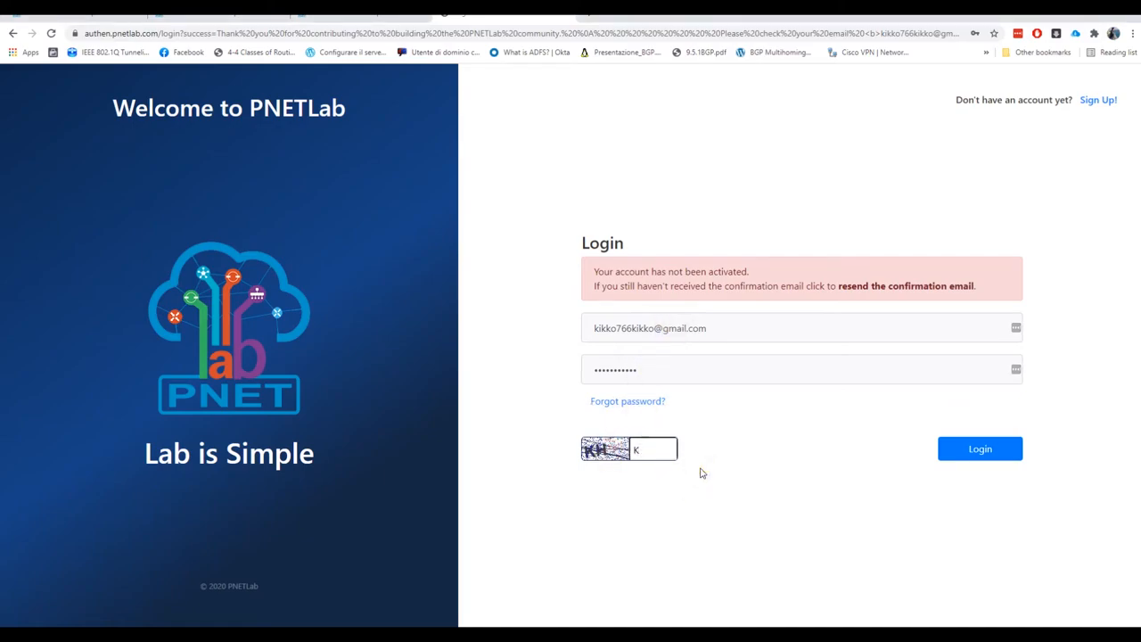
{"action": "left_click", "coordinate": [597, 471]}
{"action": "left_click", "coordinate": [952, 459]}
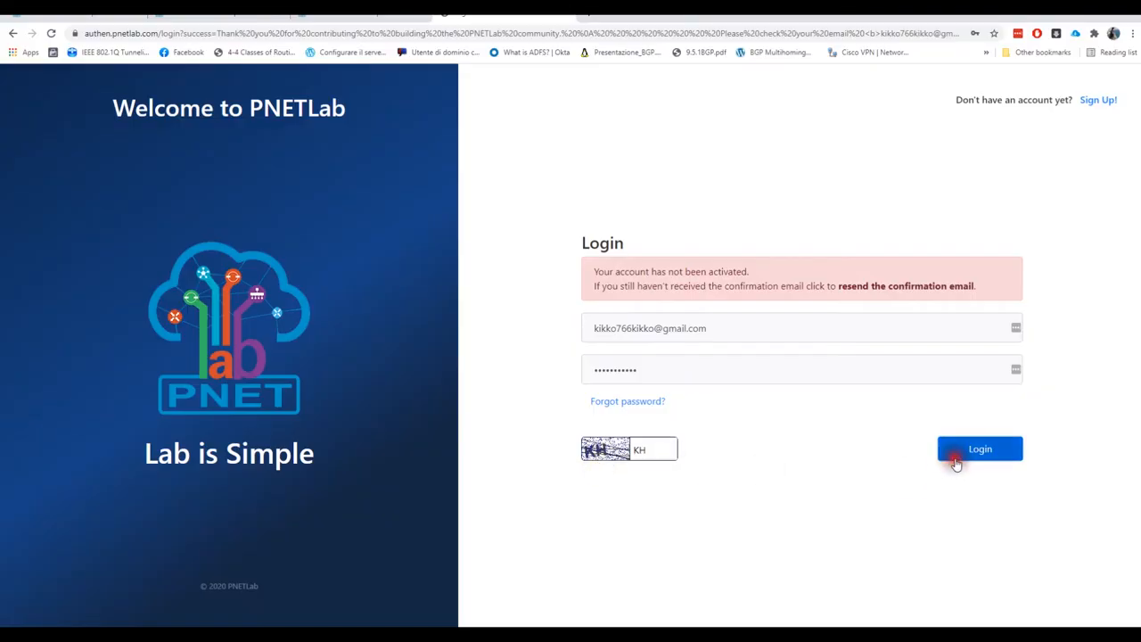
{"action": "left_click", "coordinate": [956, 463]}
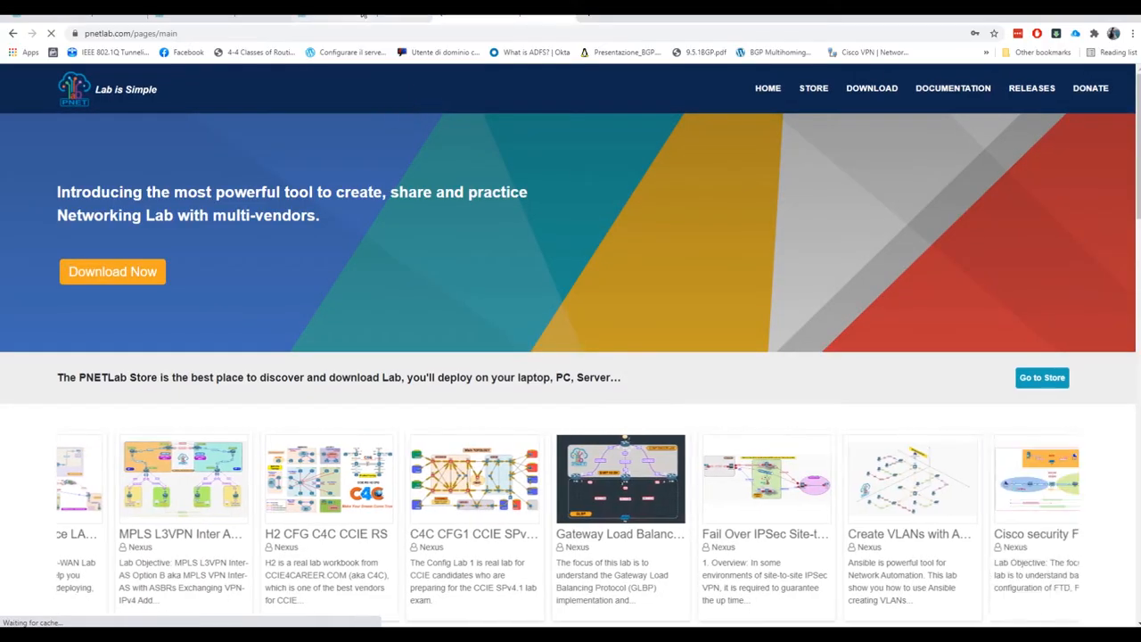
Decline saving the password and load the local PNETLab server at 192.168.83.146 in the first tab
{"action": "left_click", "coordinate": [975, 230]}
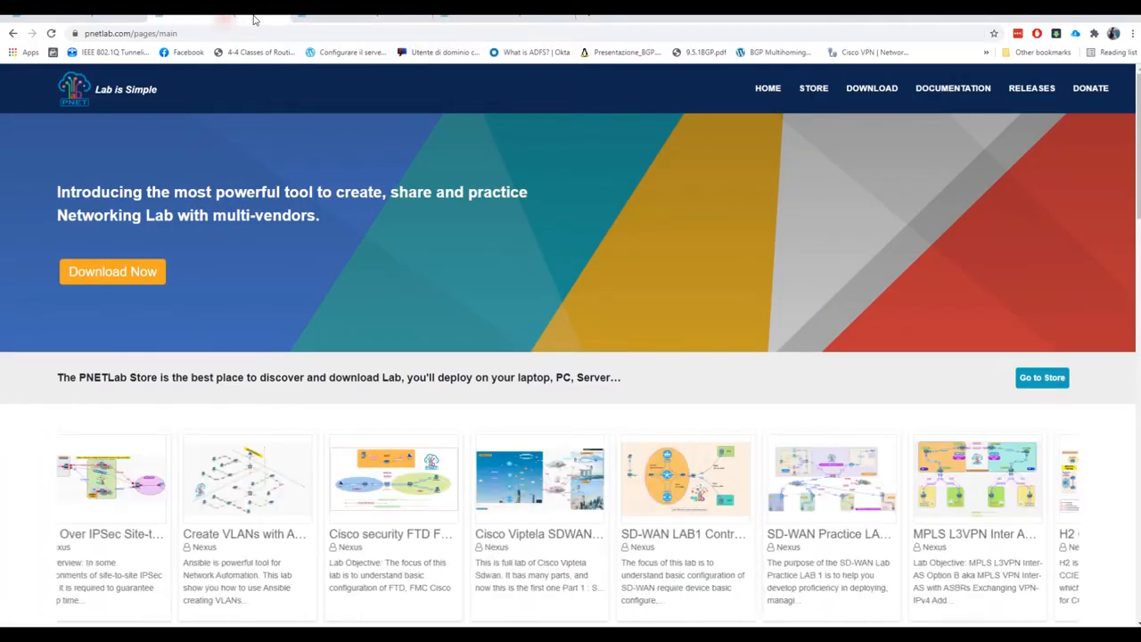
{"action": "left_click", "coordinate": [86, 18]}
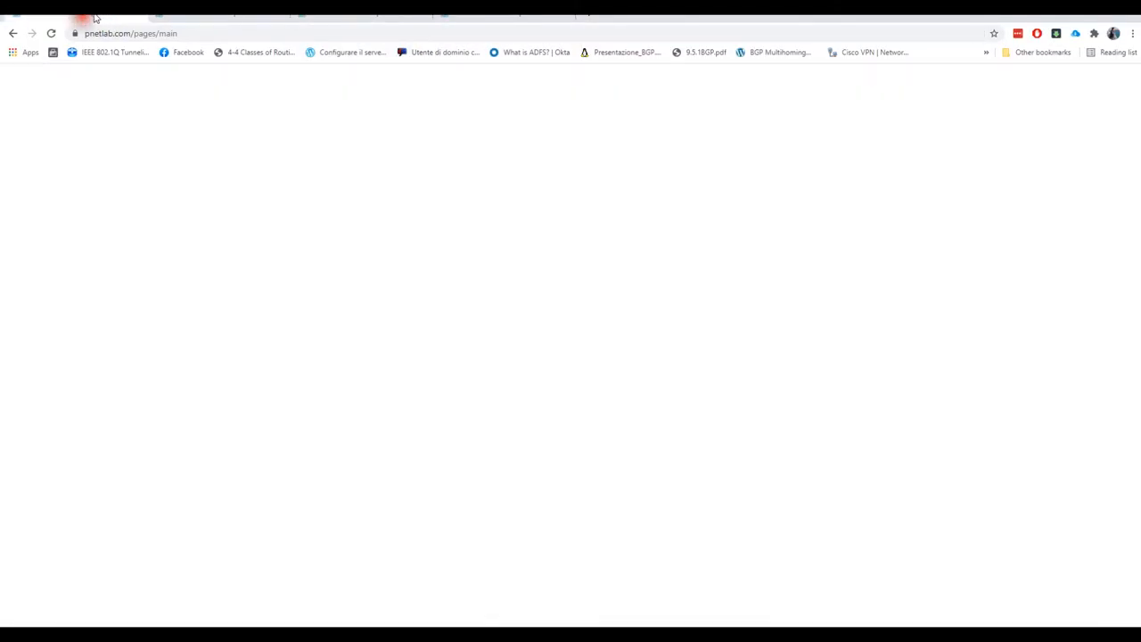
{"action": "left_click", "coordinate": [440, 34]}
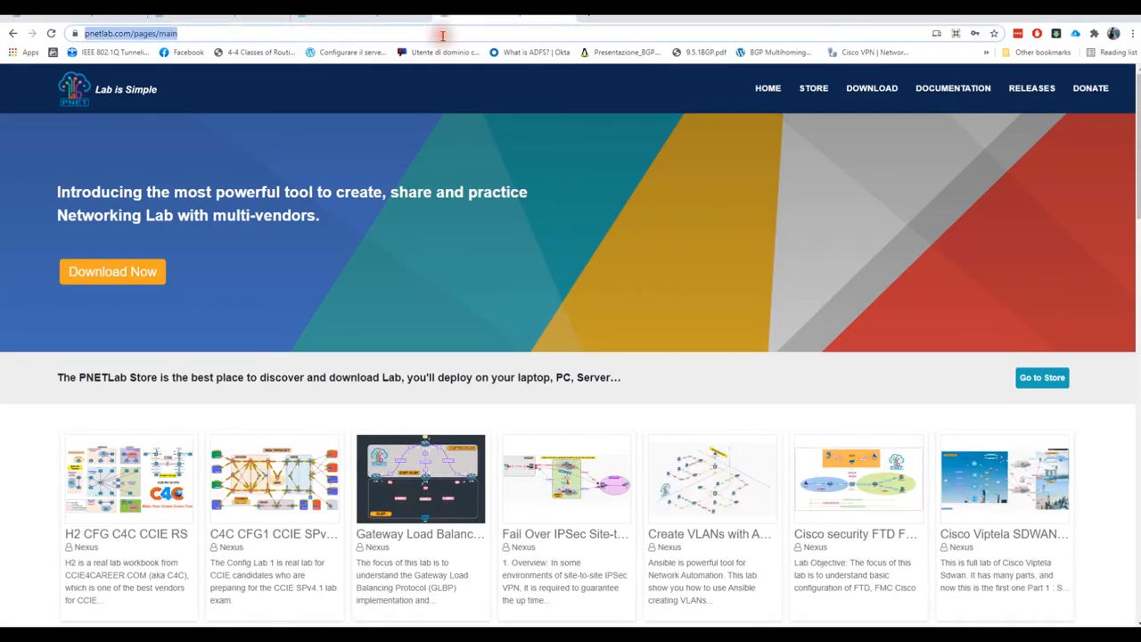
{"action": "type", "text": "ht"}
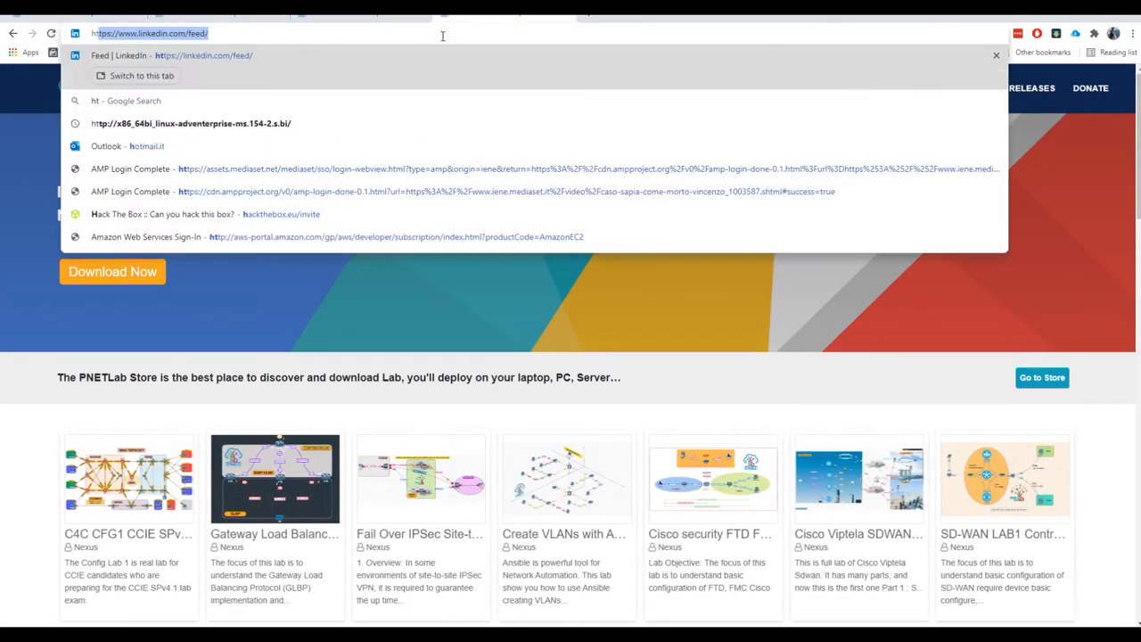
{"action": "type", "text": "tp://192.16"}
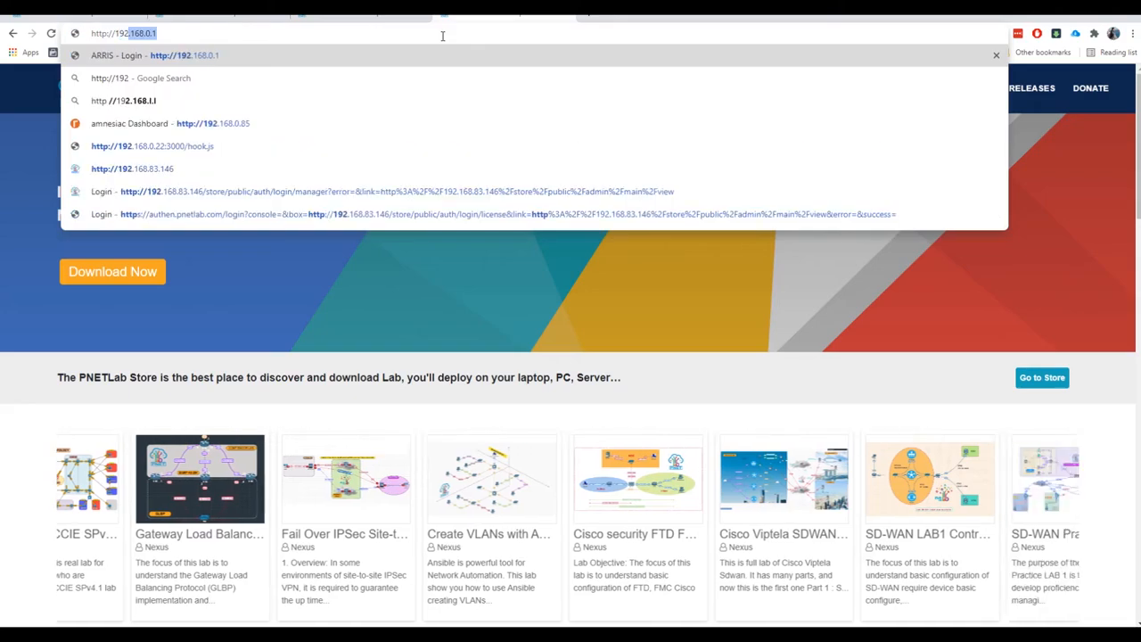
{"action": "type", "text": "8."}
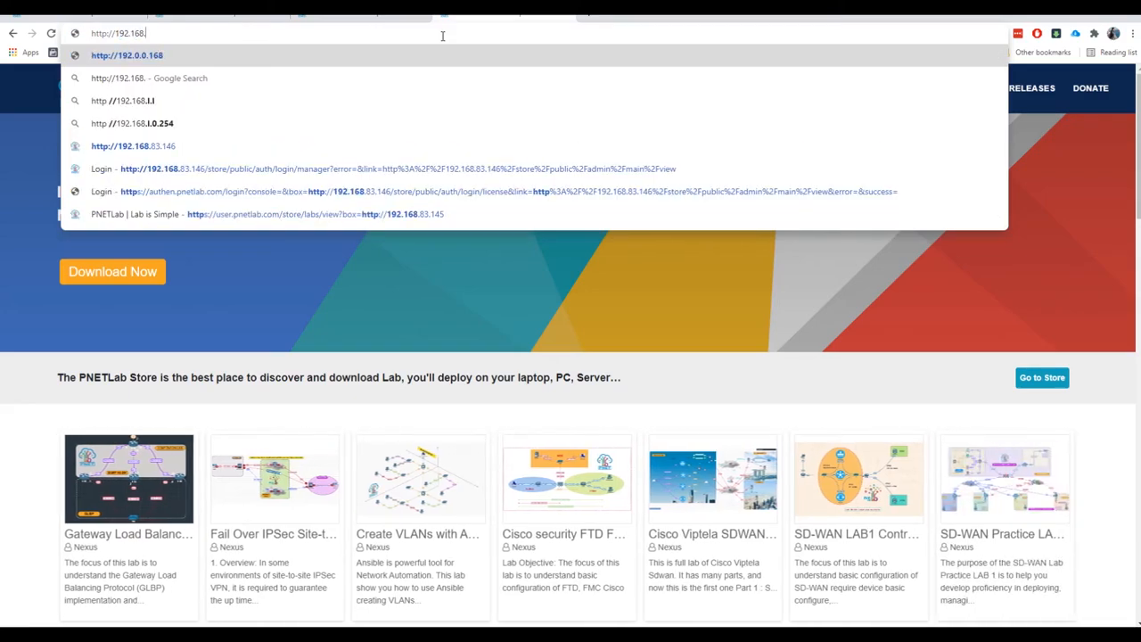
{"action": "type", "text": "83."}
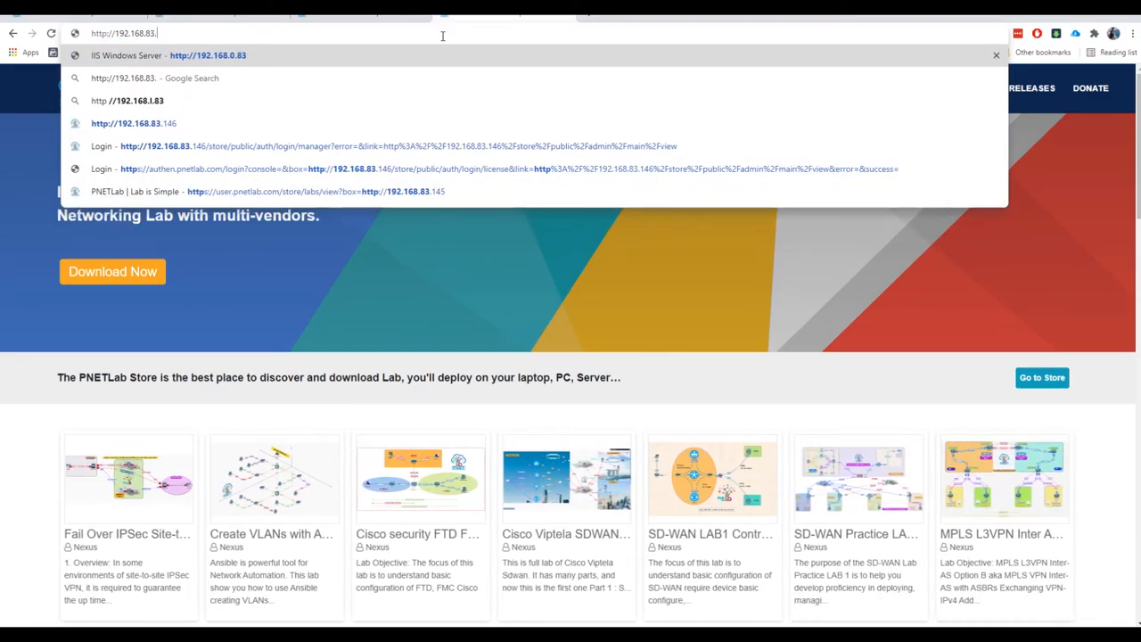
{"action": "left_click", "coordinate": [222, 122]}
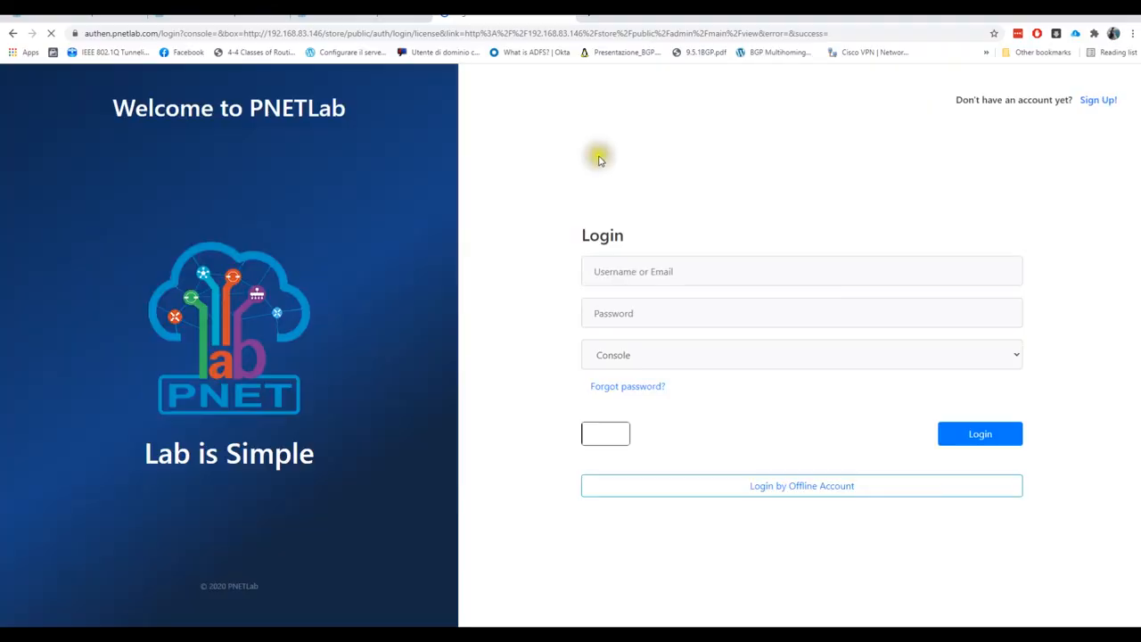
Replace the autofilled login e-mail with a different account and enter its password
{"action": "left_click_drag", "start_coordinate": [693, 277], "coordinate": [564, 277]}
{"action": "left_click_drag", "start_coordinate": [716, 265], "coordinate": [535, 271]}
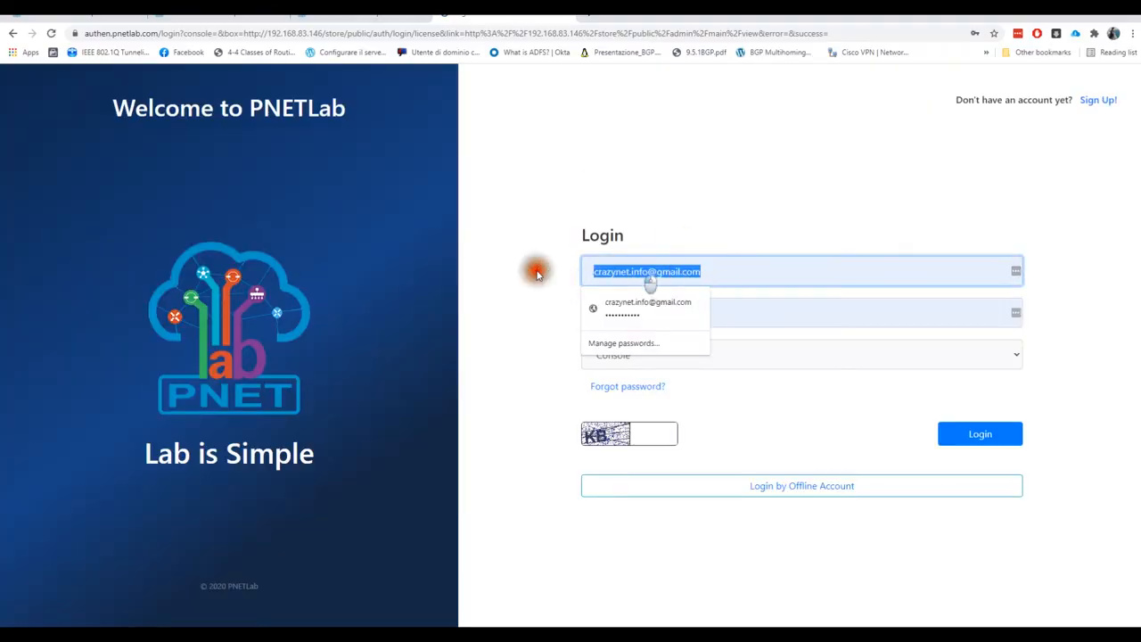
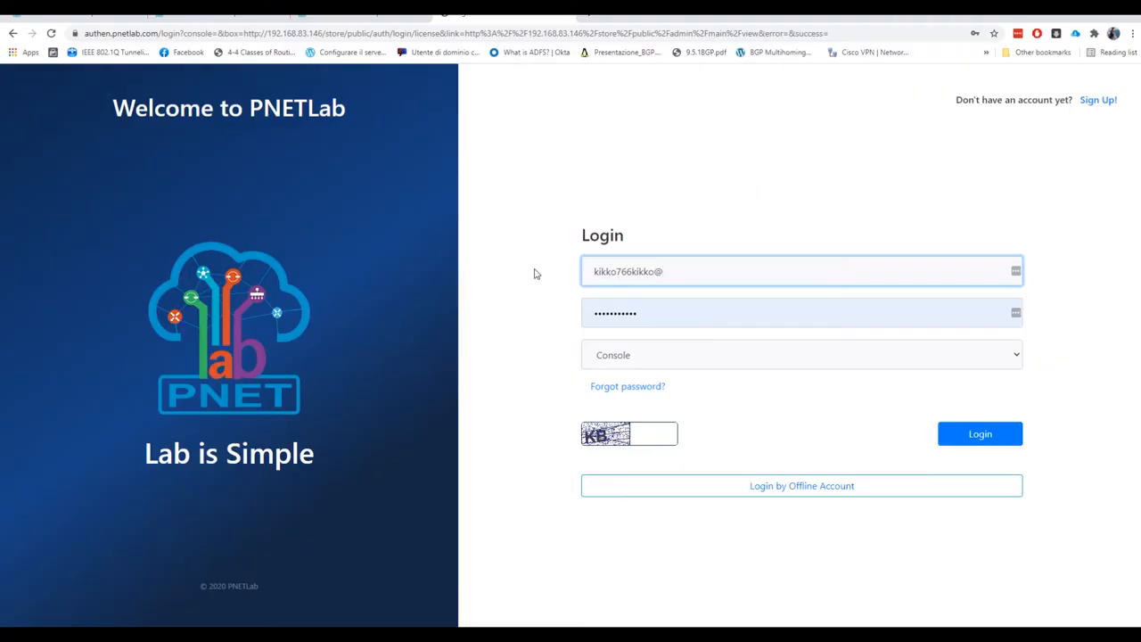
{"action": "key", "text": "Tab"}
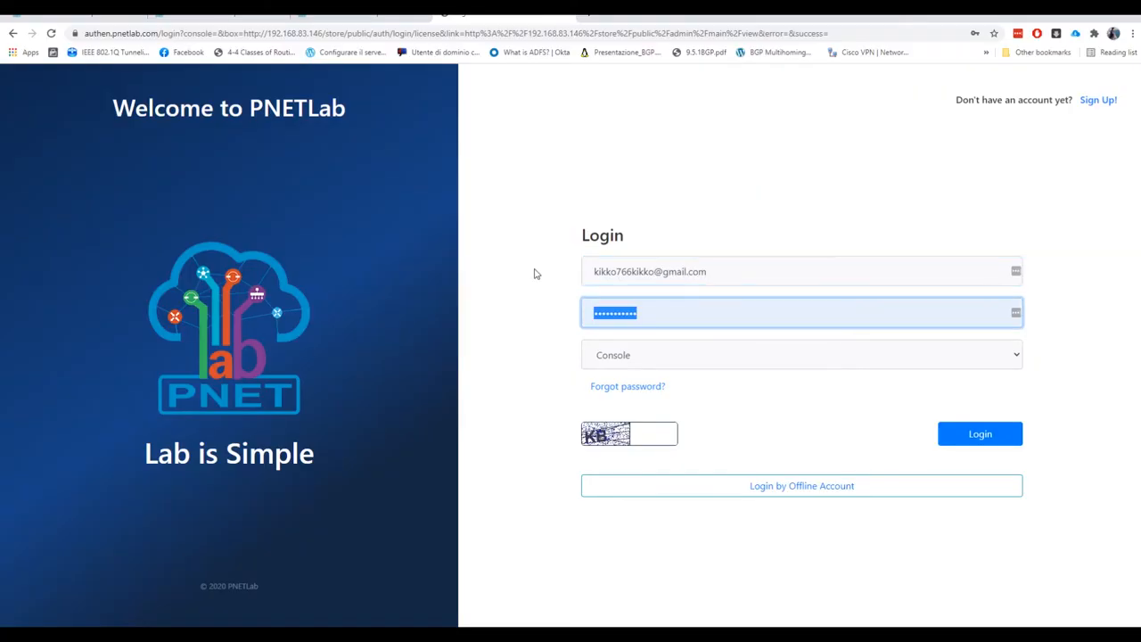
{"action": "type", "text": "••"}
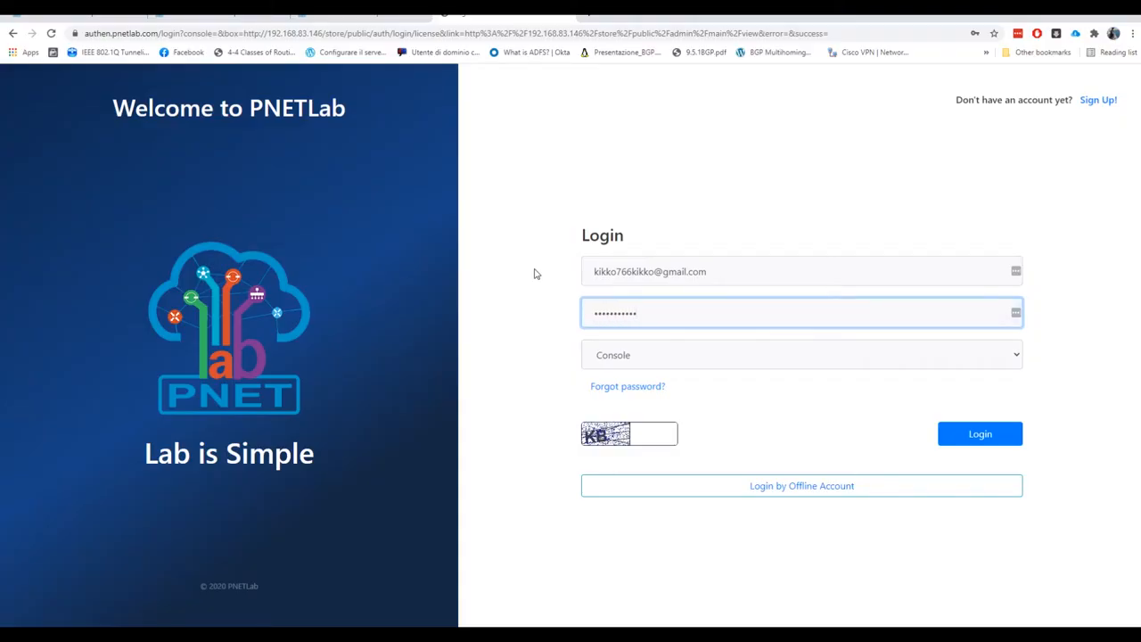
Keep Console as the login mode, fill in the captcha and submit the login
{"action": "left_click", "coordinate": [678, 357]}
{"action": "left_click", "coordinate": [690, 374]}
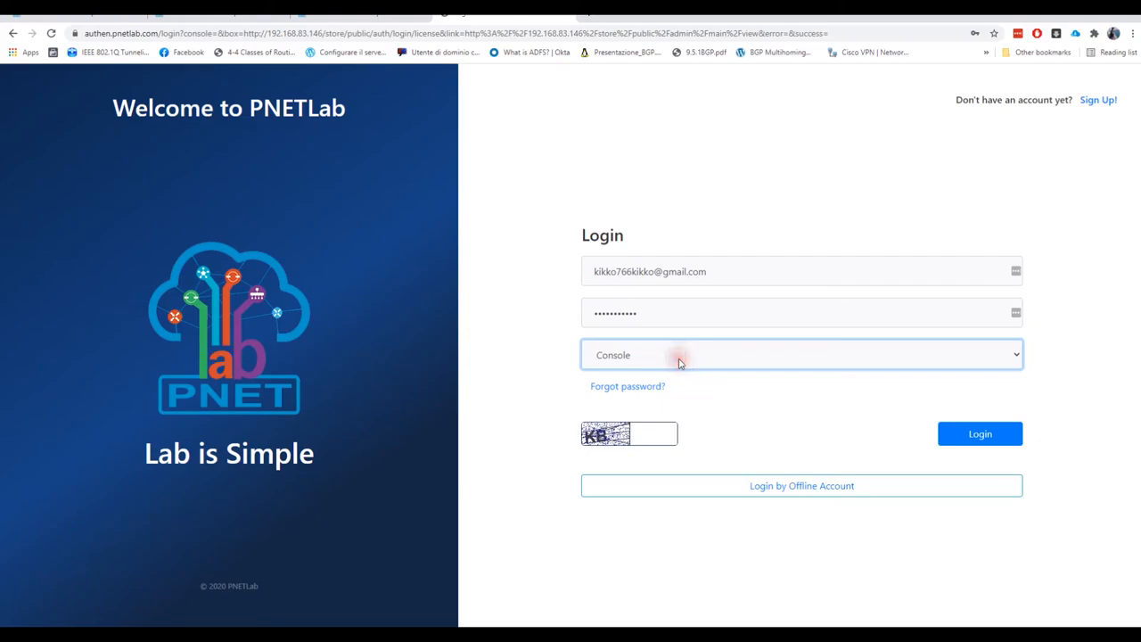
{"action": "left_click", "coordinate": [667, 434]}
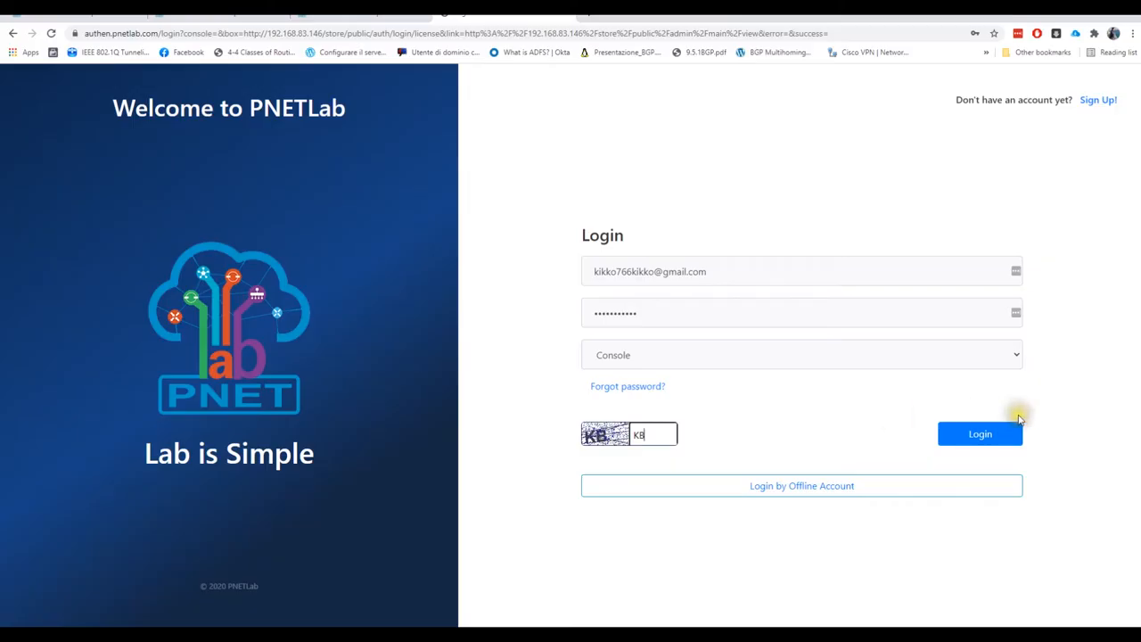
{"action": "left_click", "coordinate": [990, 438]}
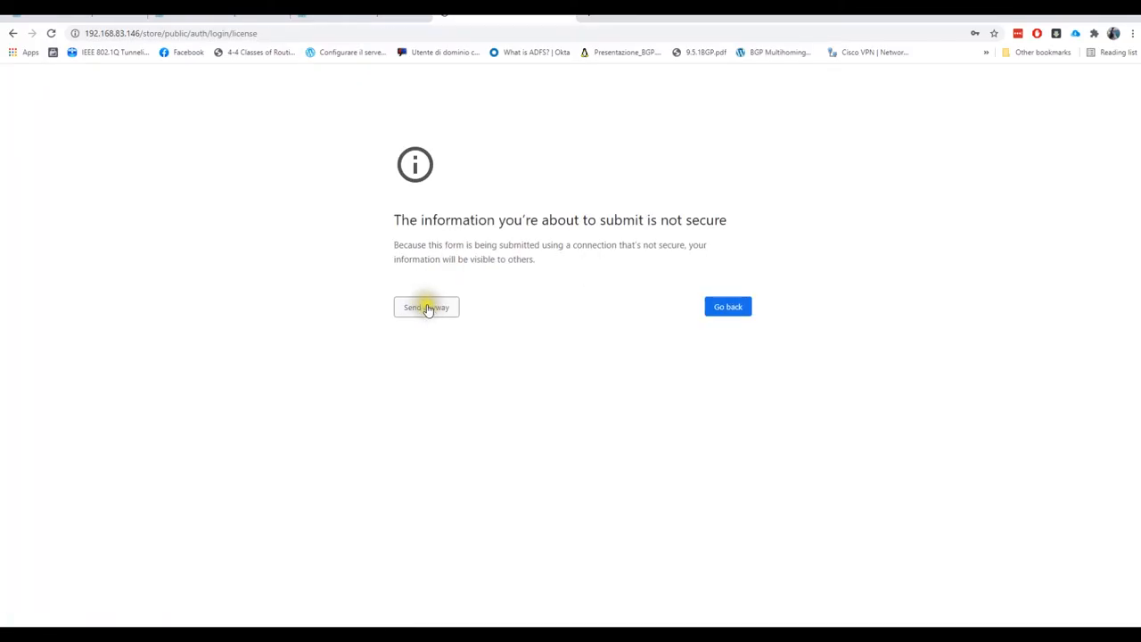
Send the login despite the insecure-form warning and open the Devices list
{"action": "left_click", "coordinate": [444, 318]}
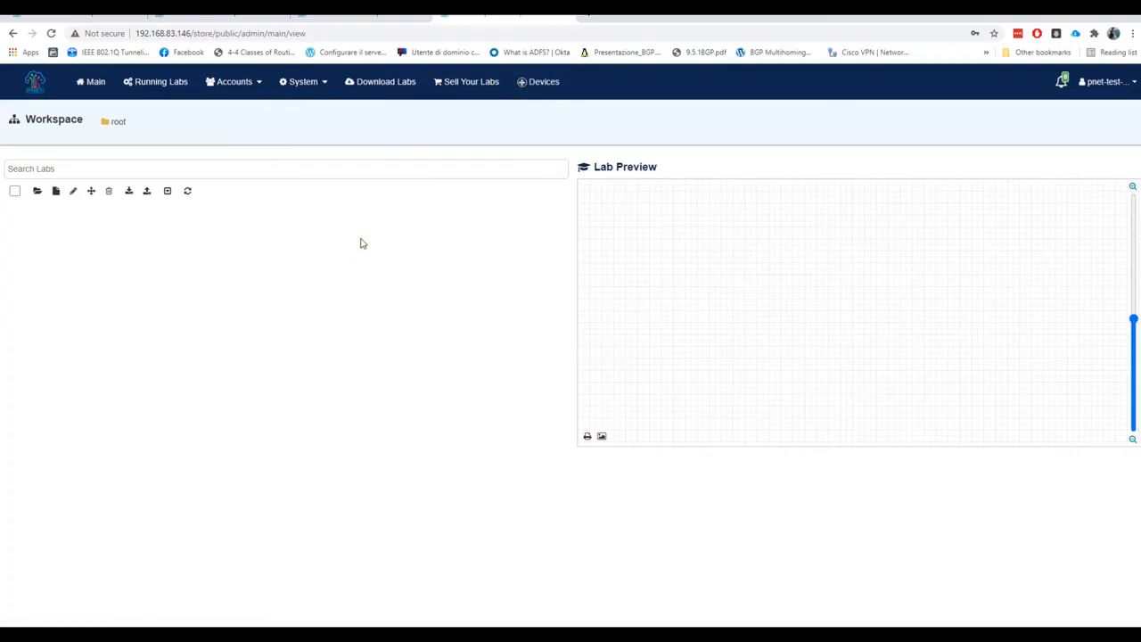
{"action": "left_click", "coordinate": [525, 87]}
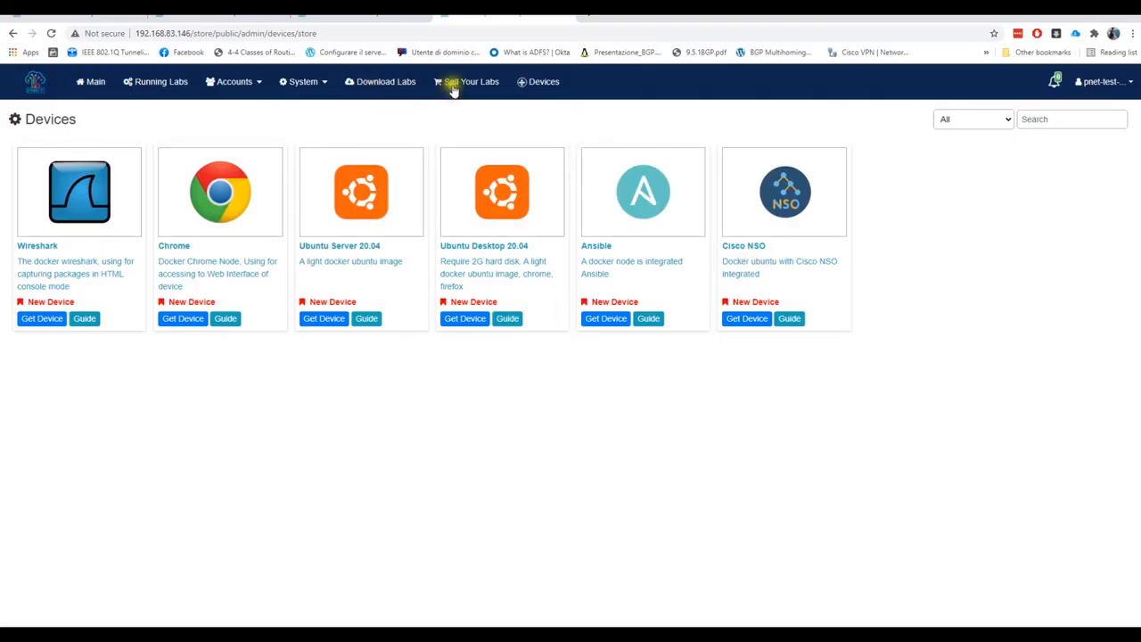
Go from Download Labs to the online PNETLab Store and browse its lab categories
{"action": "left_click", "coordinate": [378, 83]}
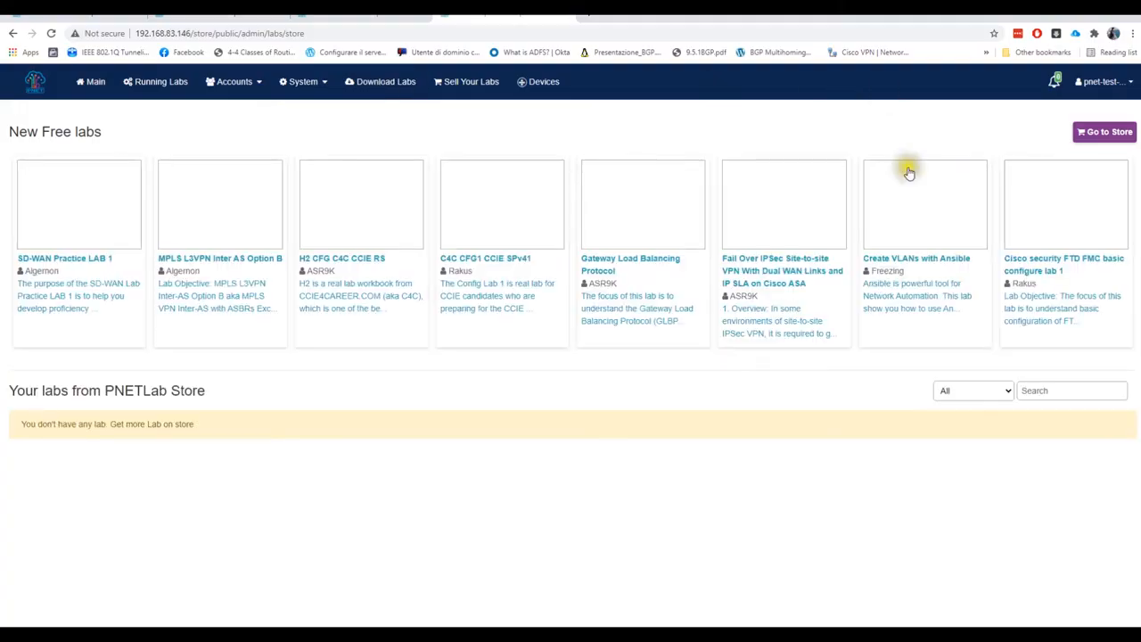
{"action": "left_click", "coordinate": [1101, 139]}
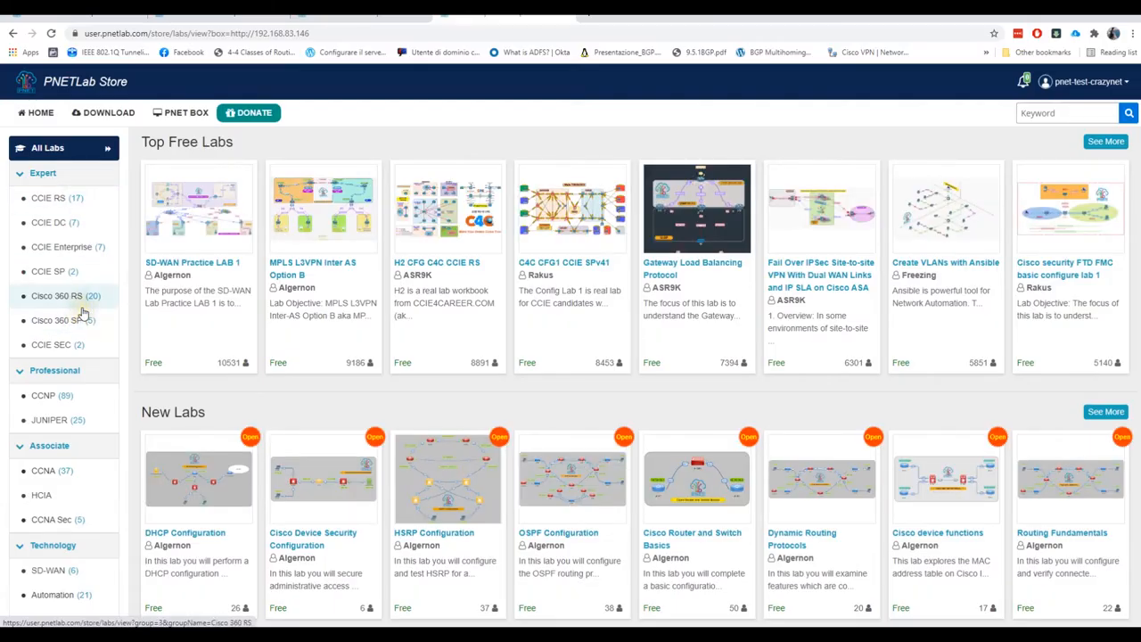
{"action": "left_click", "coordinate": [87, 219]}
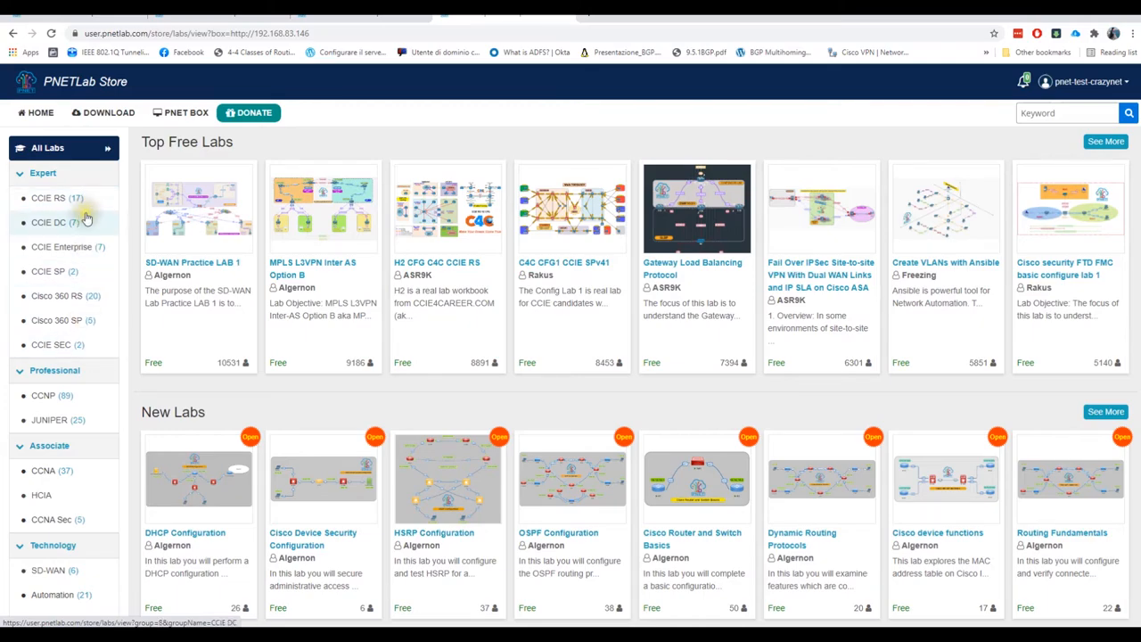
{"action": "scroll", "coordinate": [79, 300], "scroll_direction": "down", "scroll_amount": 4}
{"action": "scroll", "coordinate": [86, 256], "scroll_direction": "up", "scroll_amount": 3}
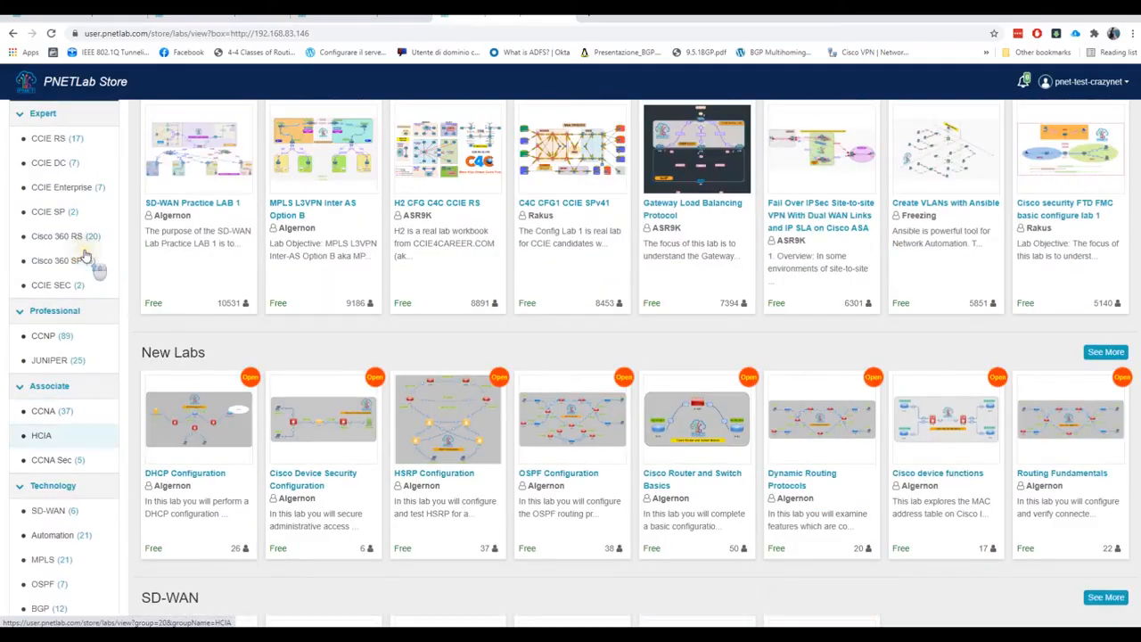
{"action": "left_click", "coordinate": [93, 259]}
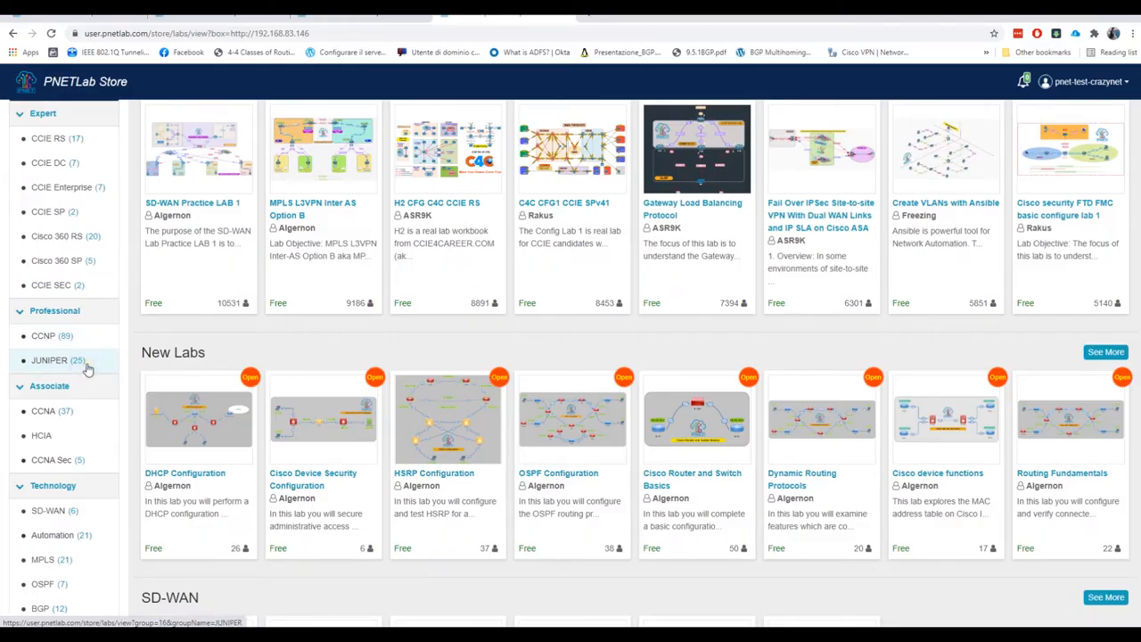
Filter the store to the 37 CCNA labs and open the DHCP Configuration lab
{"action": "scroll", "coordinate": [87, 369], "scroll_direction": "down", "scroll_amount": 2}
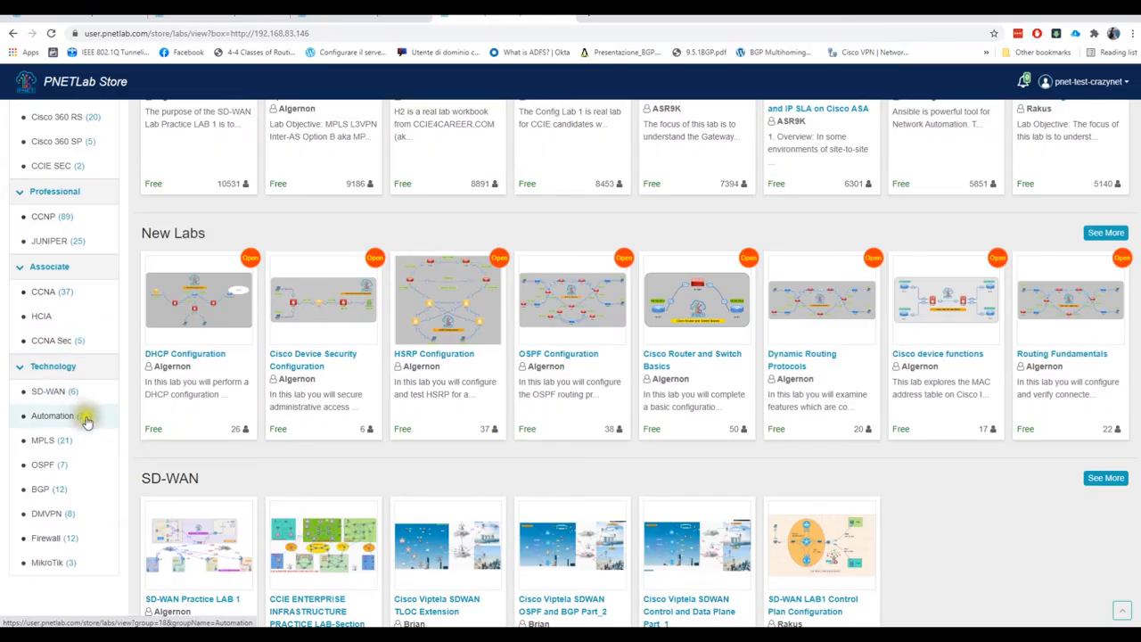
{"action": "scroll", "coordinate": [84, 512], "scroll_direction": "down", "scroll_amount": 1}
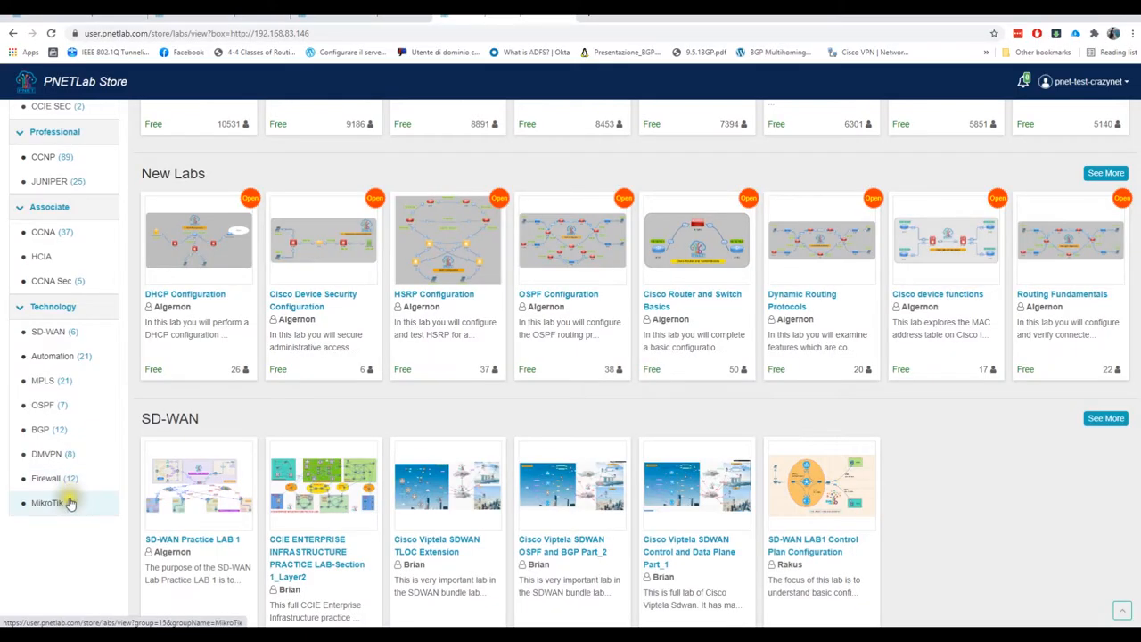
{"action": "scroll", "coordinate": [67, 495], "scroll_direction": "up", "scroll_amount": 2}
{"action": "left_click", "coordinate": [36, 353]}
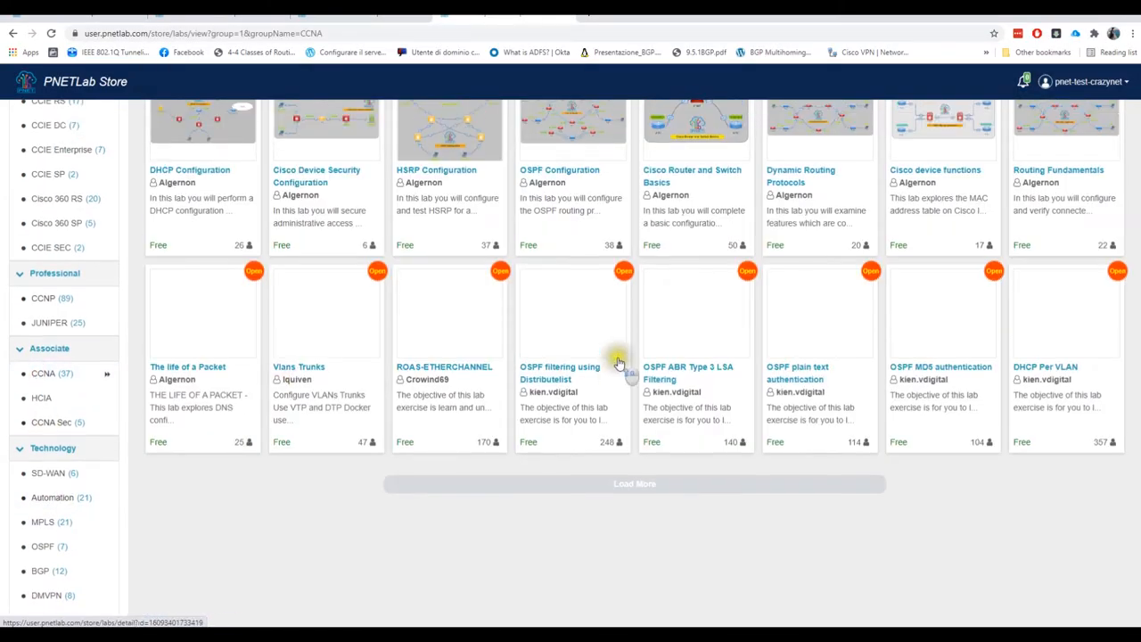
{"action": "scroll", "coordinate": [619, 364], "scroll_direction": "up", "scroll_amount": 2}
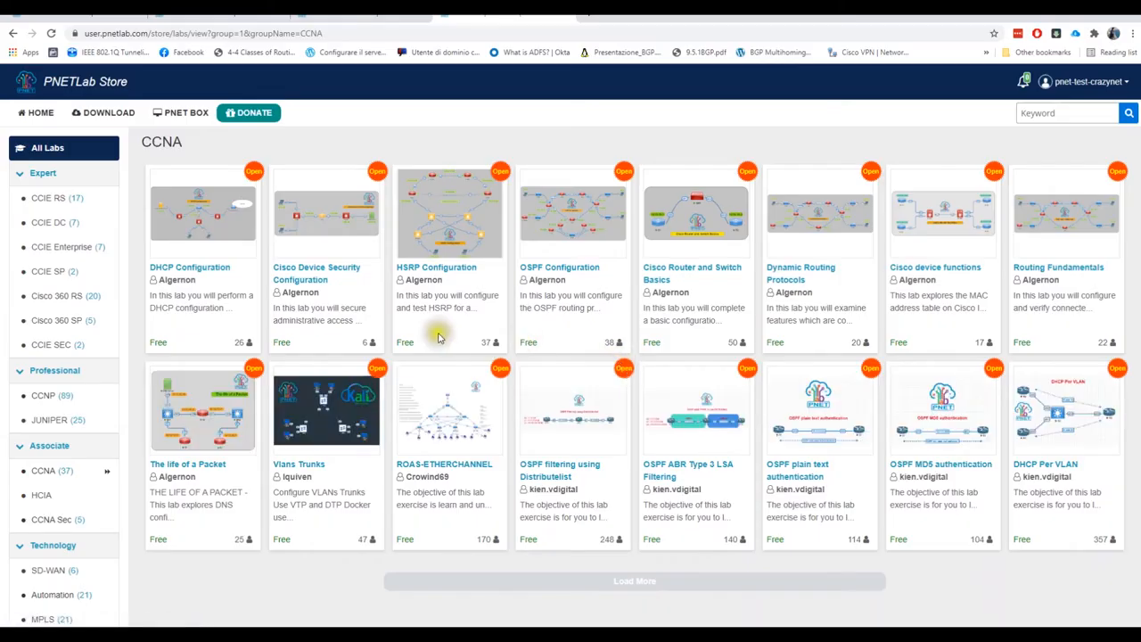
{"action": "left_click", "coordinate": [198, 272]}
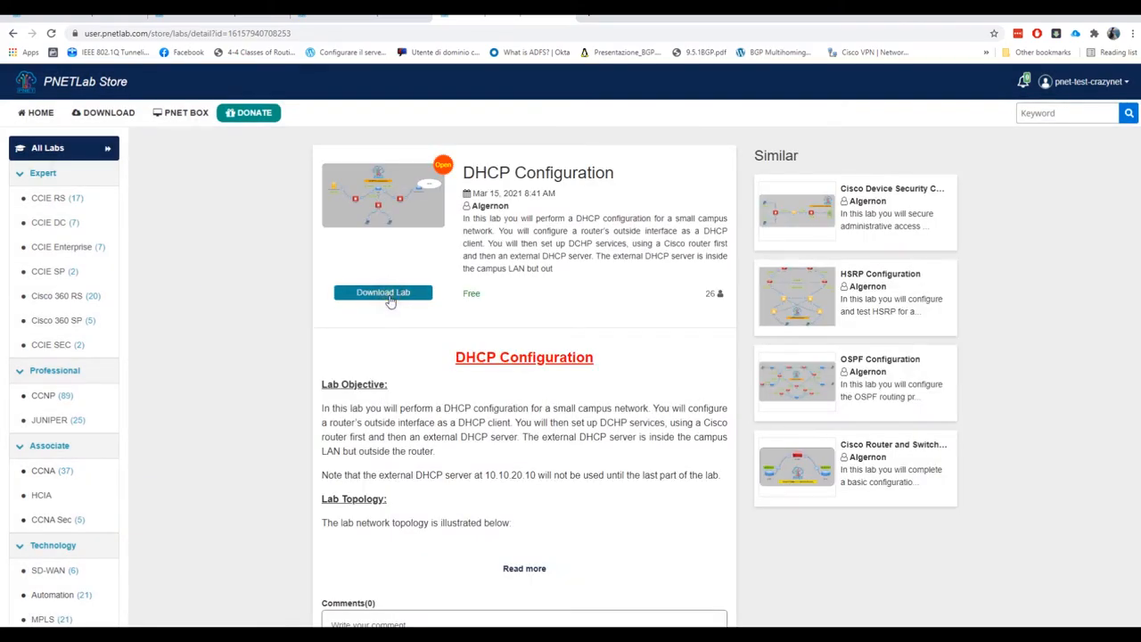
Choose Download Lab on the DHCP Configuration store page
{"action": "scroll", "coordinate": [525, 446], "scroll_direction": "down", "scroll_amount": 2}
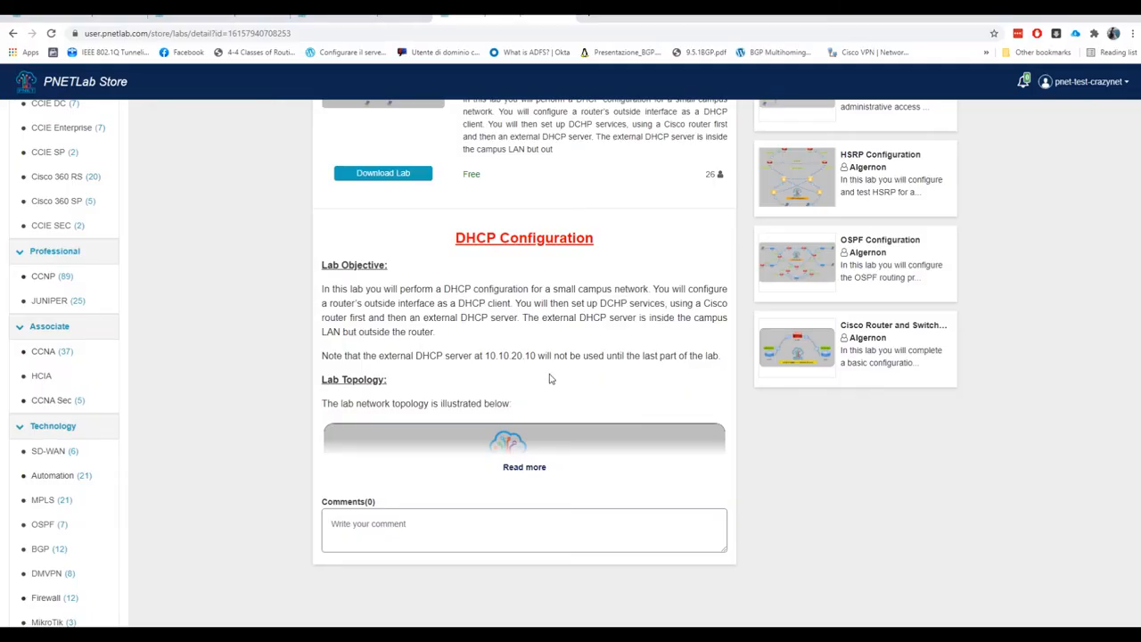
{"action": "scroll", "coordinate": [550, 379], "scroll_direction": "up", "scroll_amount": 3}
{"action": "left_click", "coordinate": [401, 294]}
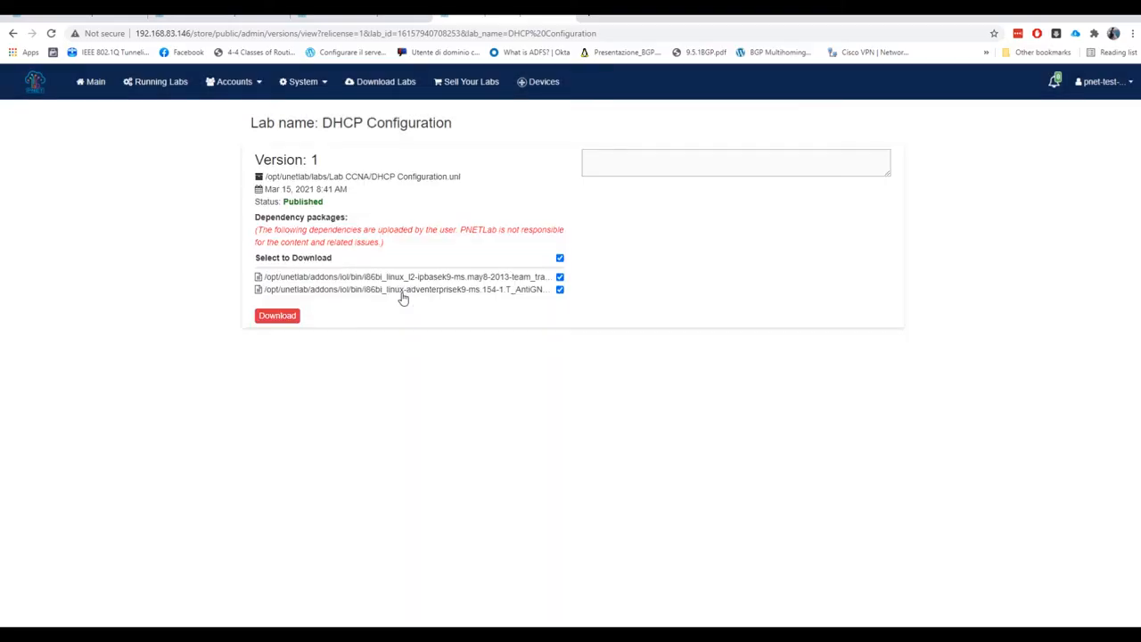
Download DHCP Configuration Version 1 with its two IOL dependency packages and go to it
{"action": "left_click", "coordinate": [296, 319]}
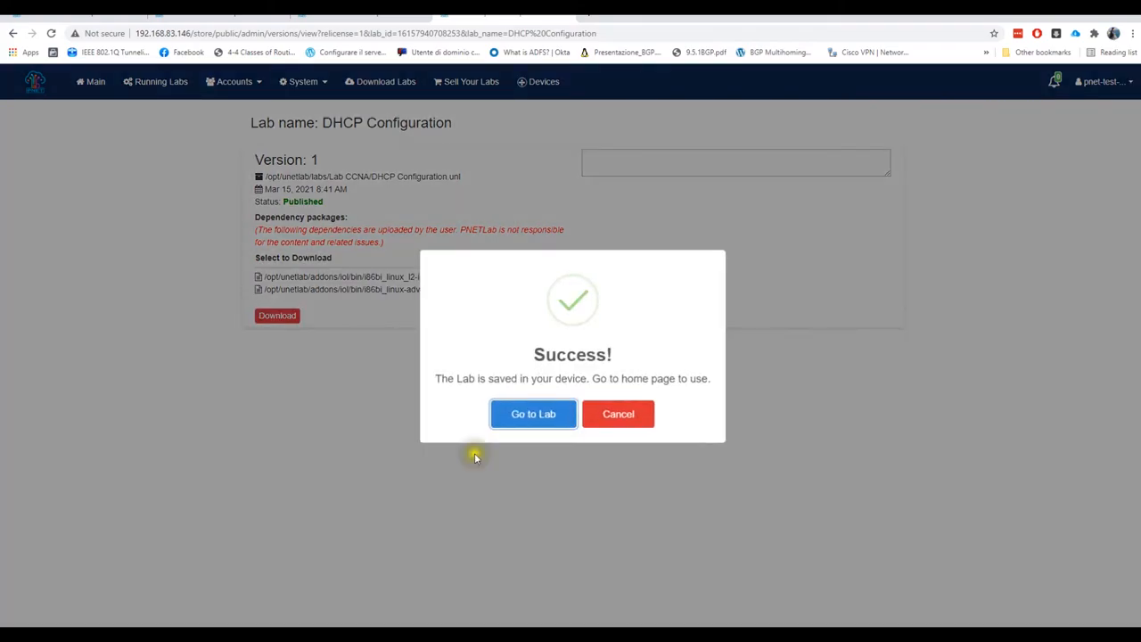
{"action": "left_click", "coordinate": [520, 423]}
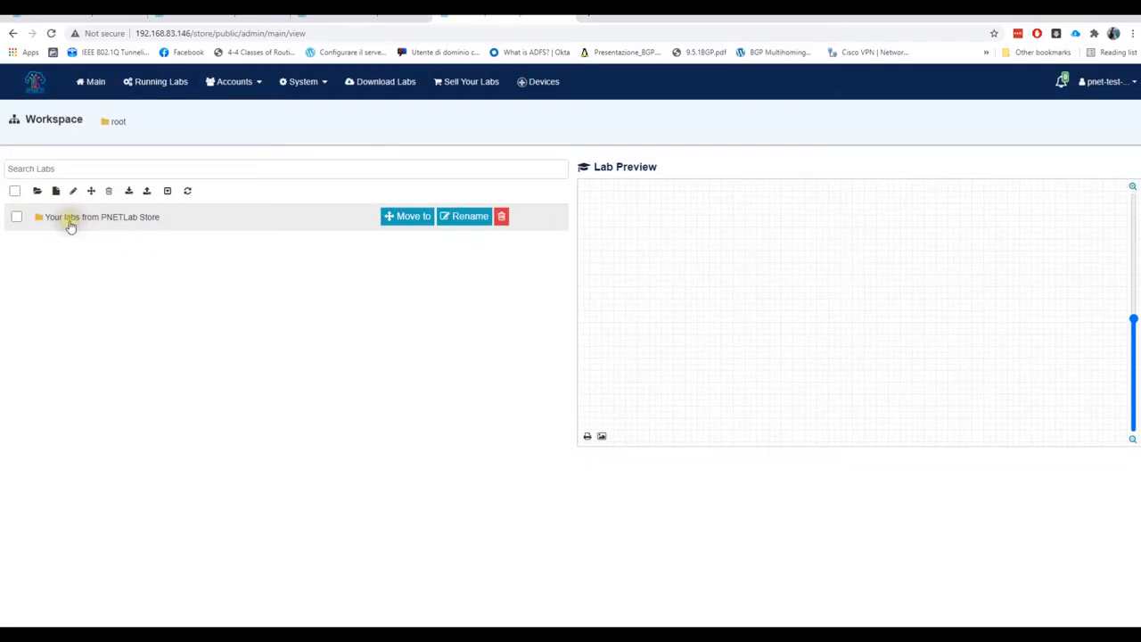
Open DHCP Configuration Ver_1.unl from the Your labs from PNETLab Store folder
{"action": "left_click", "coordinate": [85, 220]}
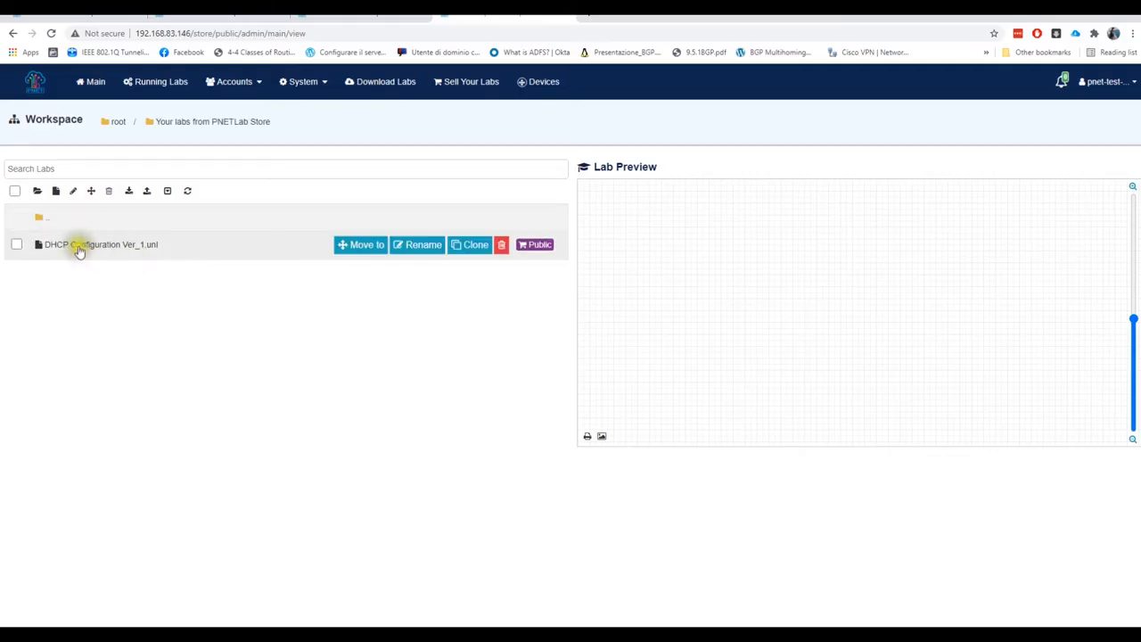
{"action": "left_click", "coordinate": [78, 250]}
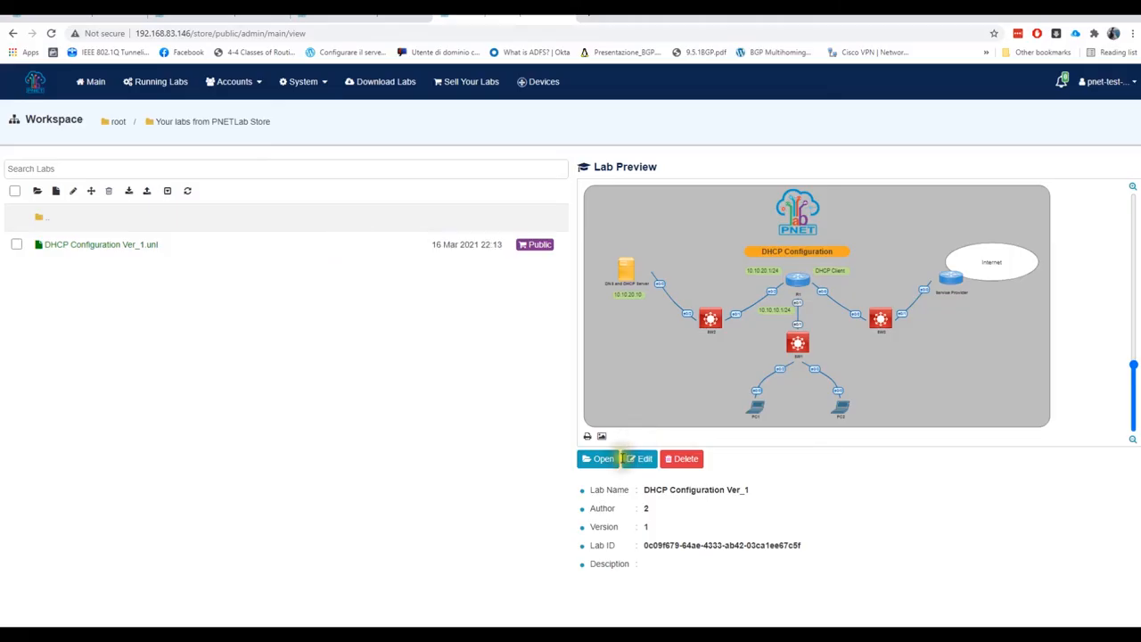
{"action": "left_click", "coordinate": [600, 460]}
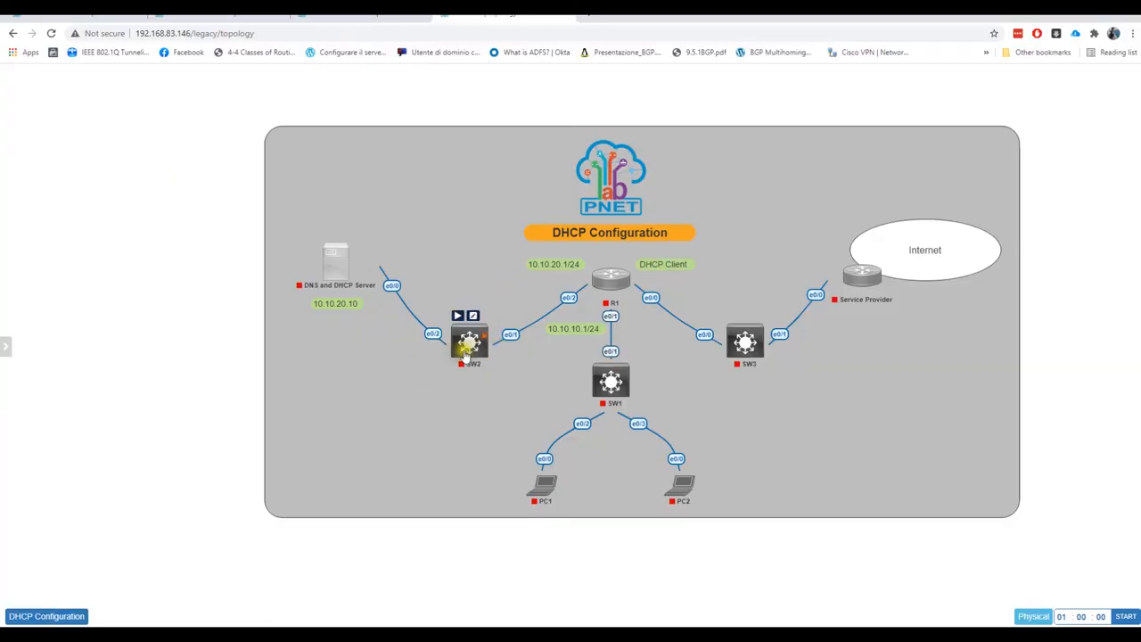
Nudge the SW2 and DNS/DHCP Server nodes into place and start SW2
{"action": "mouse_move", "coordinate": [465, 355]}
{"action": "left_mouse_down"}
{"action": "mouse_move", "coordinate": [463, 337]}
{"action": "mouse_move", "coordinate": [461, 368]}
{"action": "mouse_move", "coordinate": [463, 342]}
{"action": "left_mouse_up"}
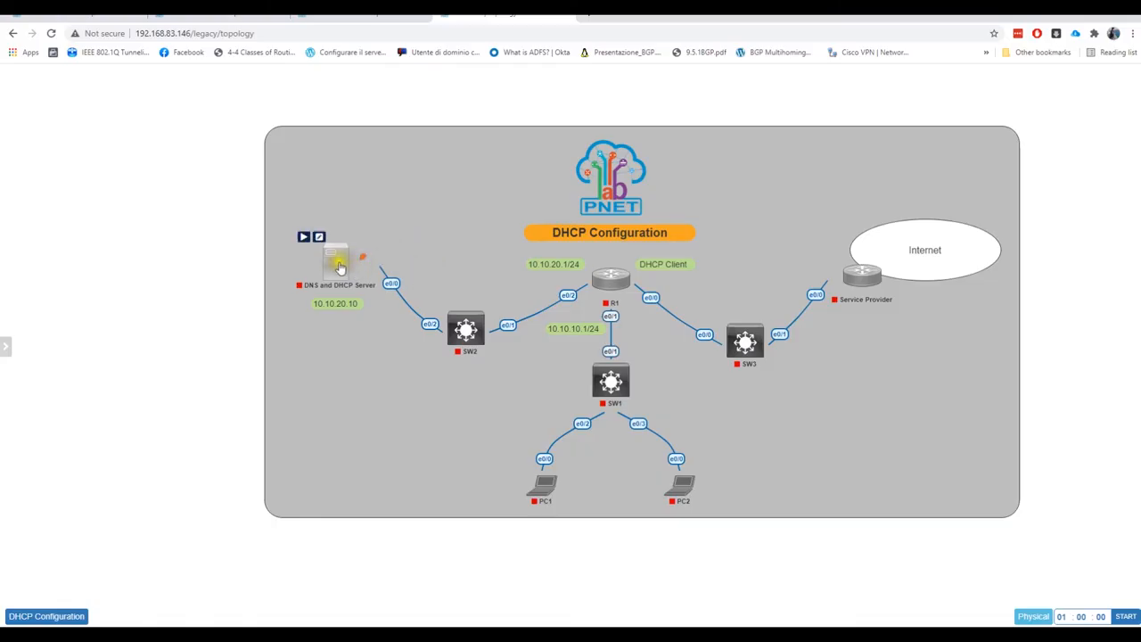
{"action": "left_click_drag", "start_coordinate": [340, 270], "coordinate": [338, 264]}
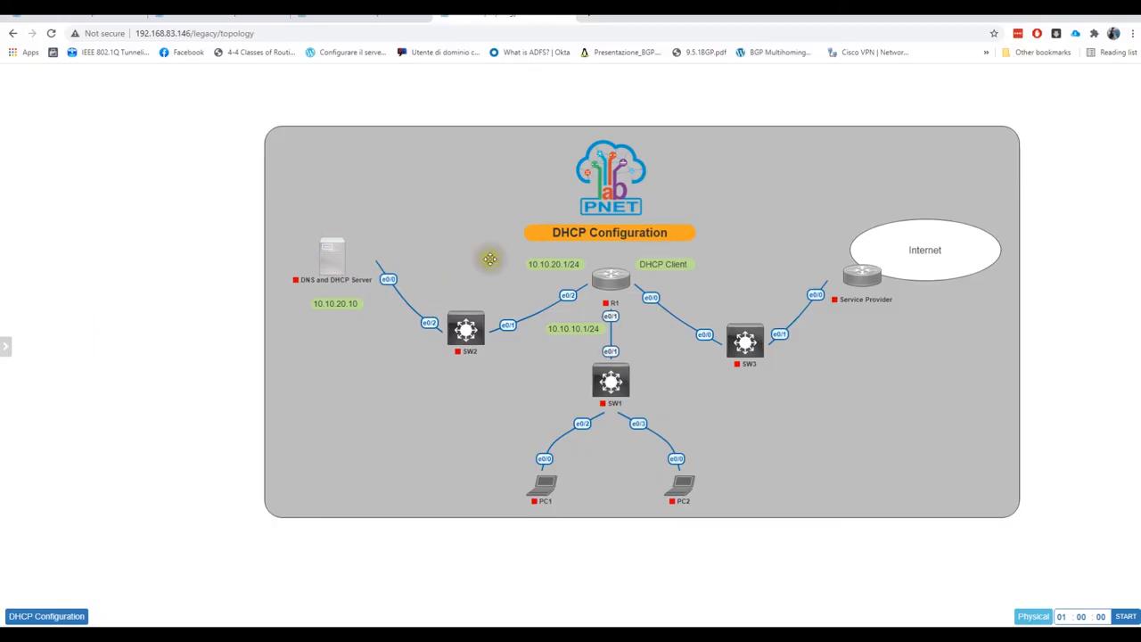
{"action": "right_click", "coordinate": [476, 331]}
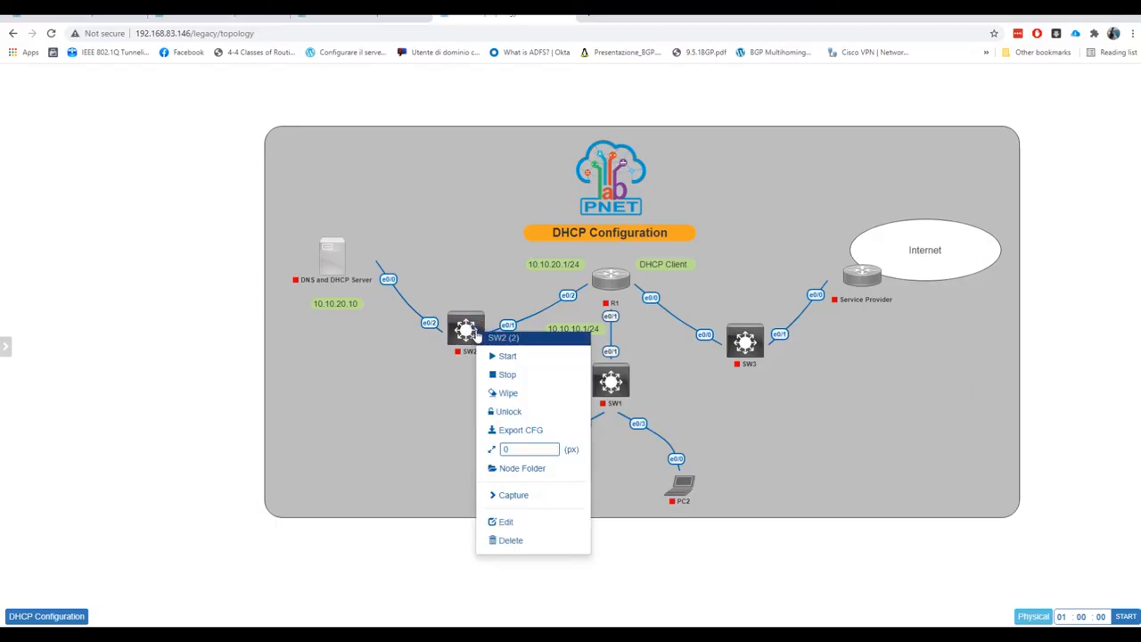
{"action": "left_click", "coordinate": [508, 357]}
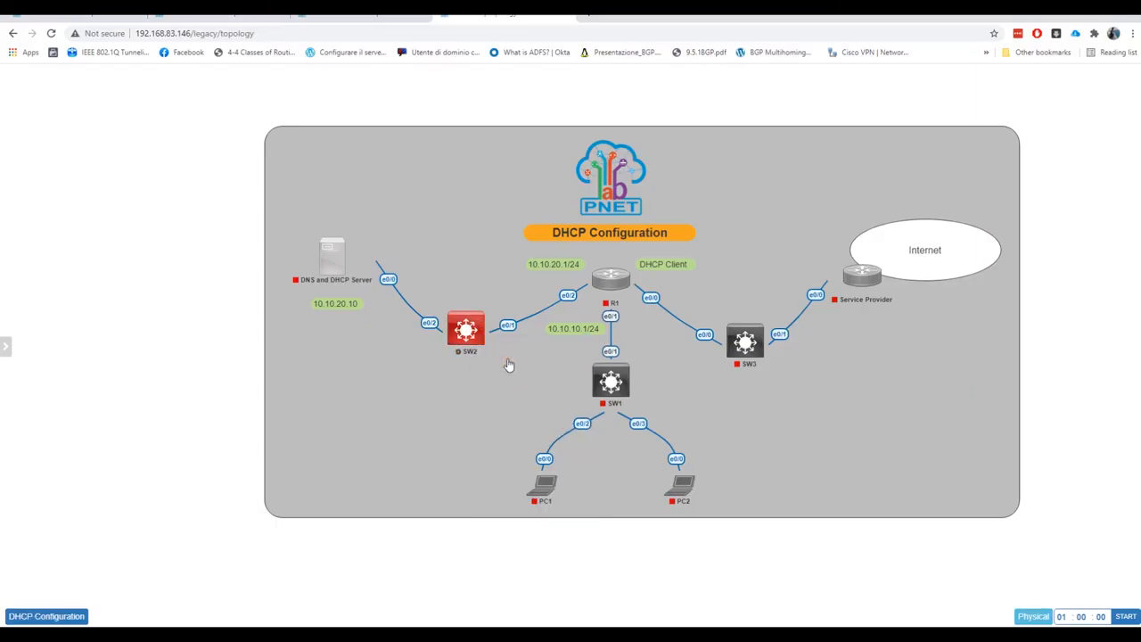
Start all lab nodes and open the DHCP Configuration workbook at the upper left
{"action": "mouse_move", "coordinate": [4, 265]}
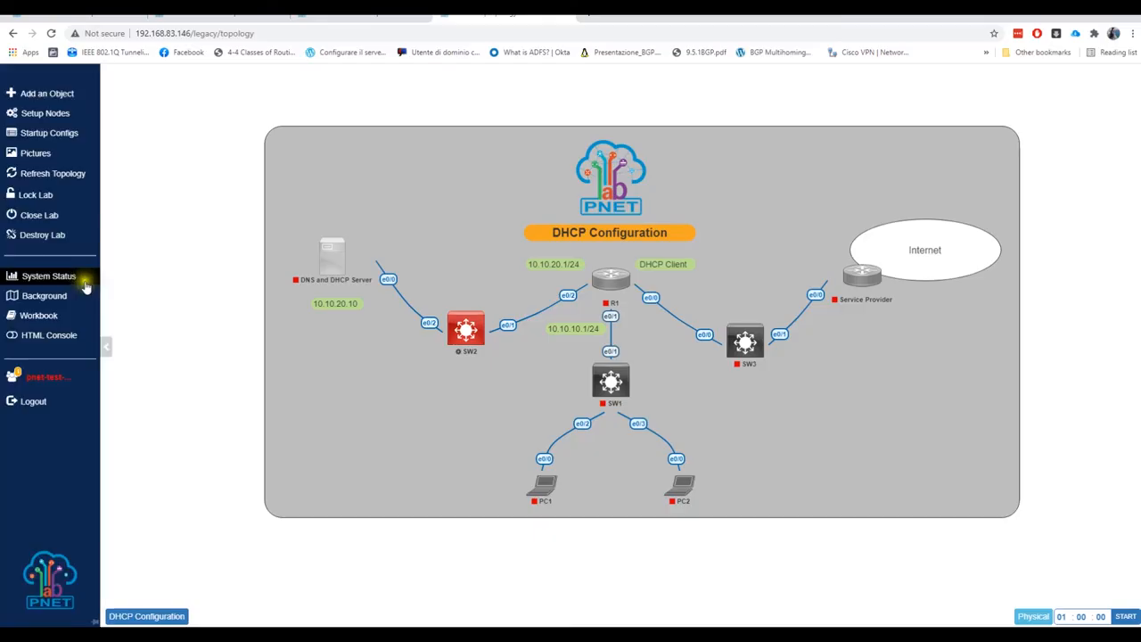
{"action": "left_click", "coordinate": [62, 116]}
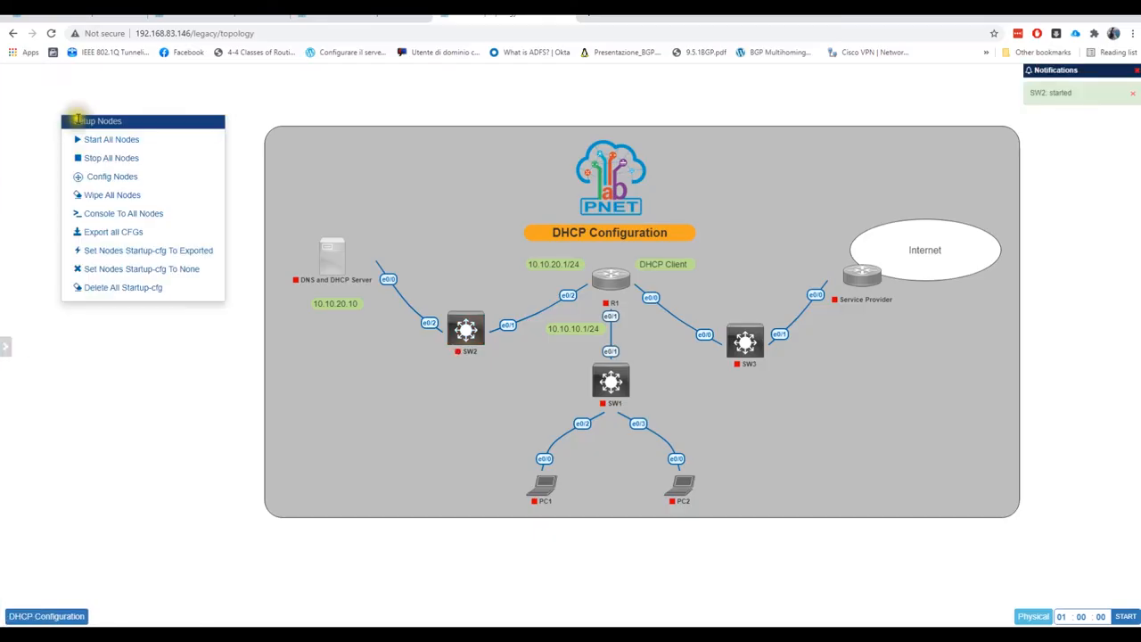
{"action": "left_click", "coordinate": [109, 139]}
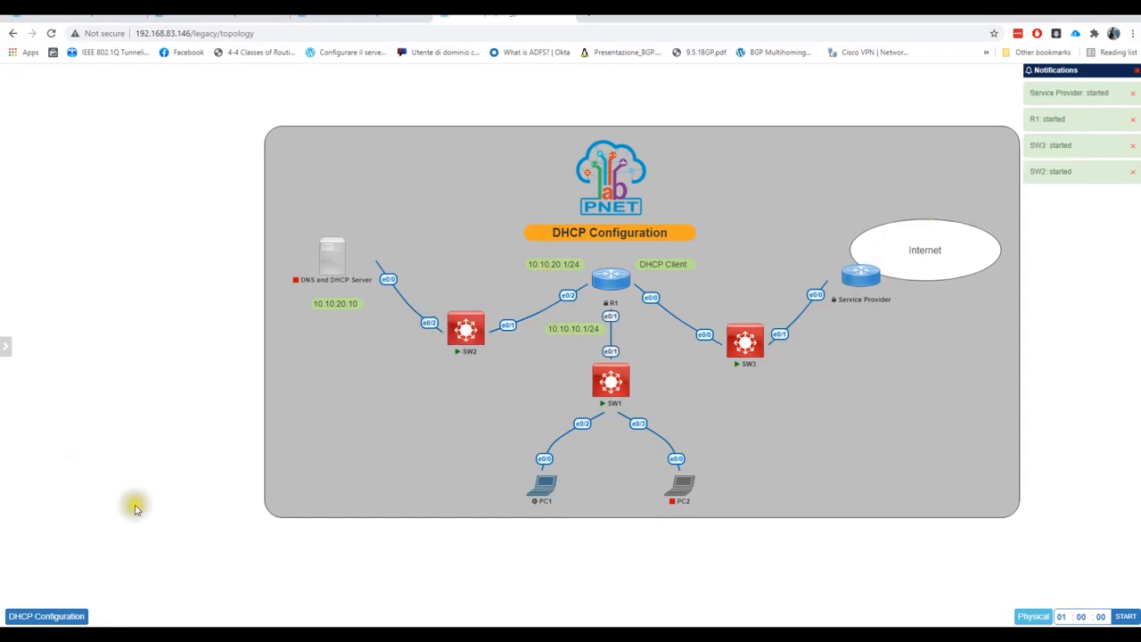
{"action": "left_click", "coordinate": [58, 617]}
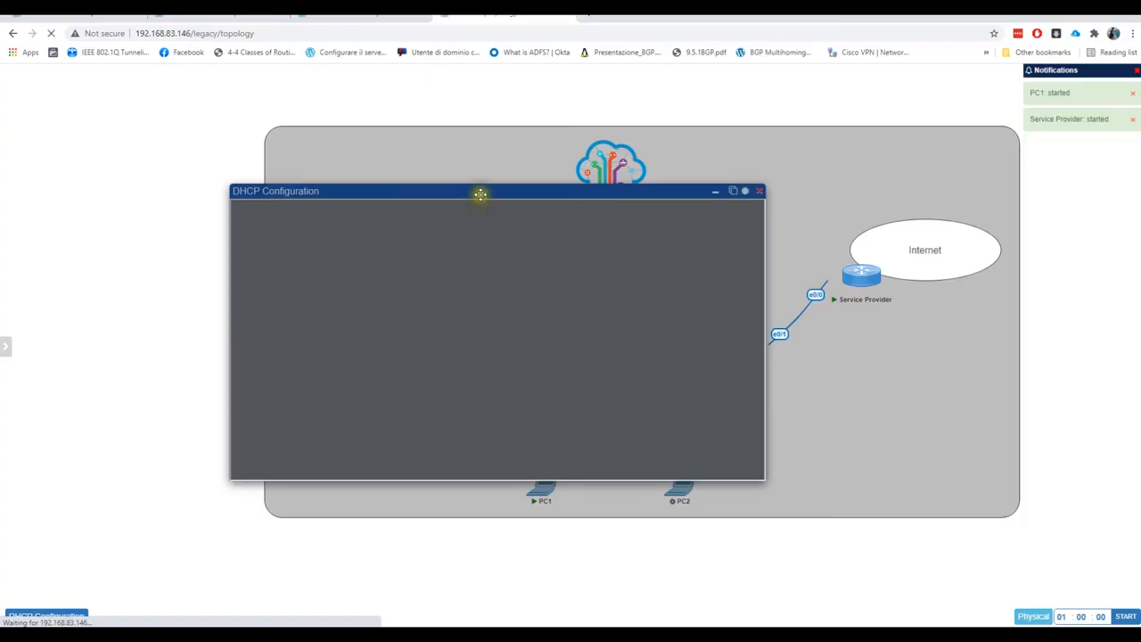
{"action": "left_click_drag", "start_coordinate": [479, 194], "coordinate": [270, 97]}
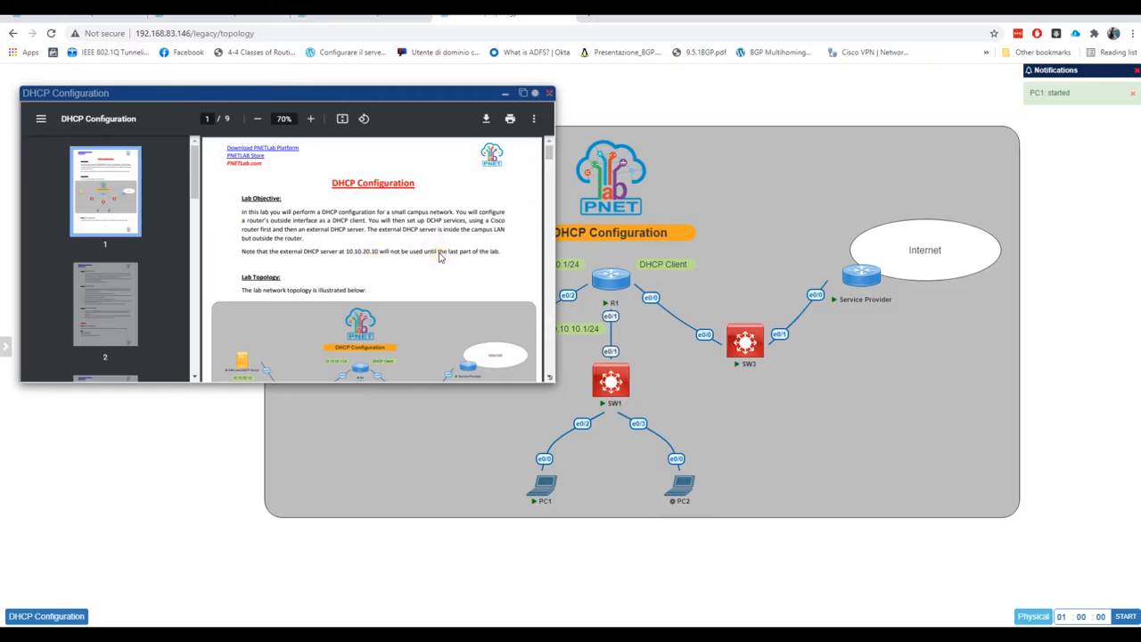
Reposition the workbook and scroll to Task 3: Cisco DHCP Server on page 5 of 9
{"action": "left_click_drag", "start_coordinate": [392, 99], "coordinate": [421, 132]}
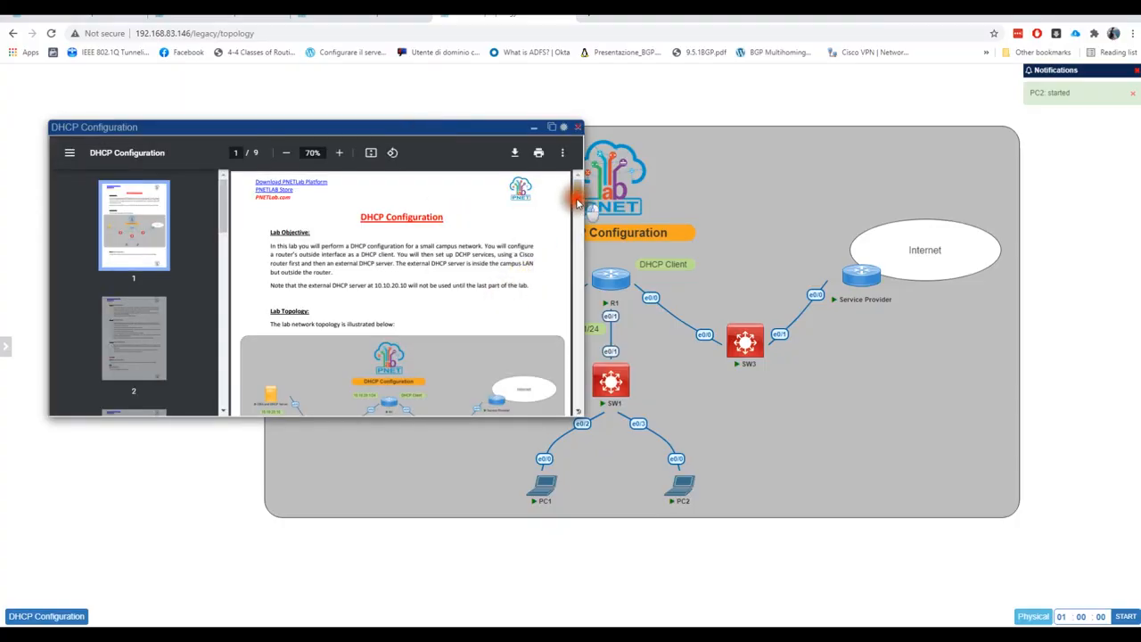
{"action": "scroll", "coordinate": [578, 235], "scroll_direction": "down", "scroll_amount": 3}
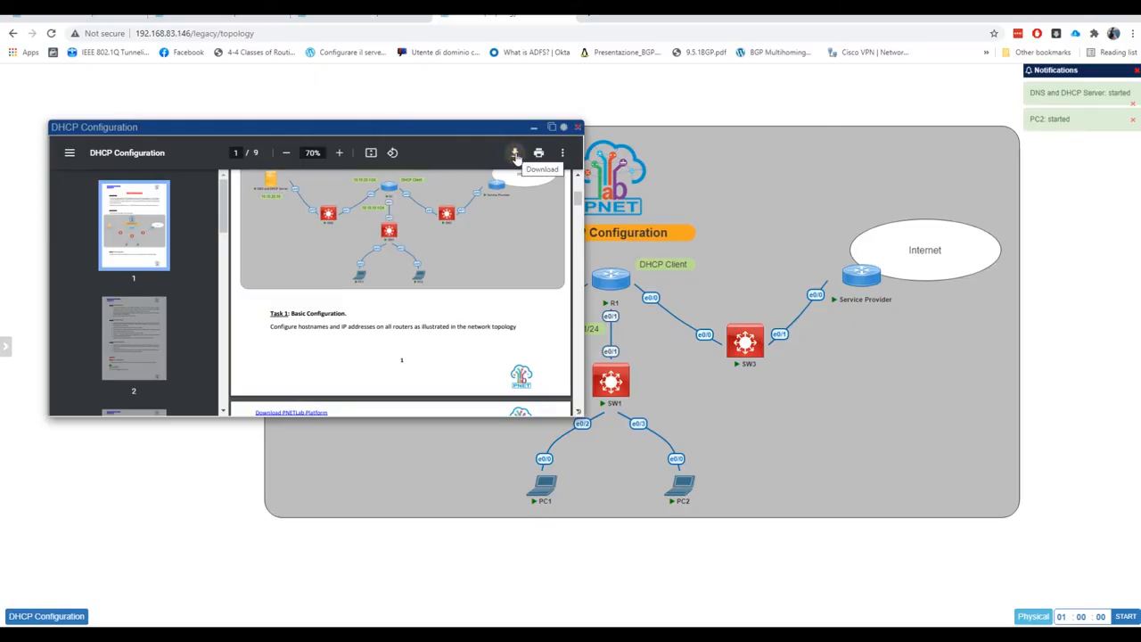
{"action": "scroll", "coordinate": [471, 268], "scroll_direction": "down", "scroll_amount": 6}
{"action": "mouse_move", "coordinate": [344, 127]}
{"action": "left_mouse_down"}
{"action": "mouse_move", "coordinate": [0, 125]}
{"action": "mouse_move", "coordinate": [283, 181]}
{"action": "mouse_move", "coordinate": [348, 140]}
{"action": "left_mouse_up"}
{"action": "scroll", "coordinate": [484, 308], "scroll_direction": "down", "scroll_amount": 4}
{"action": "scroll", "coordinate": [485, 309], "scroll_direction": "down", "scroll_amount": 6}
{"action": "scroll", "coordinate": [484, 309], "scroll_direction": "down", "scroll_amount": 8}
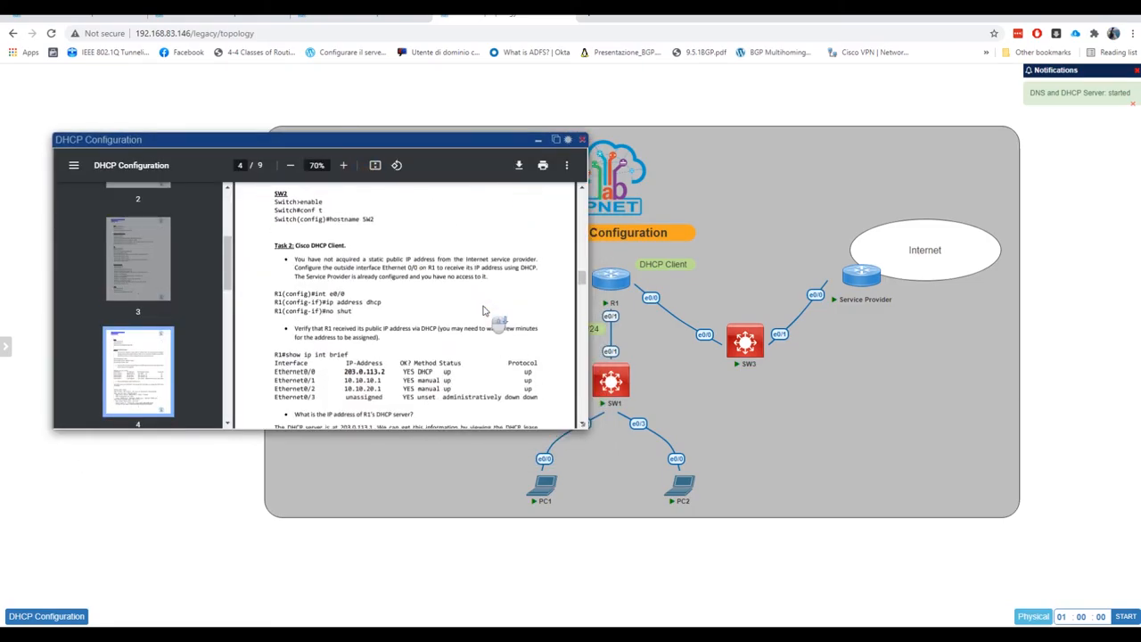
Close the workbook, stop all nodes and close the DHCP Configuration Ver_1 lab
{"action": "left_click", "coordinate": [581, 143]}
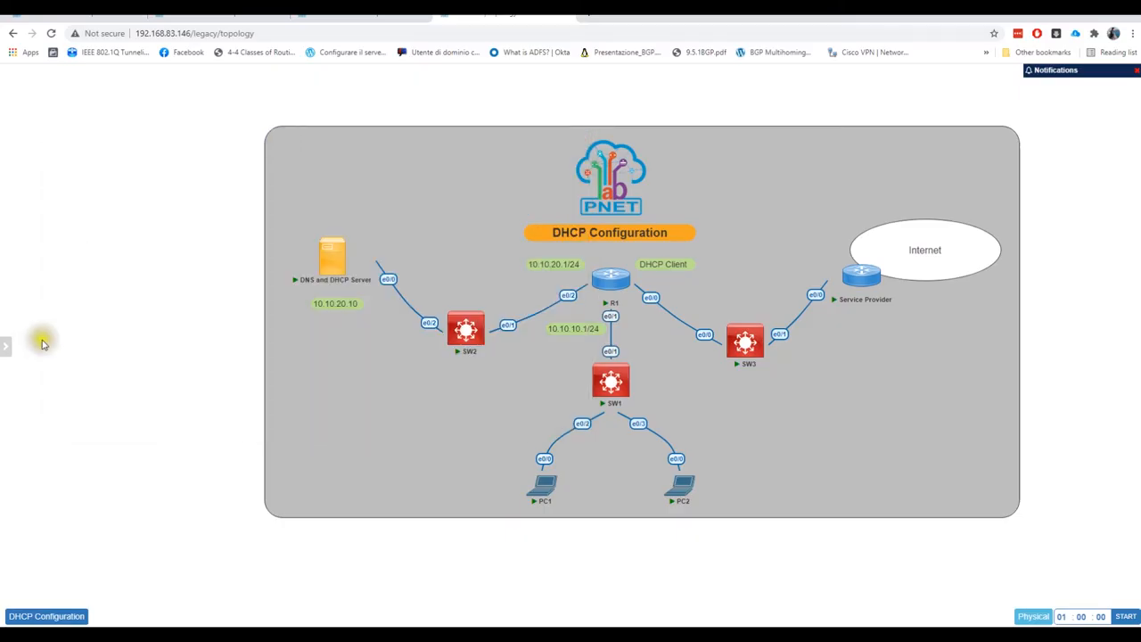
{"action": "mouse_move", "coordinate": [13, 350]}
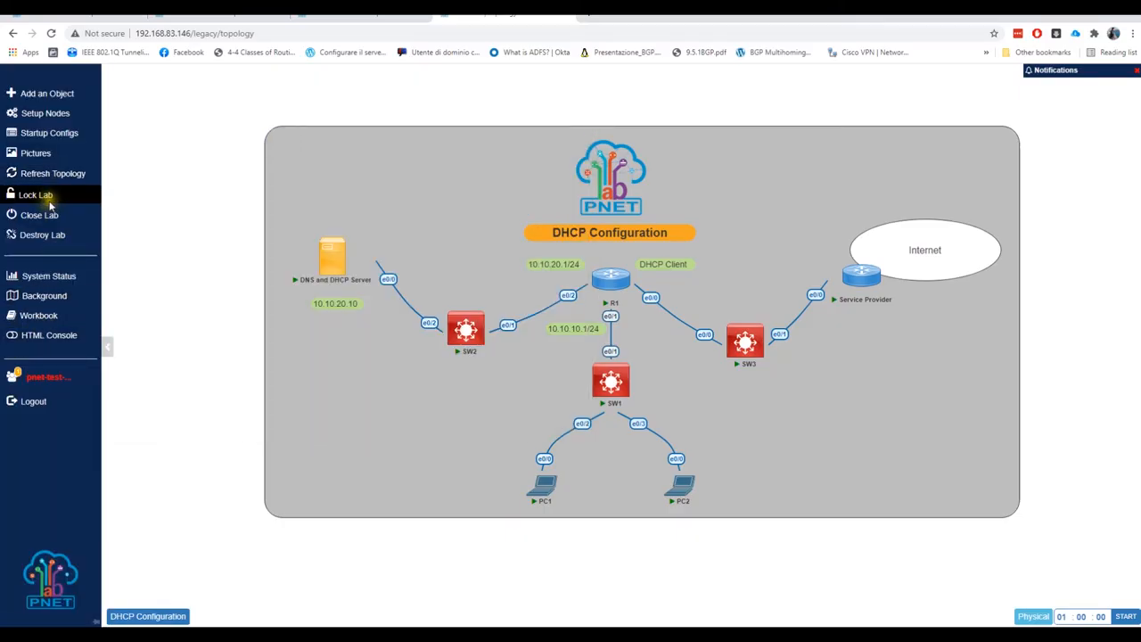
{"action": "left_click", "coordinate": [55, 116]}
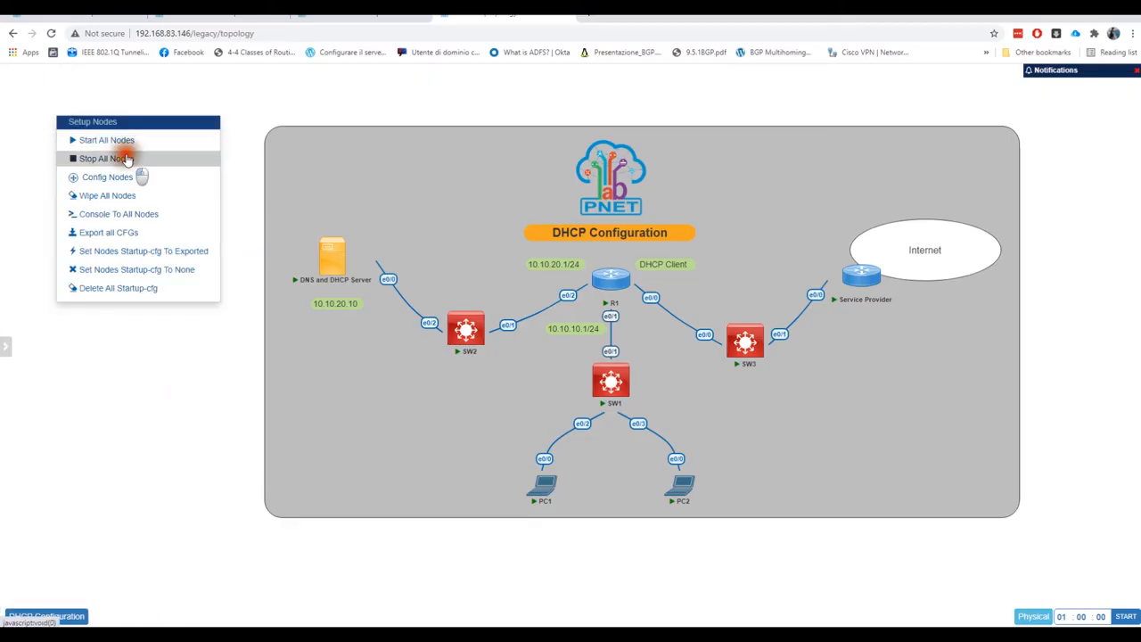
{"action": "left_click", "coordinate": [126, 157]}
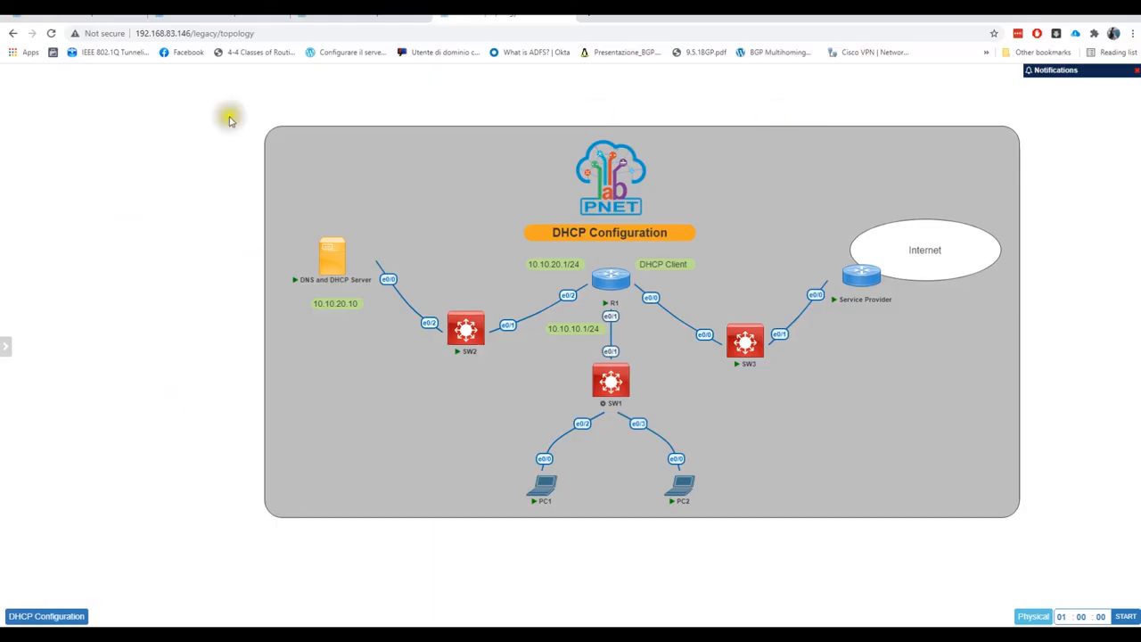
{"action": "mouse_move", "coordinate": [13, 227]}
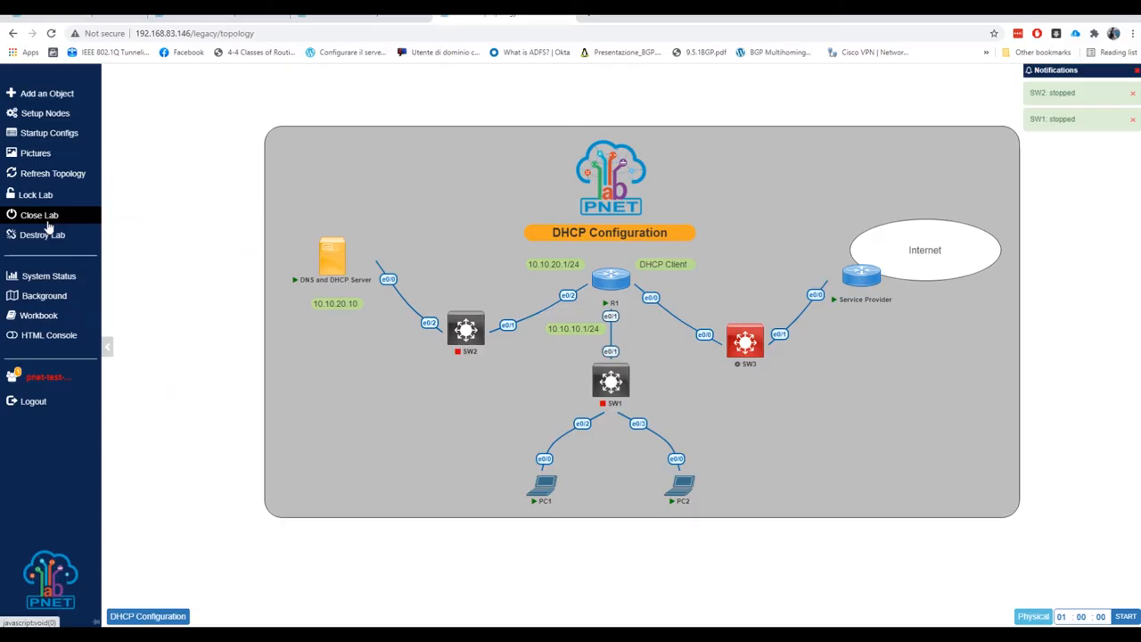
{"action": "left_click", "coordinate": [45, 219]}
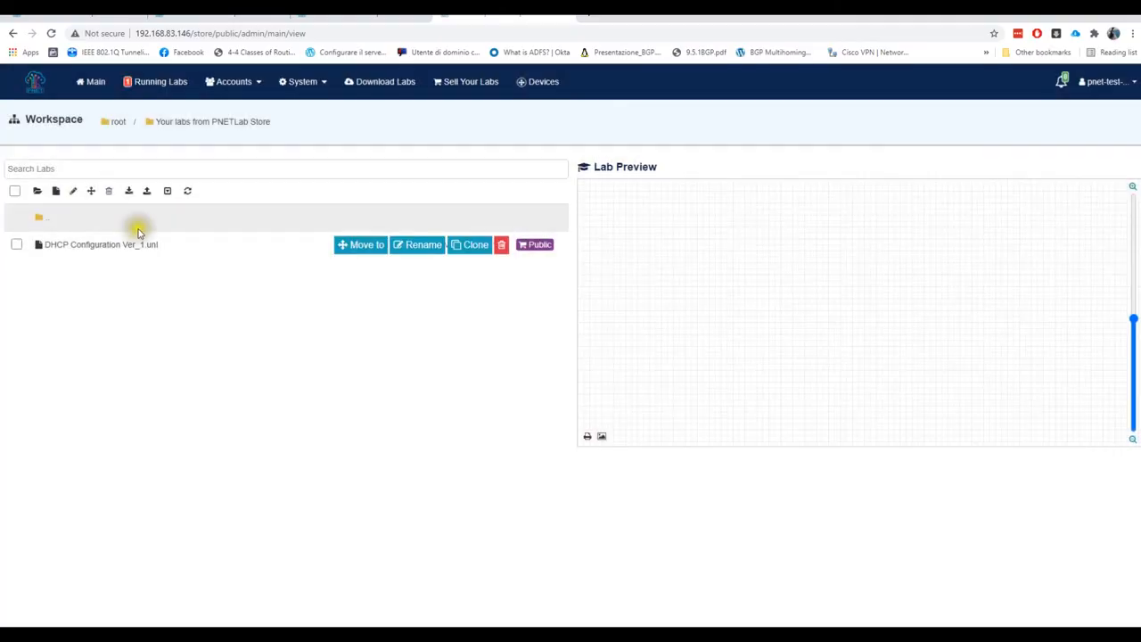
Create a crazynet Labs folder in the root and open it
{"action": "left_click", "coordinate": [38, 194]}
{"action": "double_click", "coordinate": [45, 222]}
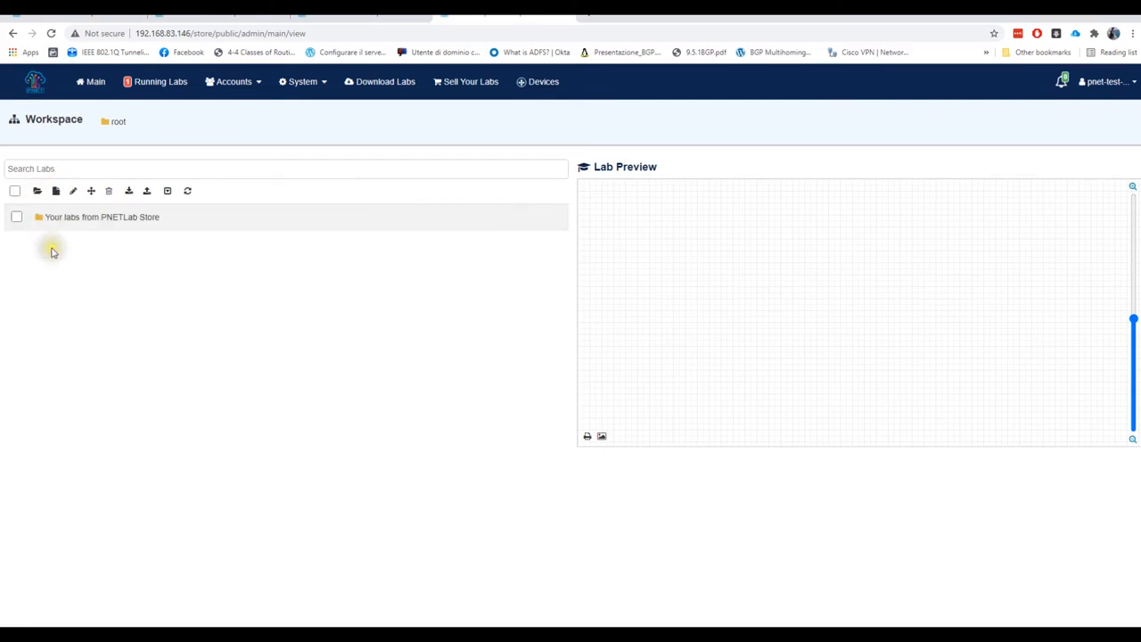
{"action": "left_click", "coordinate": [37, 192]}
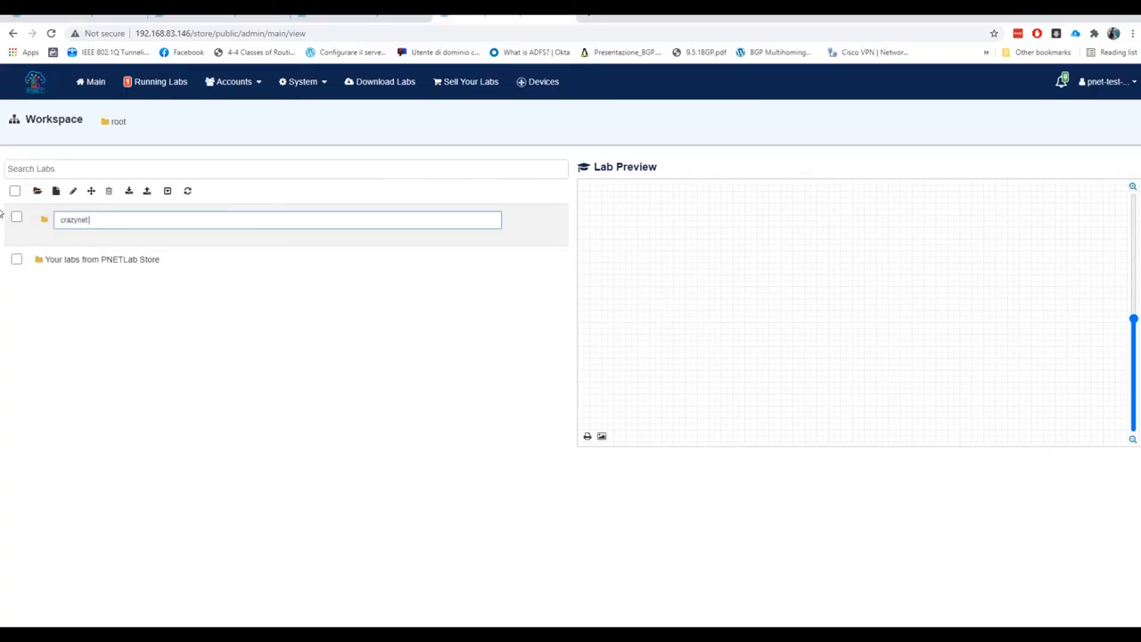
{"action": "left_click", "coordinate": [247, 348]}
{"action": "double_click", "coordinate": [51, 217]}
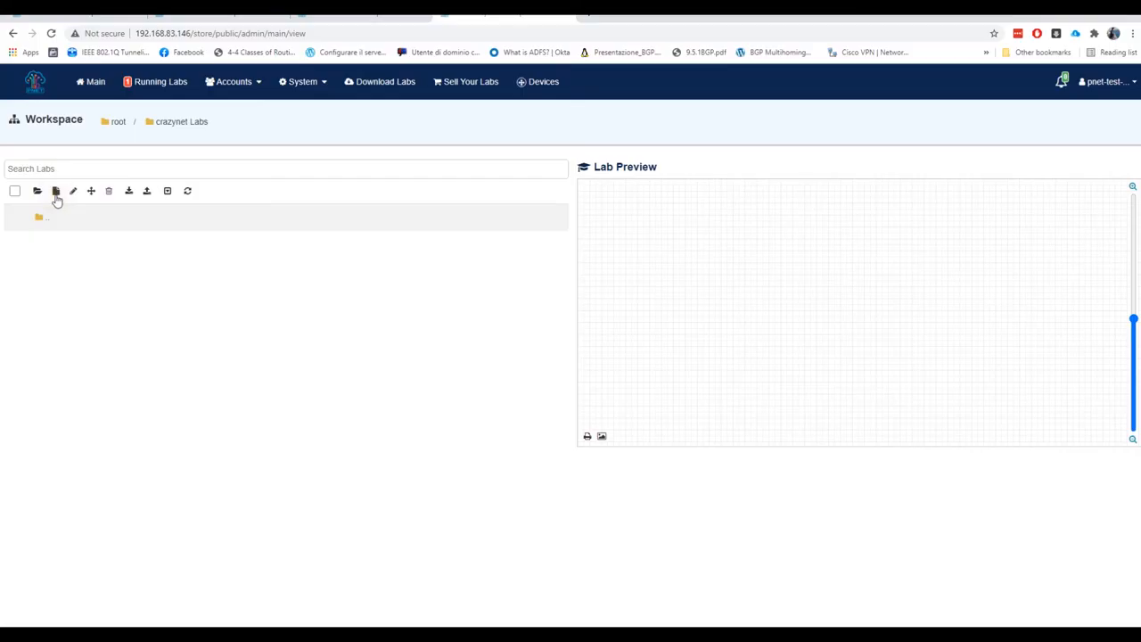
Add a new lab named 'test' in the crazynet Labs folder
{"action": "left_click", "coordinate": [55, 191]}
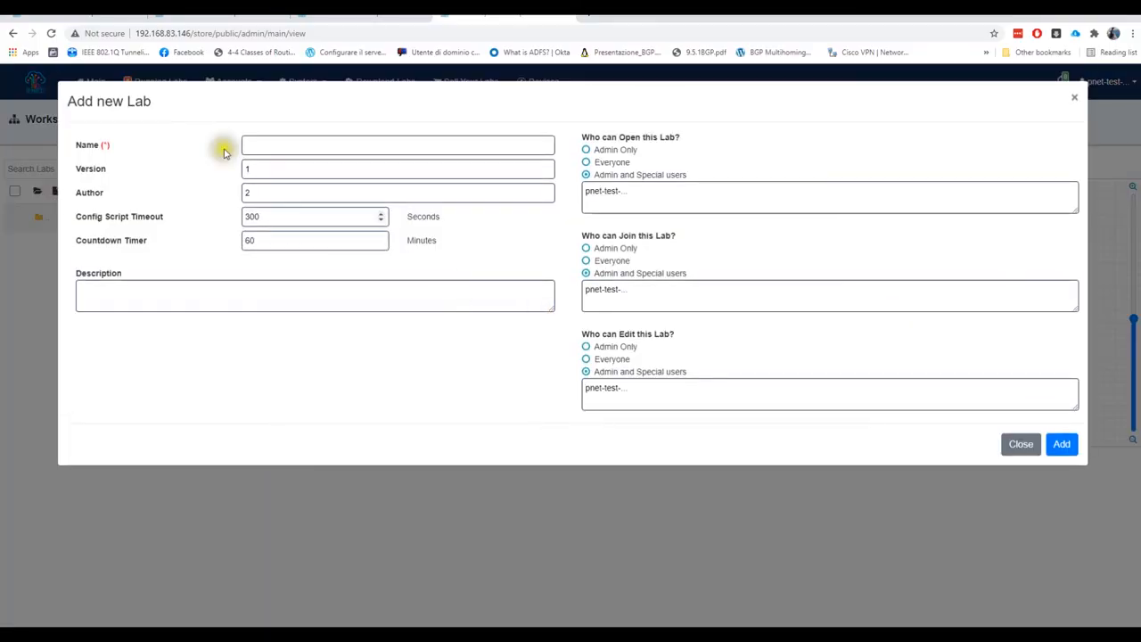
{"action": "left_click", "coordinate": [280, 148]}
{"action": "type", "text": "test"}
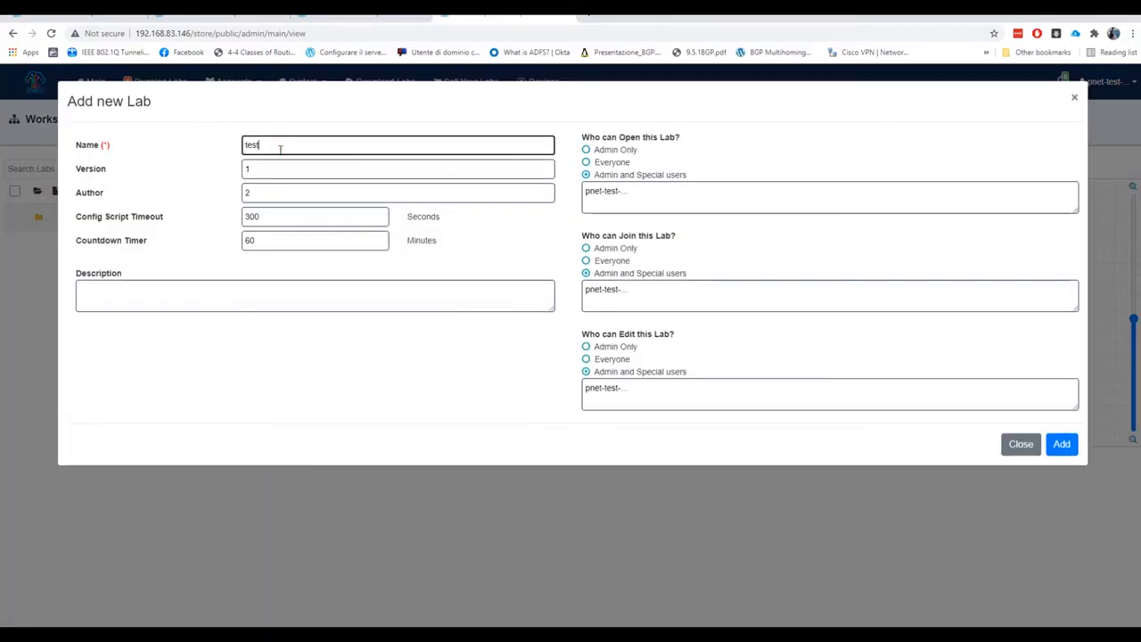
{"action": "left_click", "coordinate": [1061, 442]}
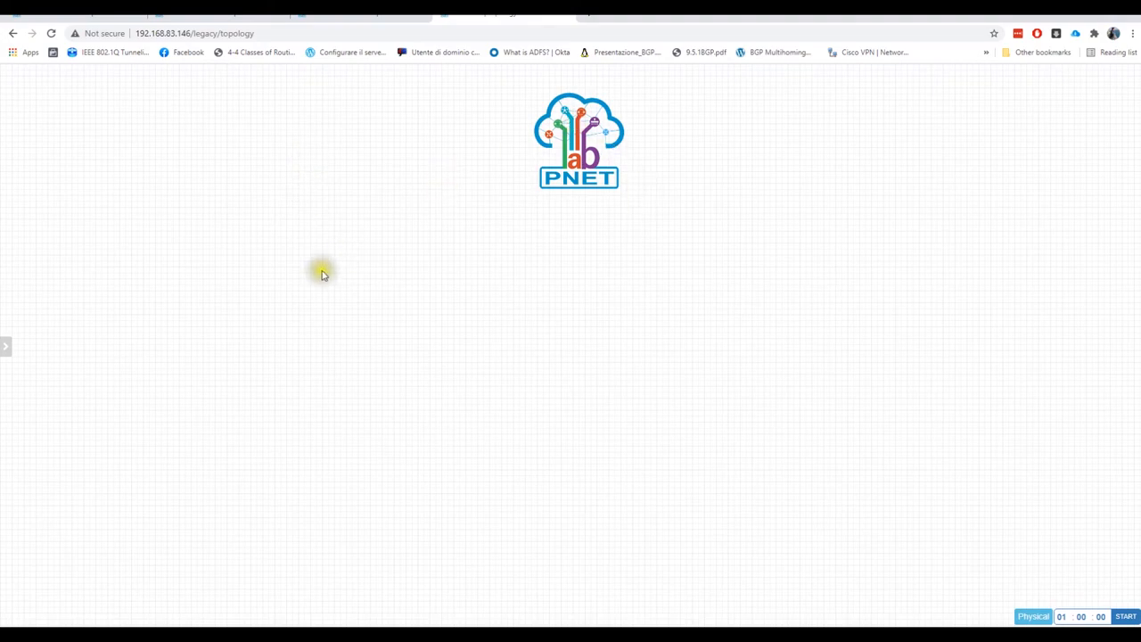
Add a Cisco IOL node with the i86bi_linux_l2 image and Switch.png icon, and save it
{"action": "right_click", "coordinate": [264, 150]}
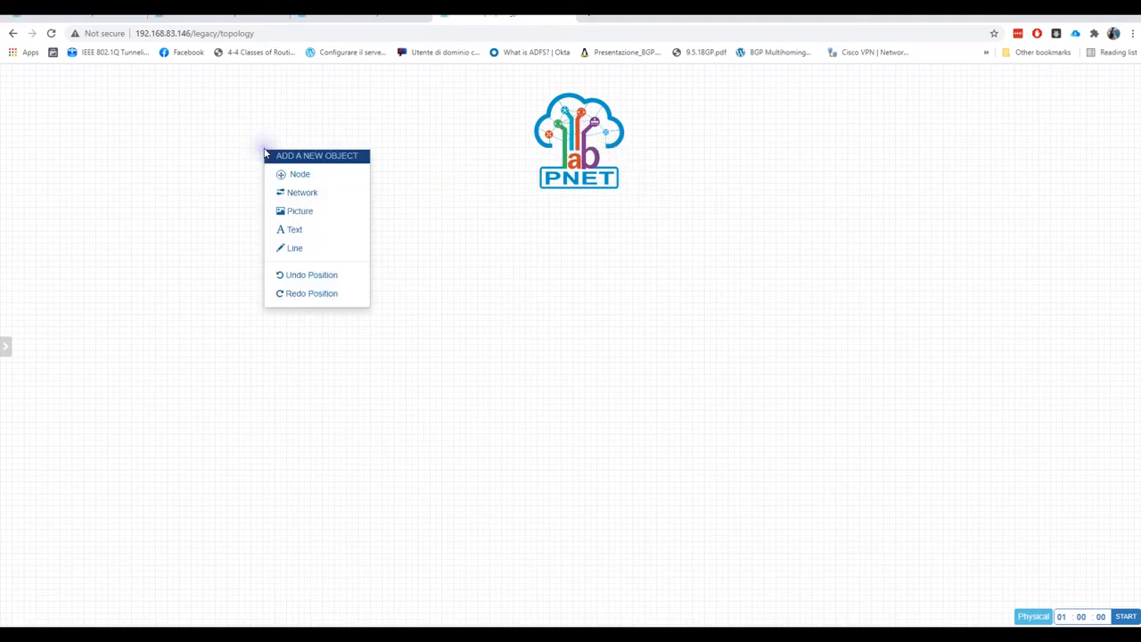
{"action": "left_click", "coordinate": [301, 182]}
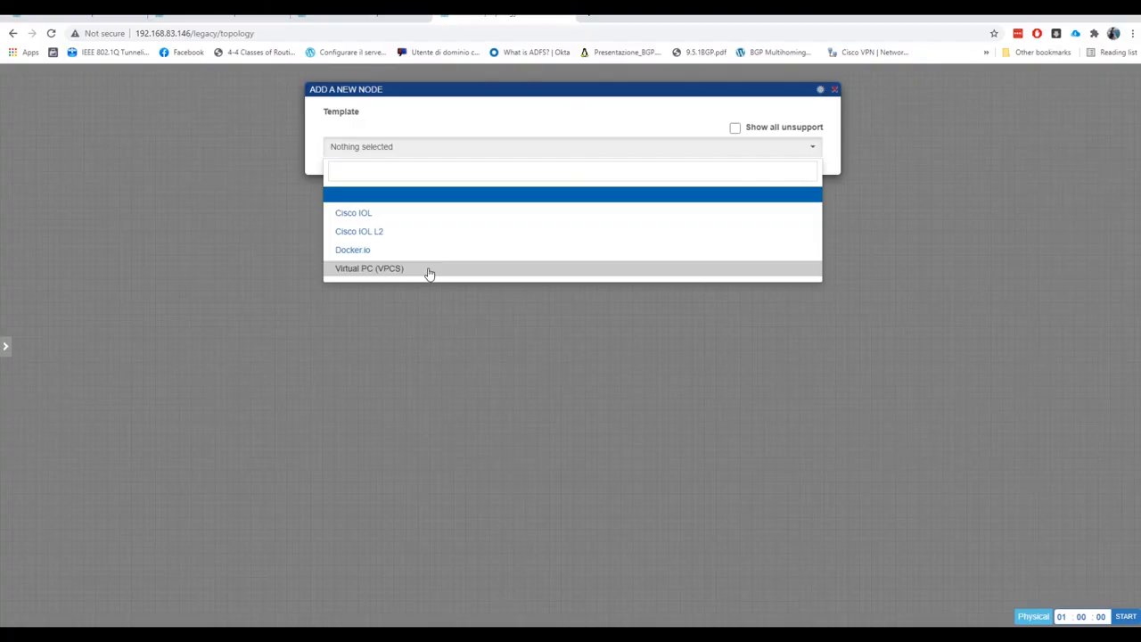
{"action": "left_click", "coordinate": [433, 219]}
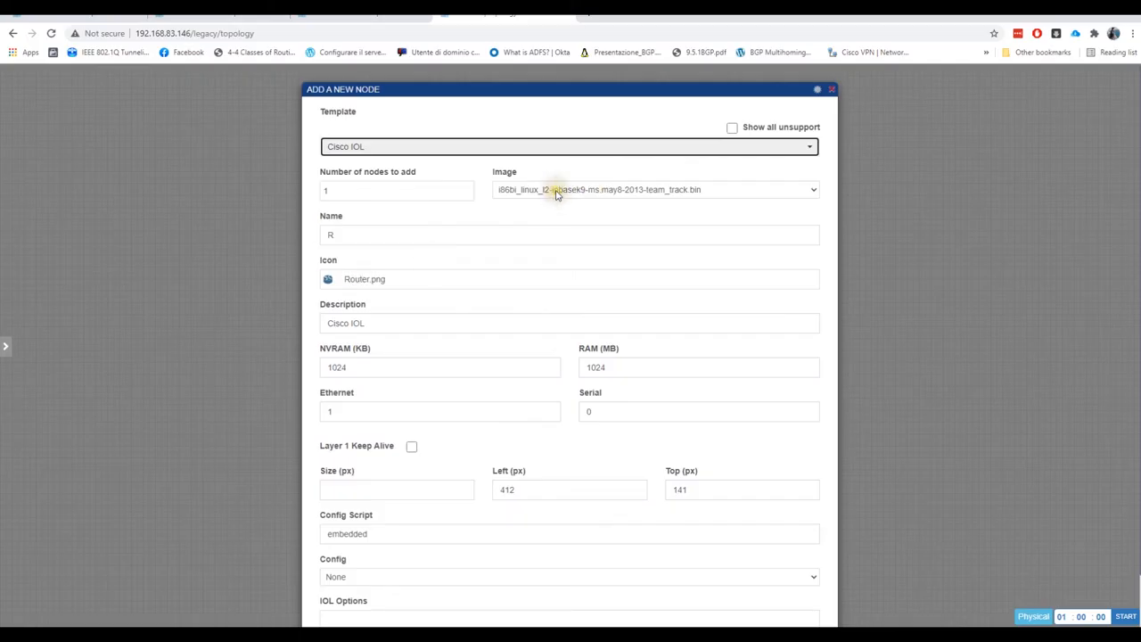
{"action": "left_click", "coordinate": [557, 191]}
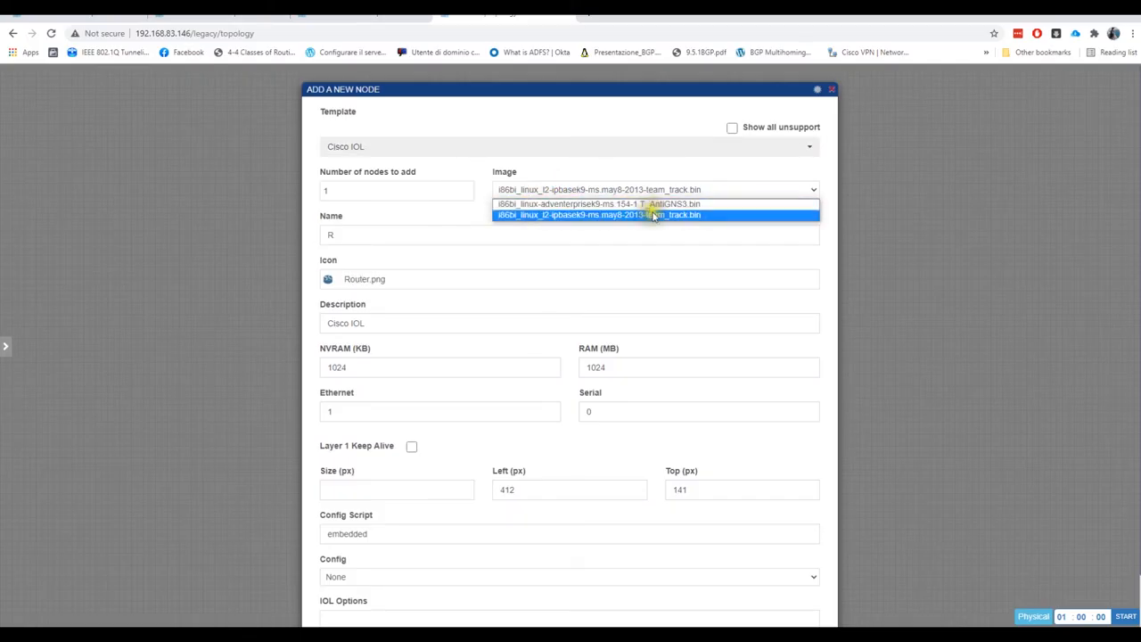
{"action": "left_click", "coordinate": [654, 216]}
{"action": "left_click", "coordinate": [371, 280]}
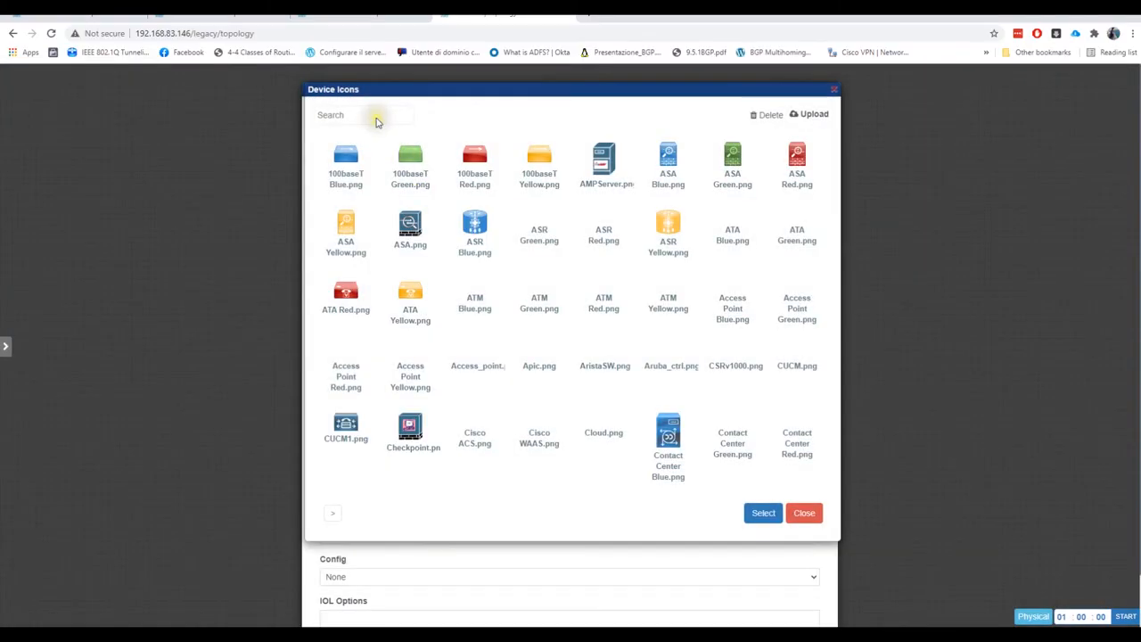
{"action": "left_click", "coordinate": [376, 119]}
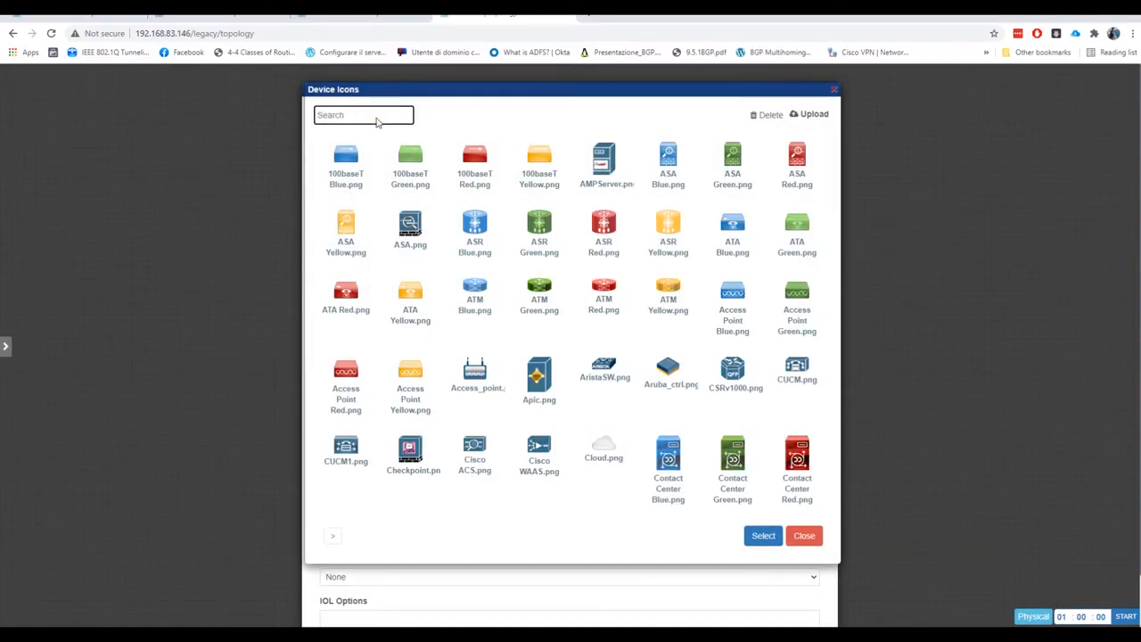
{"action": "type", "text": "sw"}
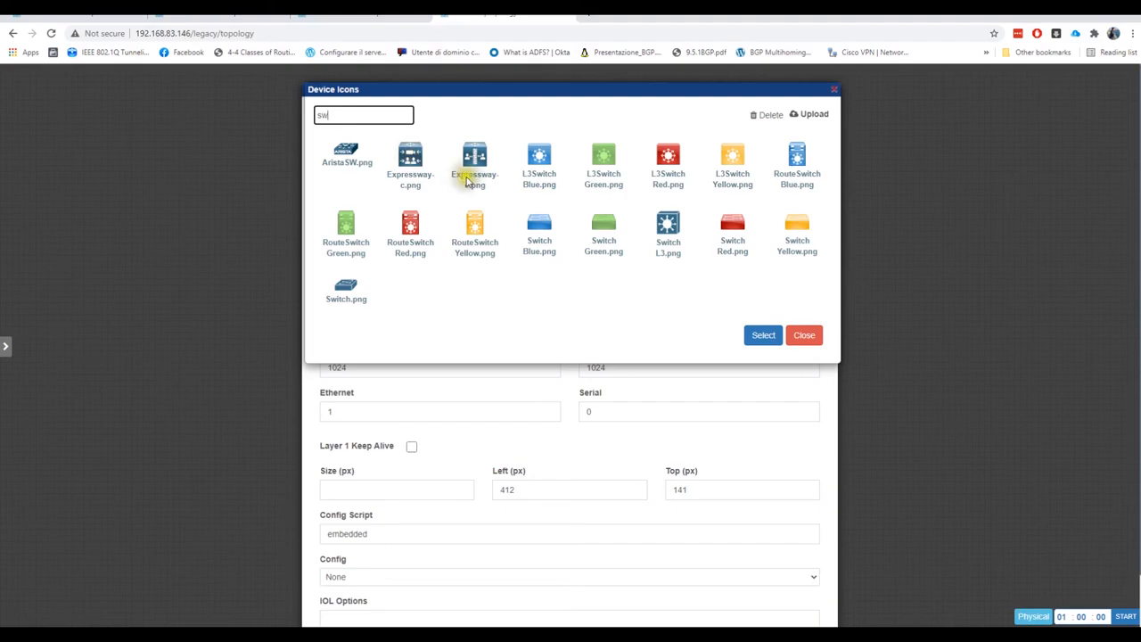
{"action": "left_click", "coordinate": [346, 287]}
{"action": "left_click", "coordinate": [749, 338]}
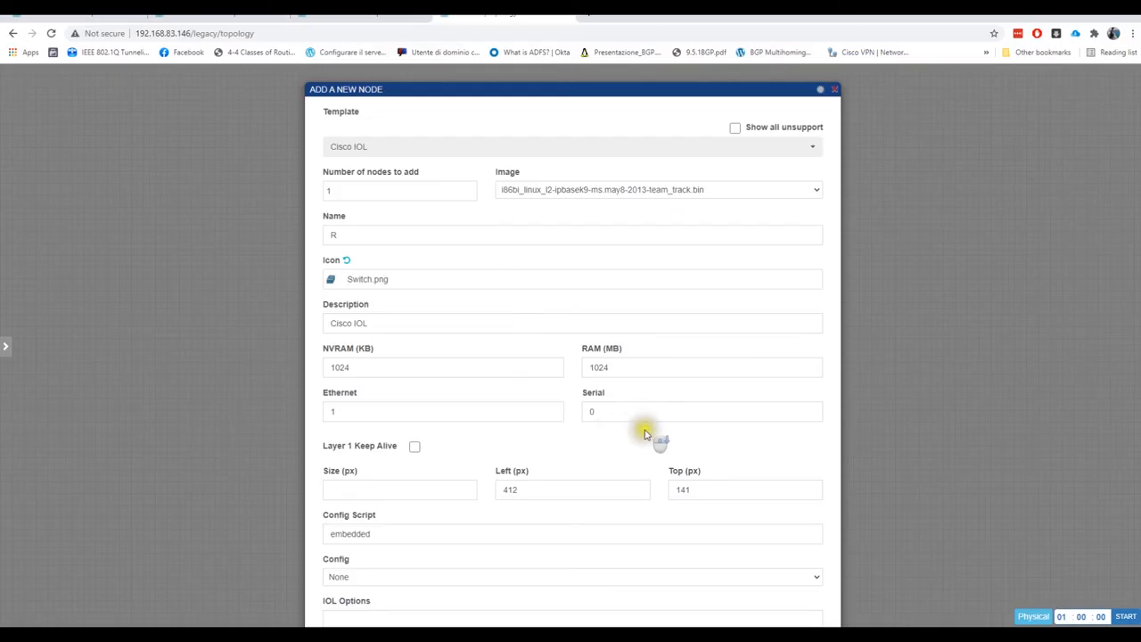
{"action": "left_click_drag", "start_coordinate": [533, 94], "coordinate": [528, 34]}
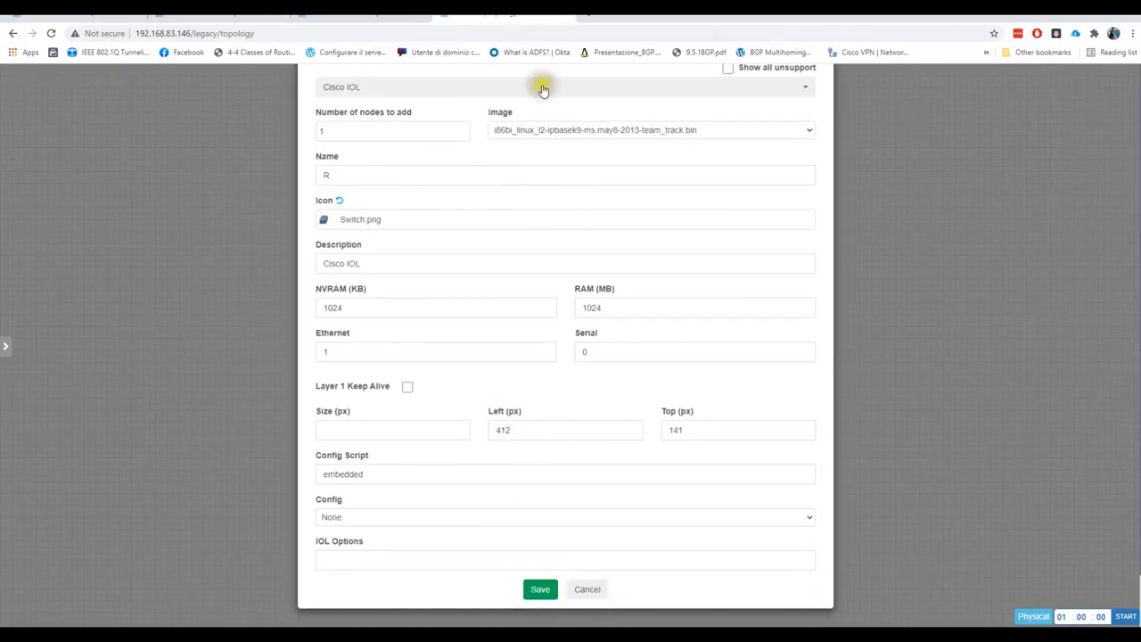
{"action": "left_click", "coordinate": [541, 590]}
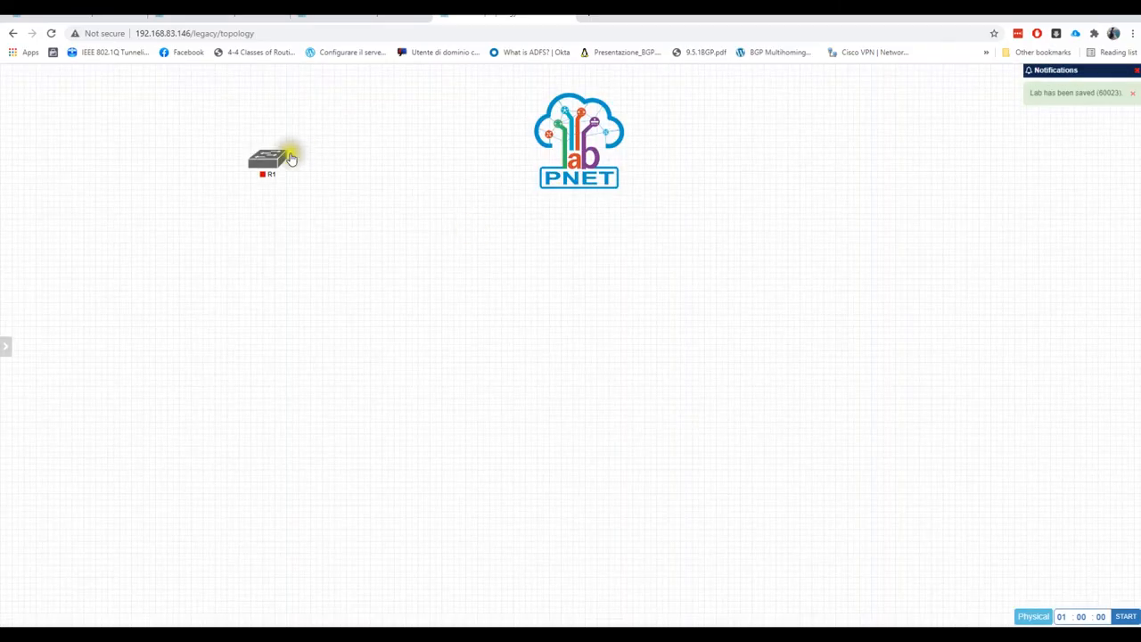
Reposition switch R1, try a link from it, and detach the crazynet lab into its own window
{"action": "left_click_drag", "start_coordinate": [290, 159], "coordinate": [304, 261]}
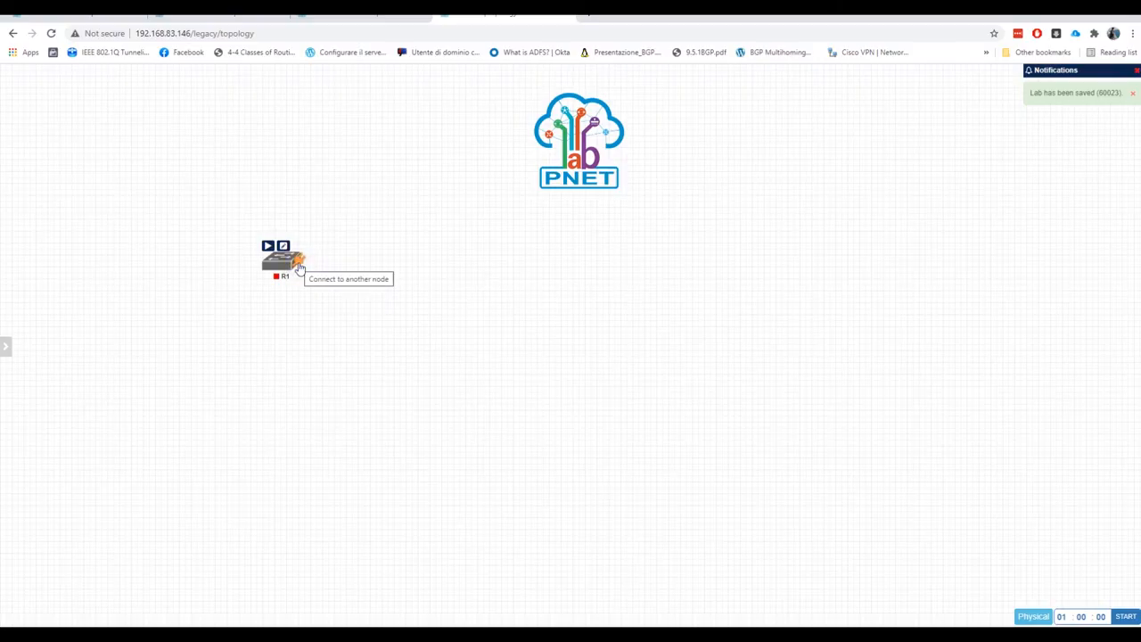
{"action": "left_click_drag", "start_coordinate": [300, 268], "coordinate": [412, 248]}
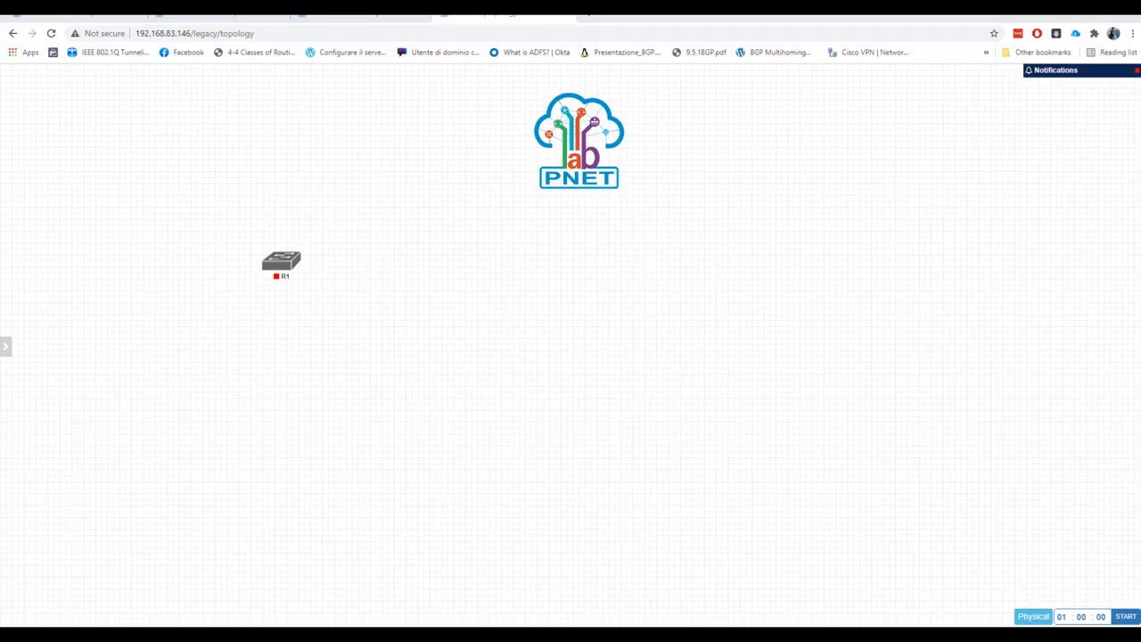
{"action": "left_click_drag", "start_coordinate": [513, 15], "coordinate": [670, 94]}
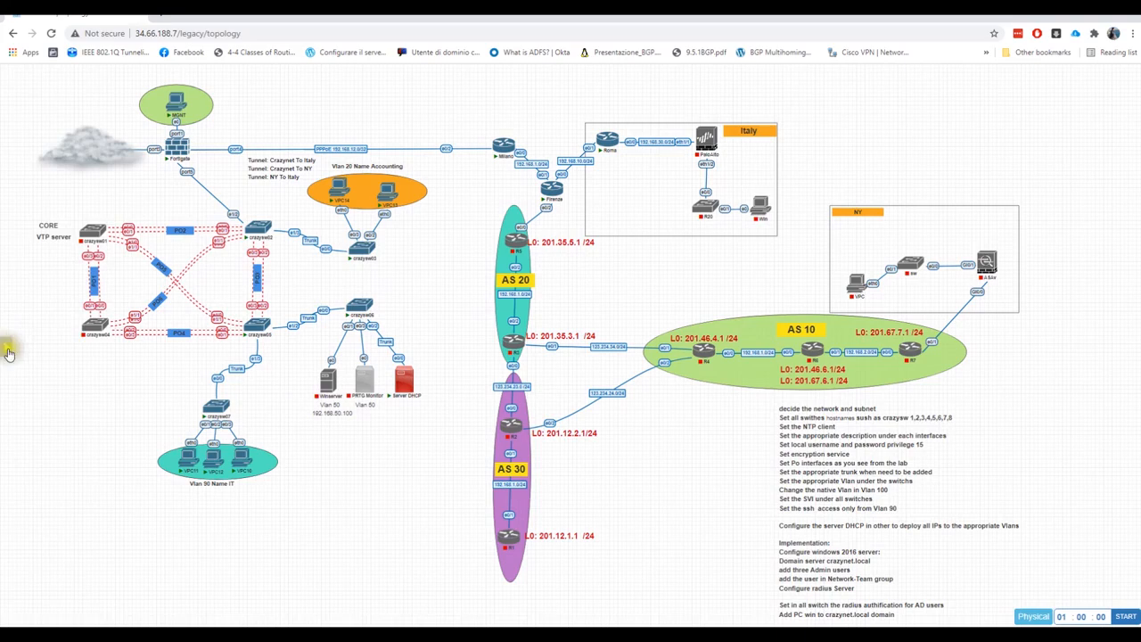
Close the crazynet lab from the sidebar and show the Running Lab Sessions list
{"action": "mouse_move", "coordinate": [7, 346]}
{"action": "left_click", "coordinate": [40, 216]}
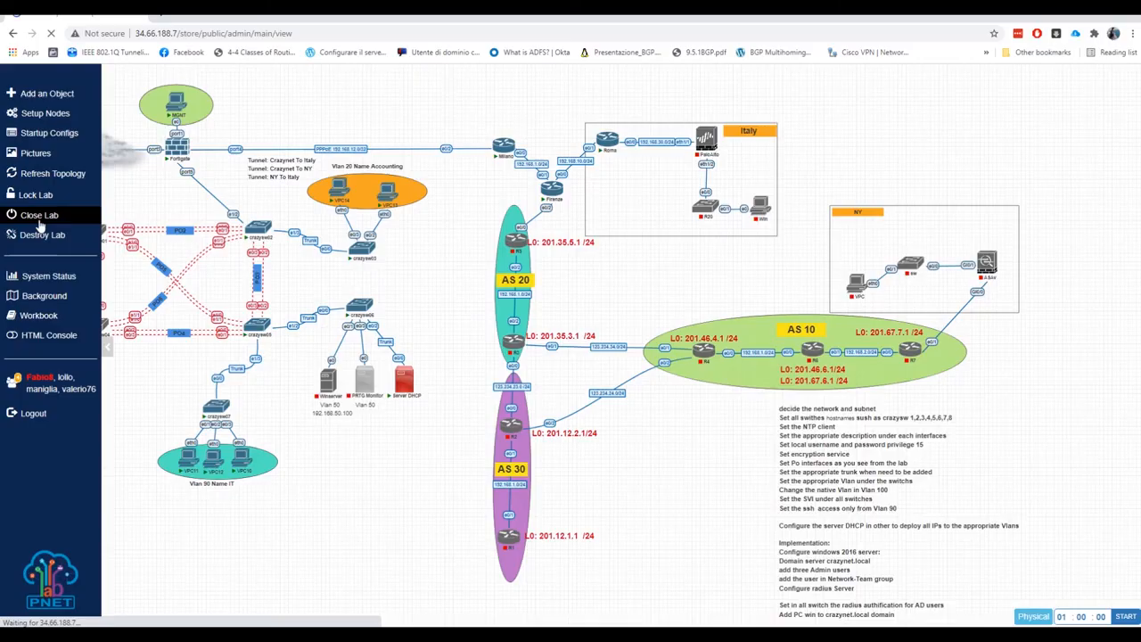
{"action": "left_click", "coordinate": [96, 265]}
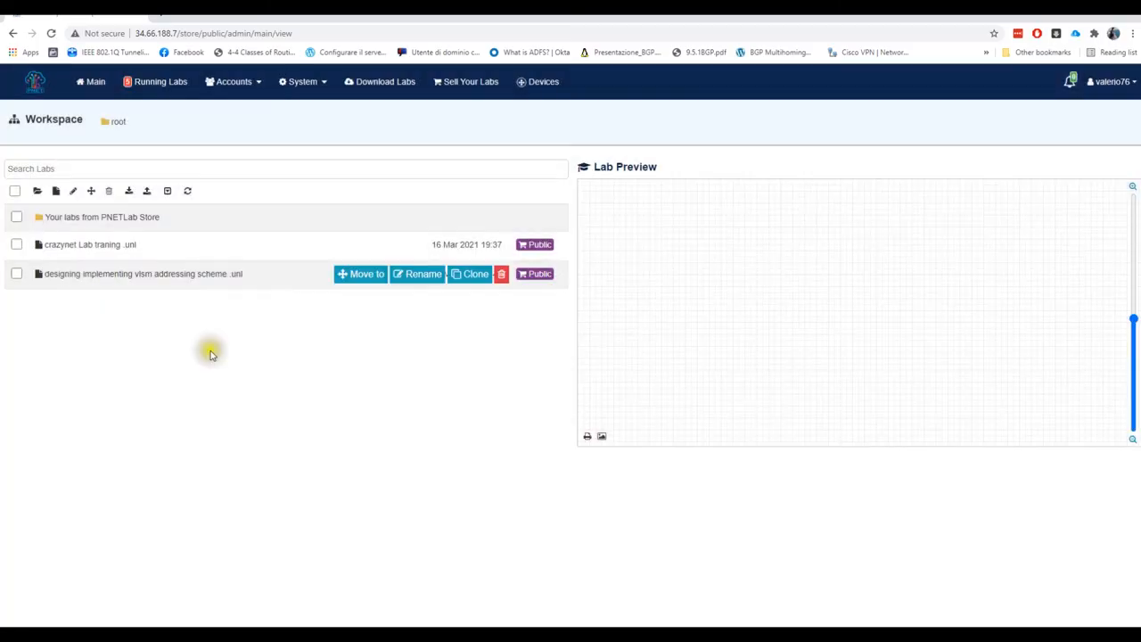
{"action": "left_click", "coordinate": [161, 84]}
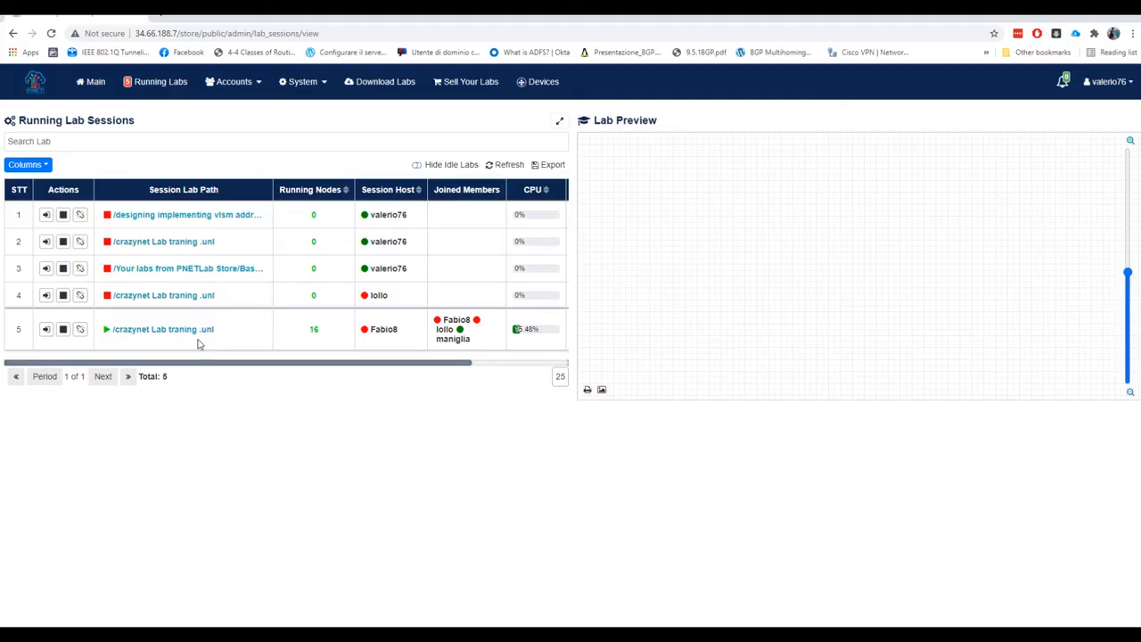
Join the crazynet Lab traning session in row 5 of Running Lab Sessions
{"action": "left_click", "coordinate": [44, 331]}
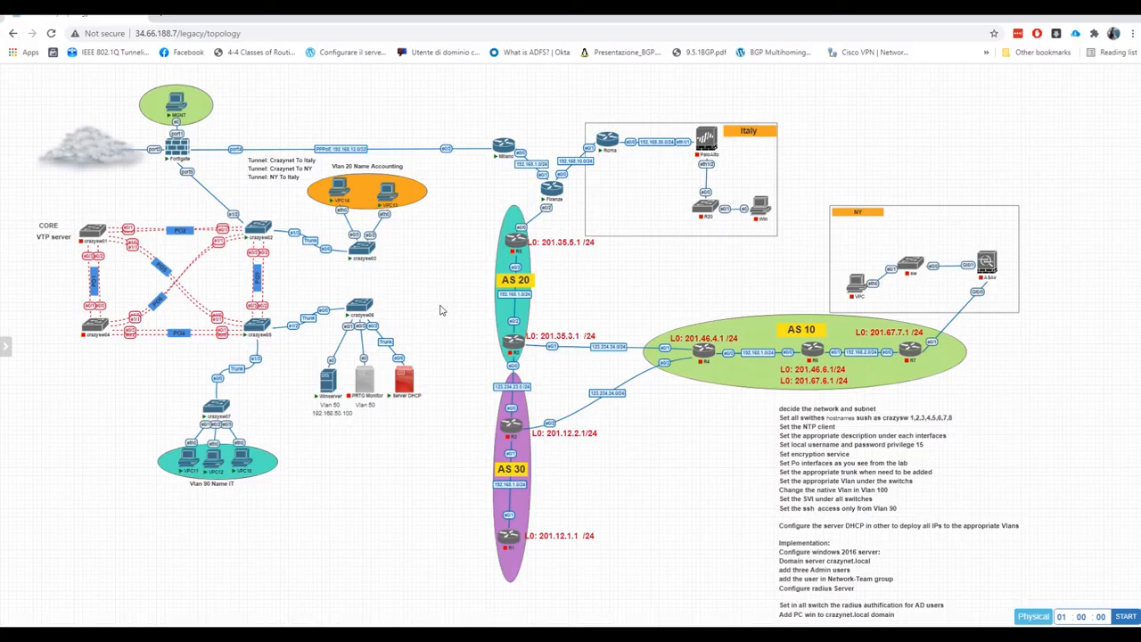
Open the Winserver console via ultravnc_wrapper, move it to the upper right, and select crazysw02
{"action": "left_click", "coordinate": [329, 384]}
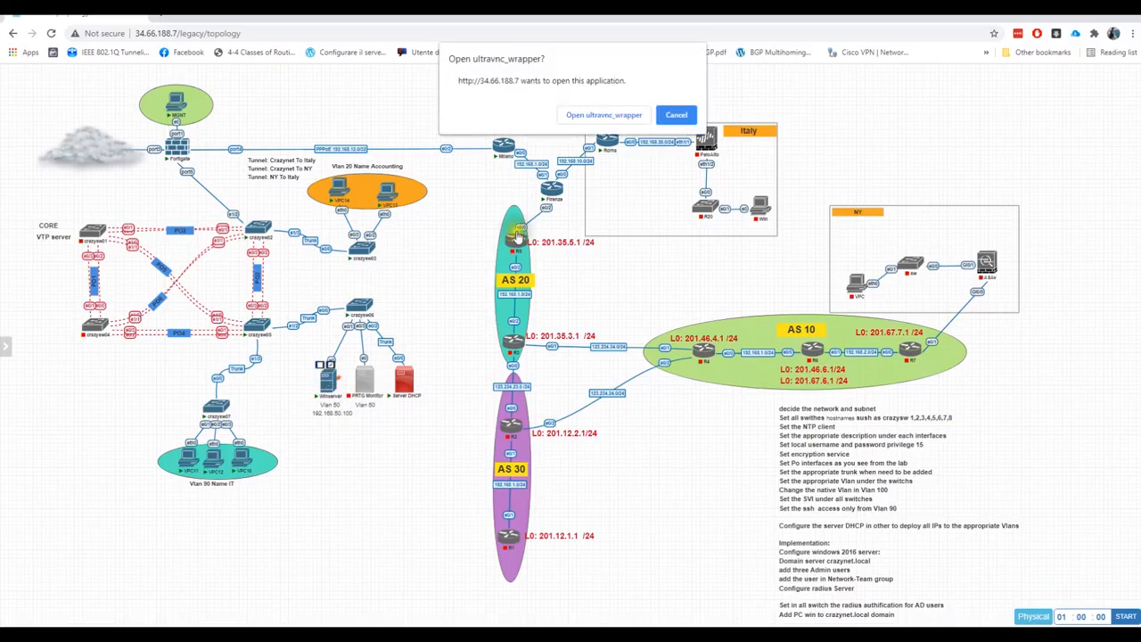
{"action": "left_click", "coordinate": [591, 115]}
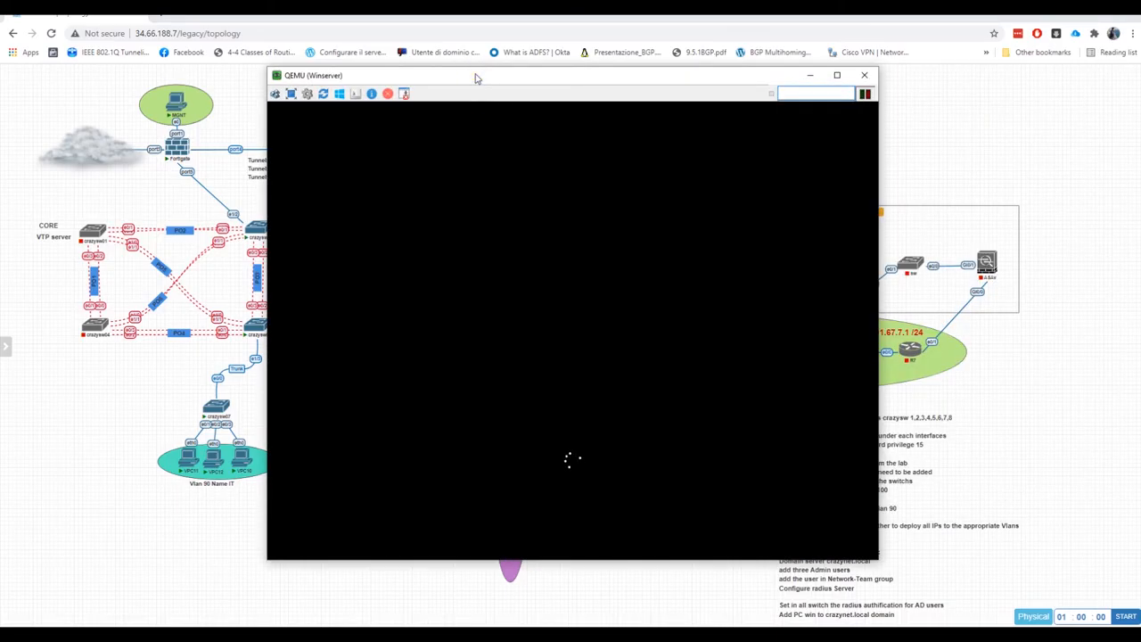
{"action": "left_click_drag", "start_coordinate": [475, 79], "coordinate": [692, 38]}
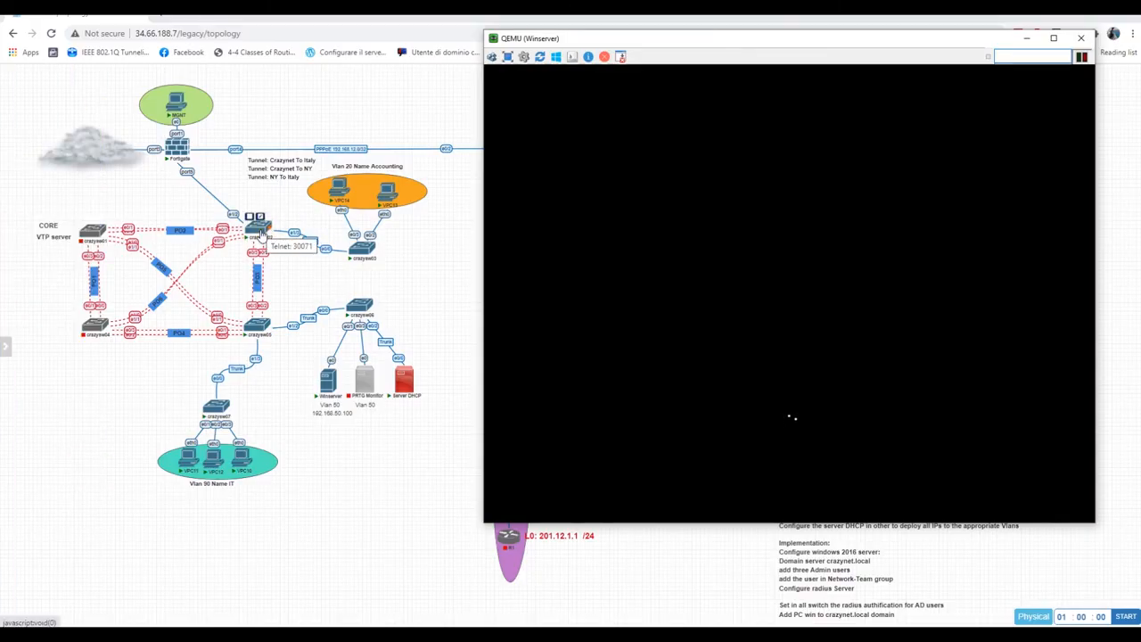
{"action": "left_click", "coordinate": [257, 234]}
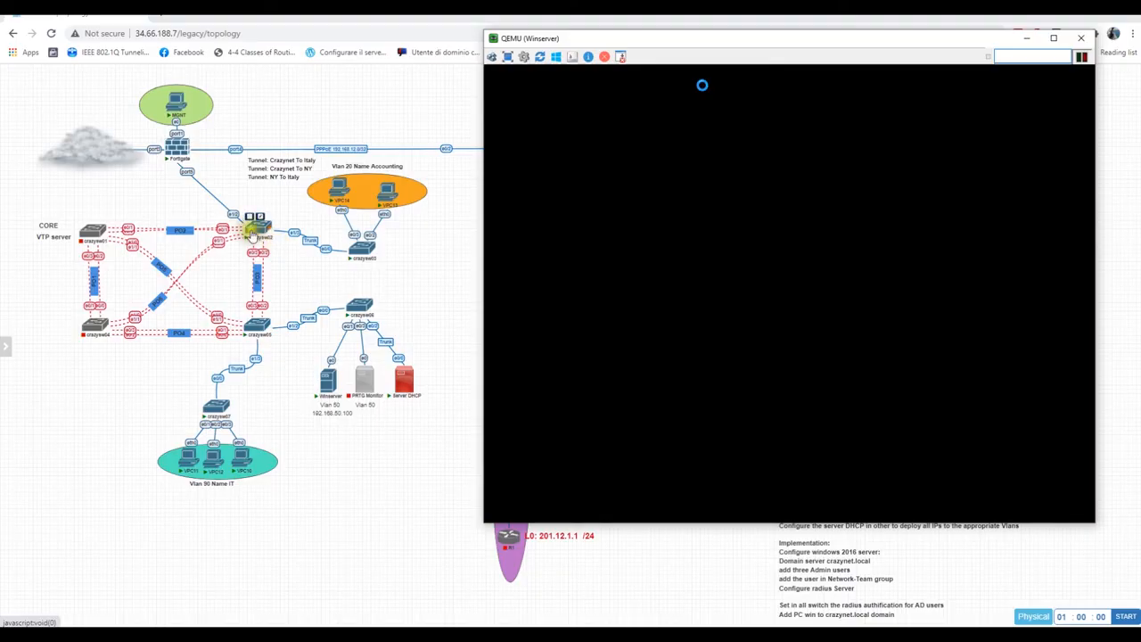
{"action": "left_click", "coordinate": [259, 237]}
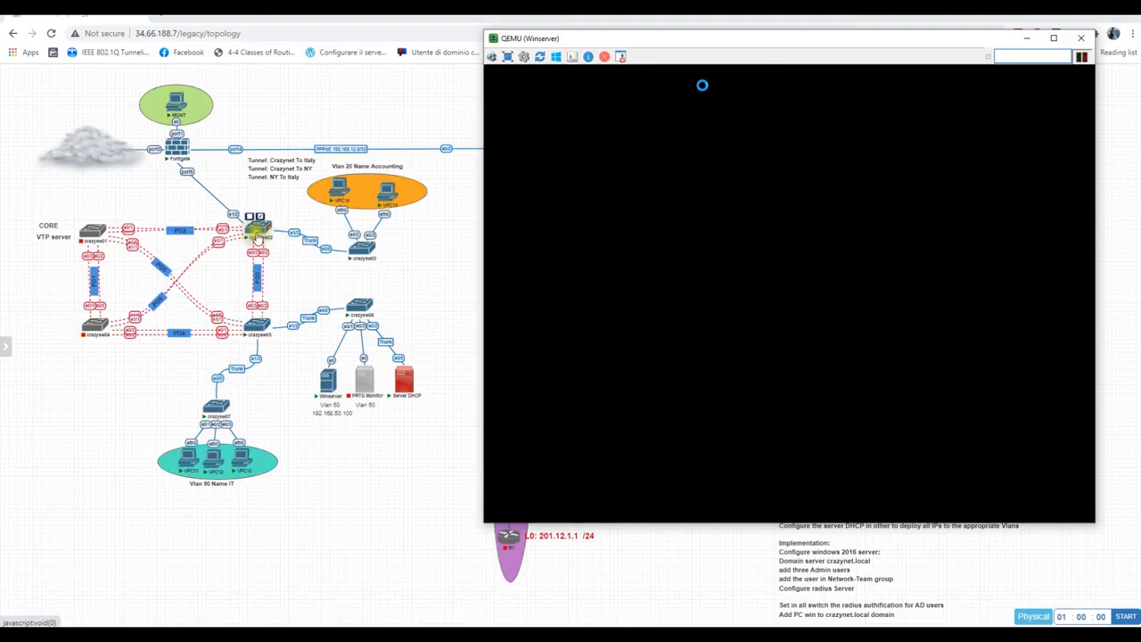